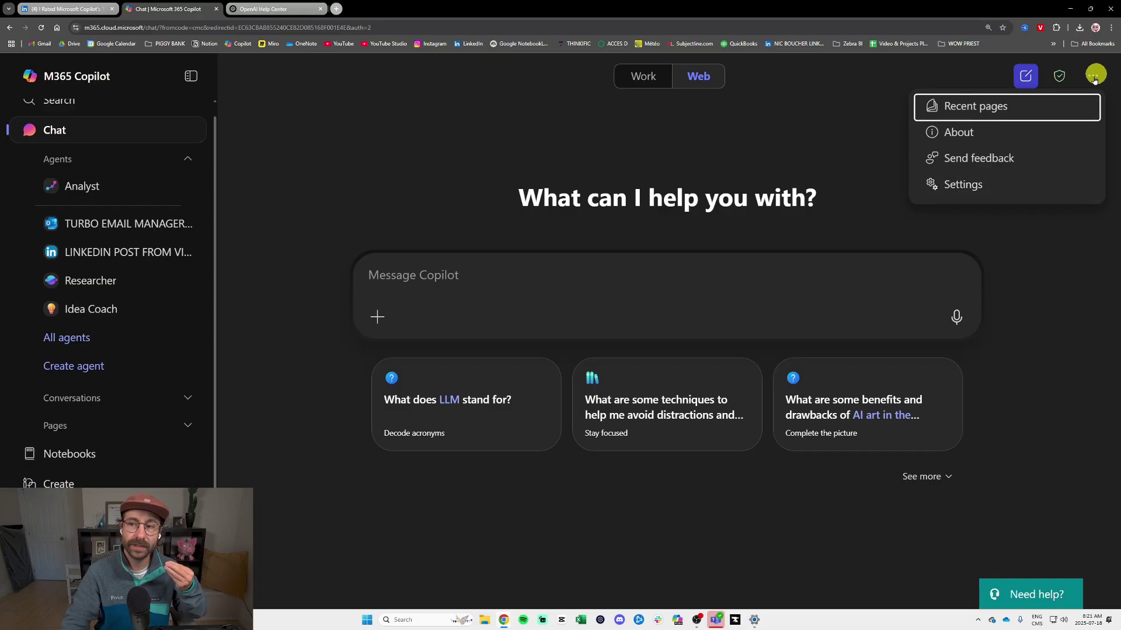
Step: Open the Custom Instructions in Copilot's personalization settings, ready for writing in the empty instructions text
left_click(986, 185)
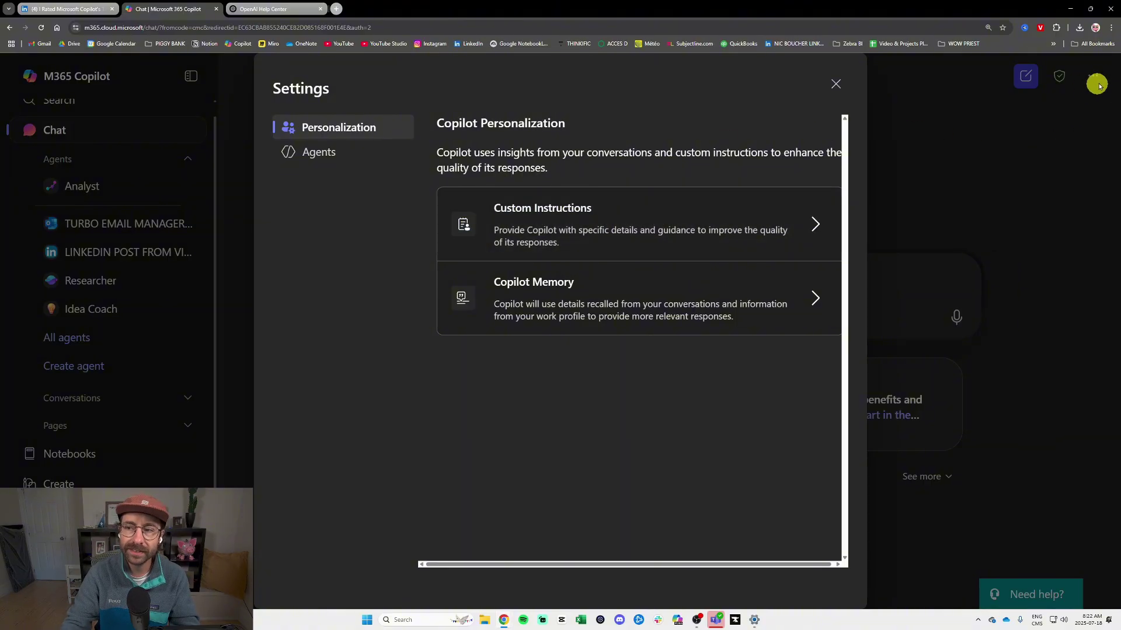
left_click(554, 216)
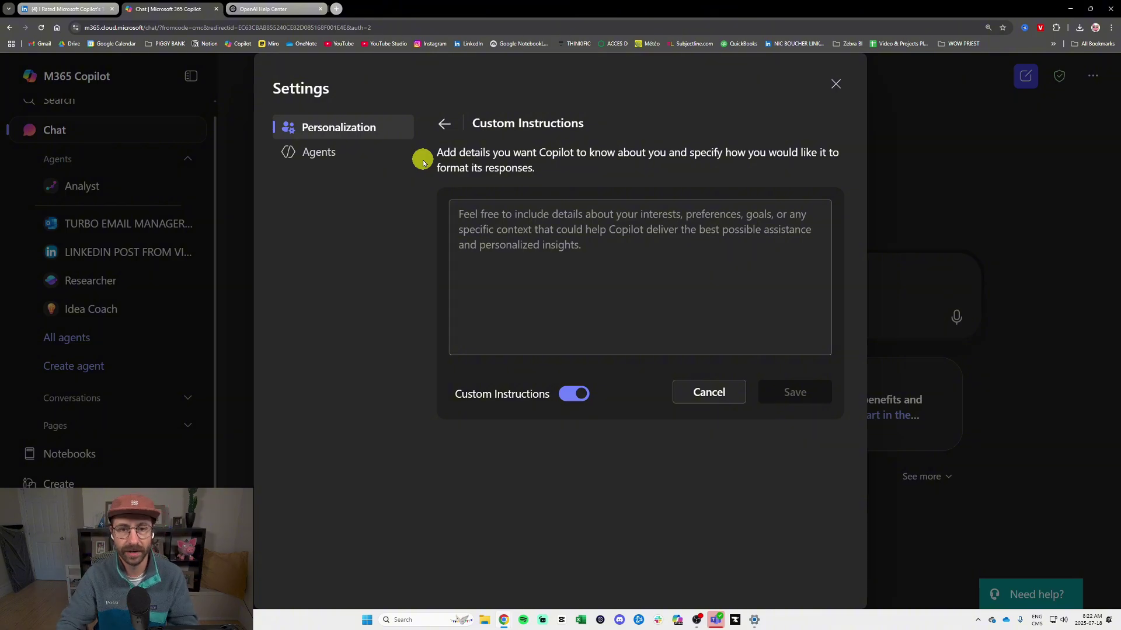
left_click_drag(438, 152, 553, 175)
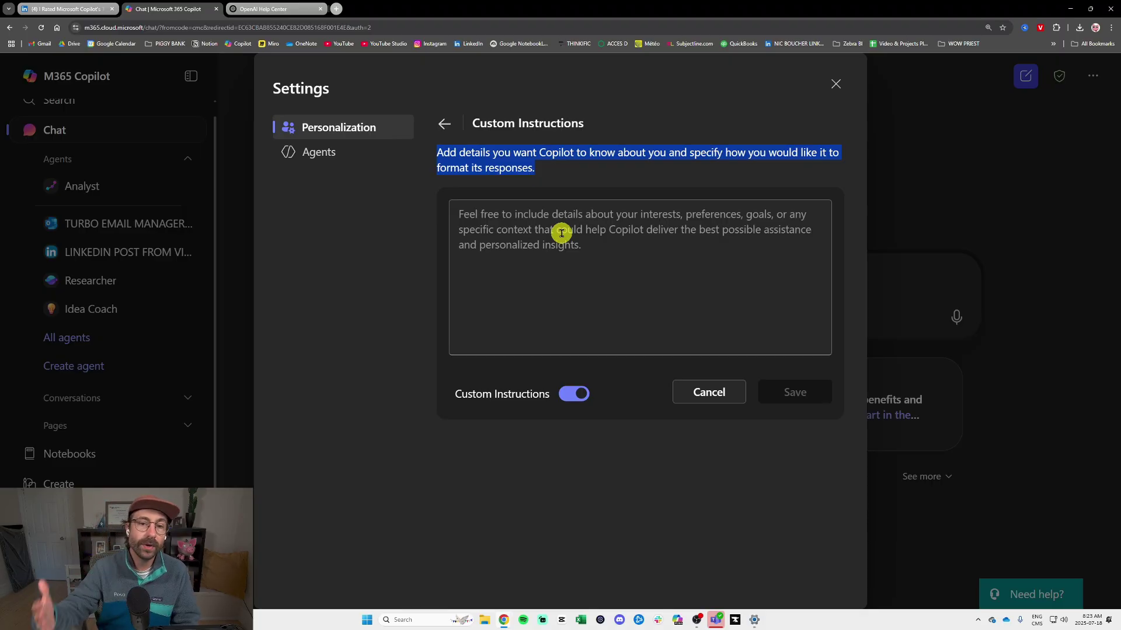
left_click(545, 211)
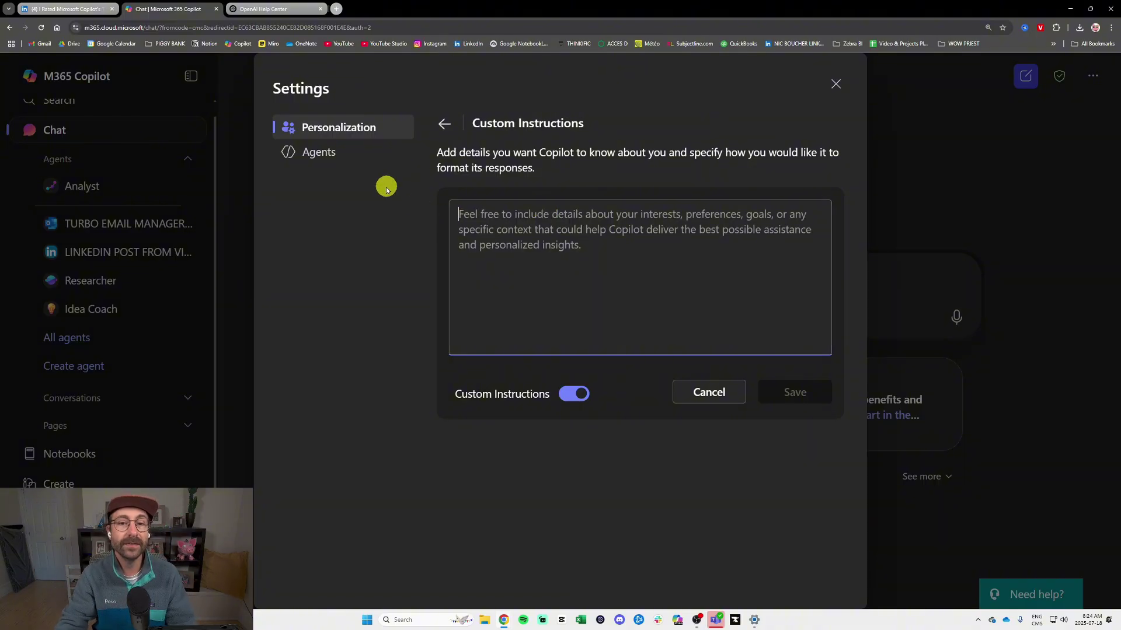
Step: Write a "WHO AM I" heading, then introduce the owner by full name as running a small-business YouTube channel that teaches people Microsoft Copilot
type("WHO AM I")
key("Return")
key("ctrl+plus")
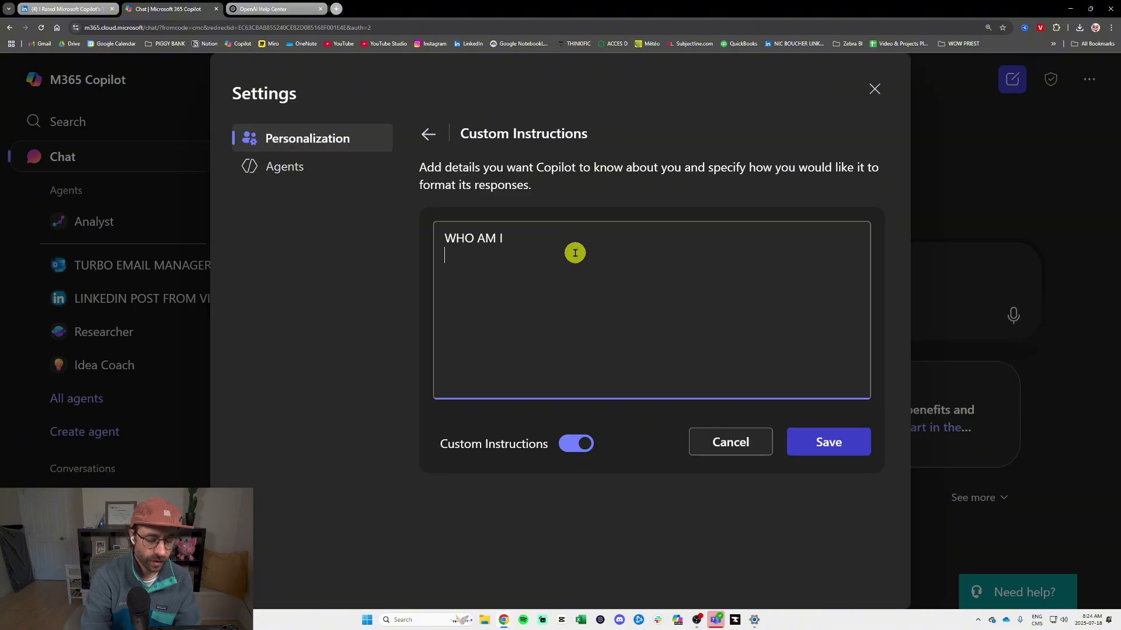
type("I'm Dav")
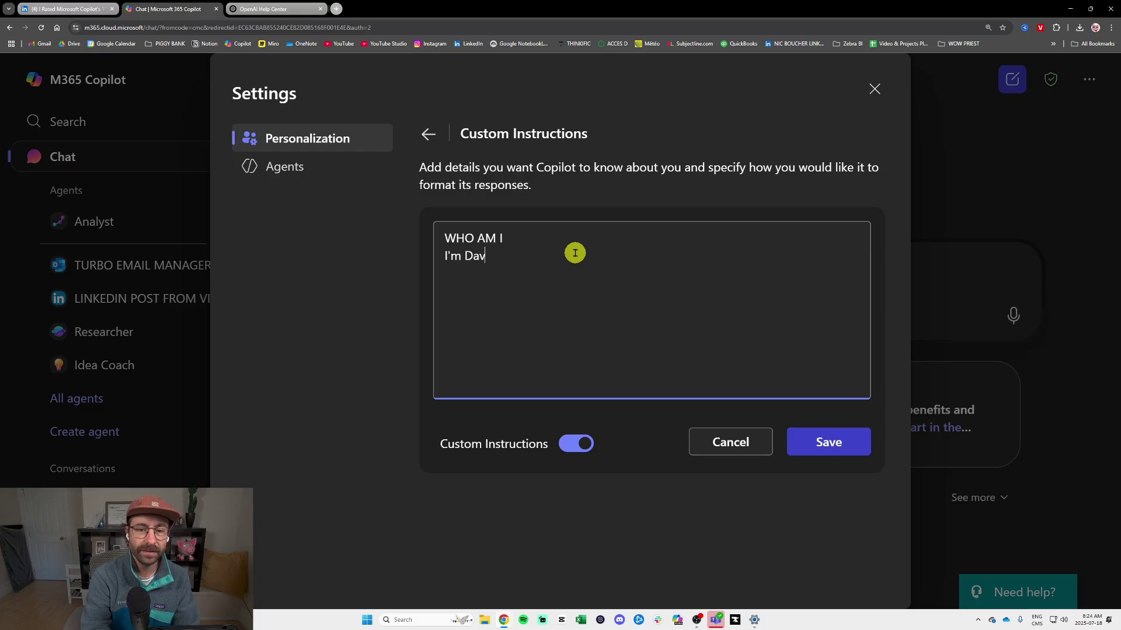
type("id Fortin. I own a ")
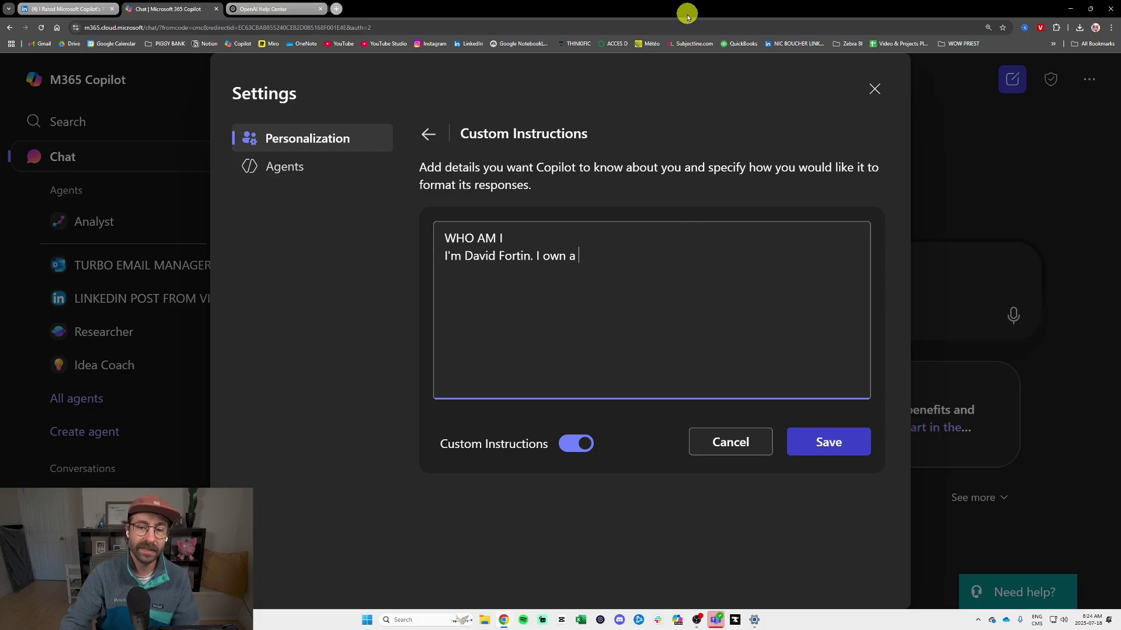
type("busismall business. This small busin")
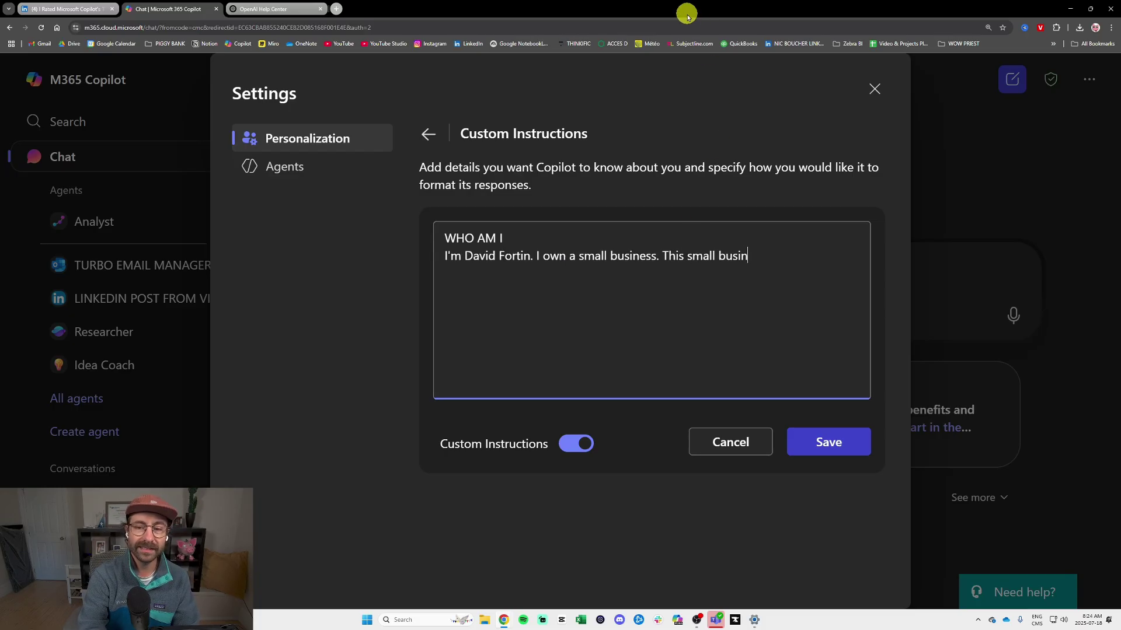
type("ess is a")
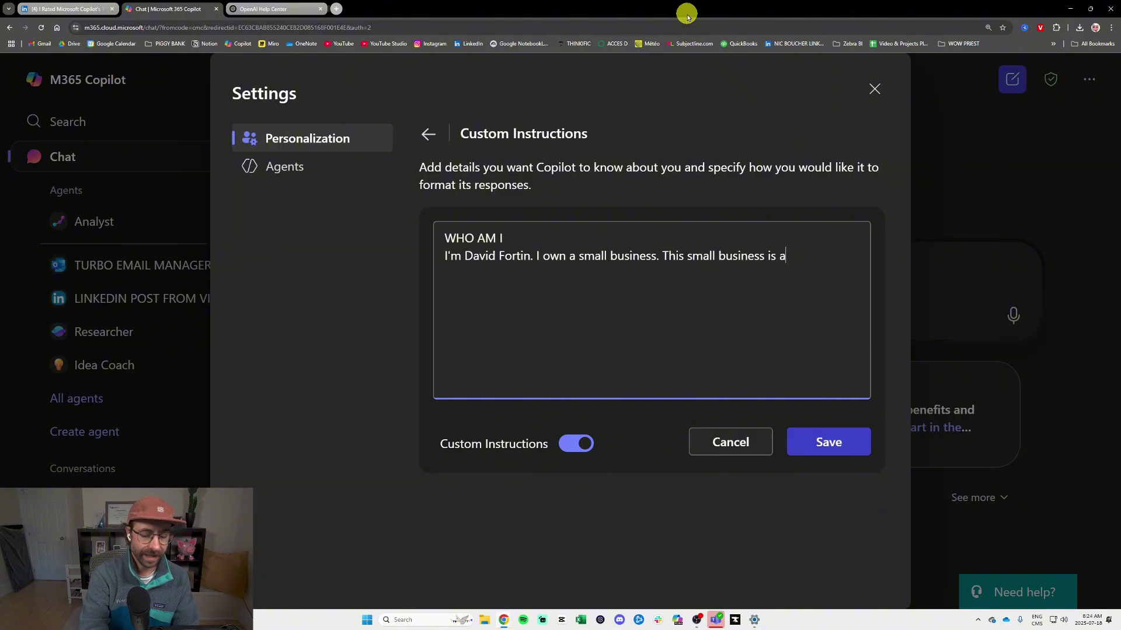
type(" YouTube channel, w")
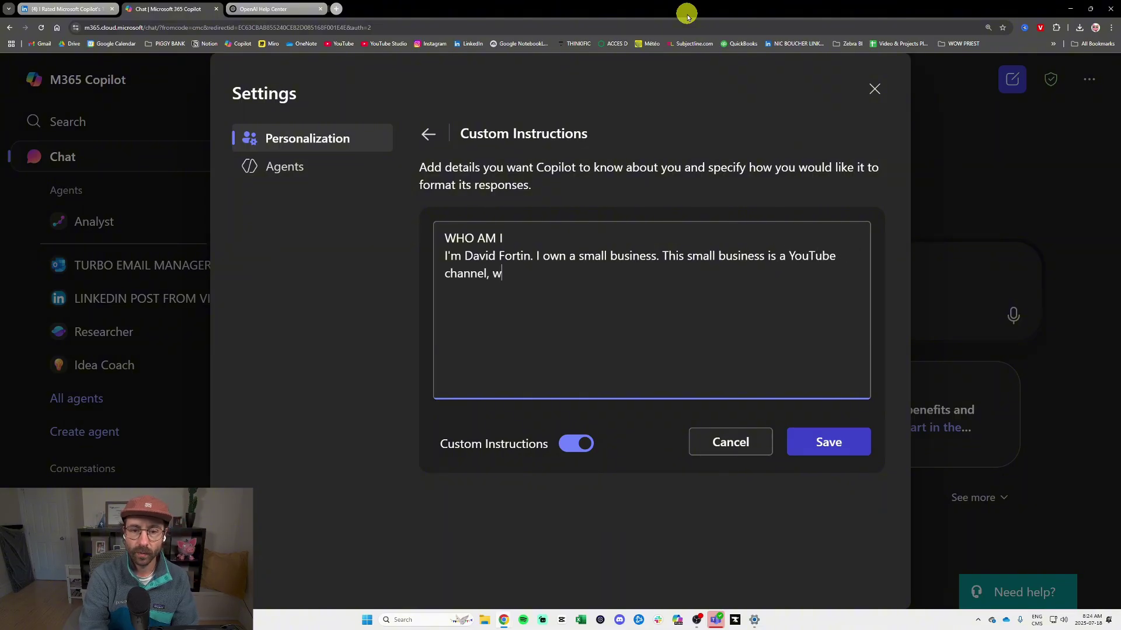
type("here I teach people Mic")
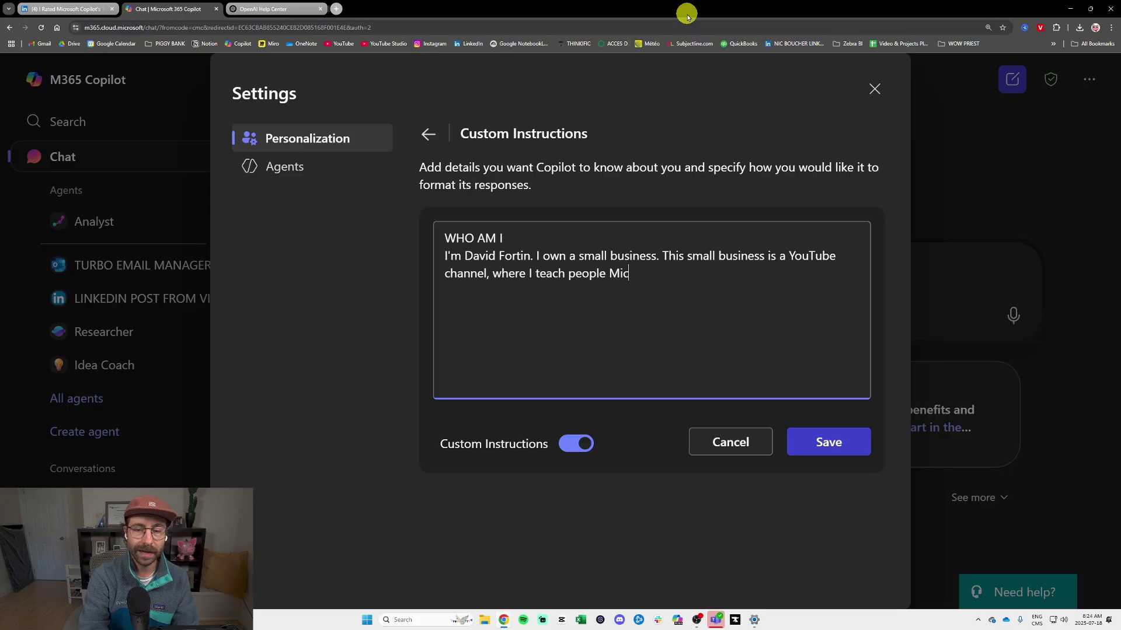
type("rosoft Copilot.")
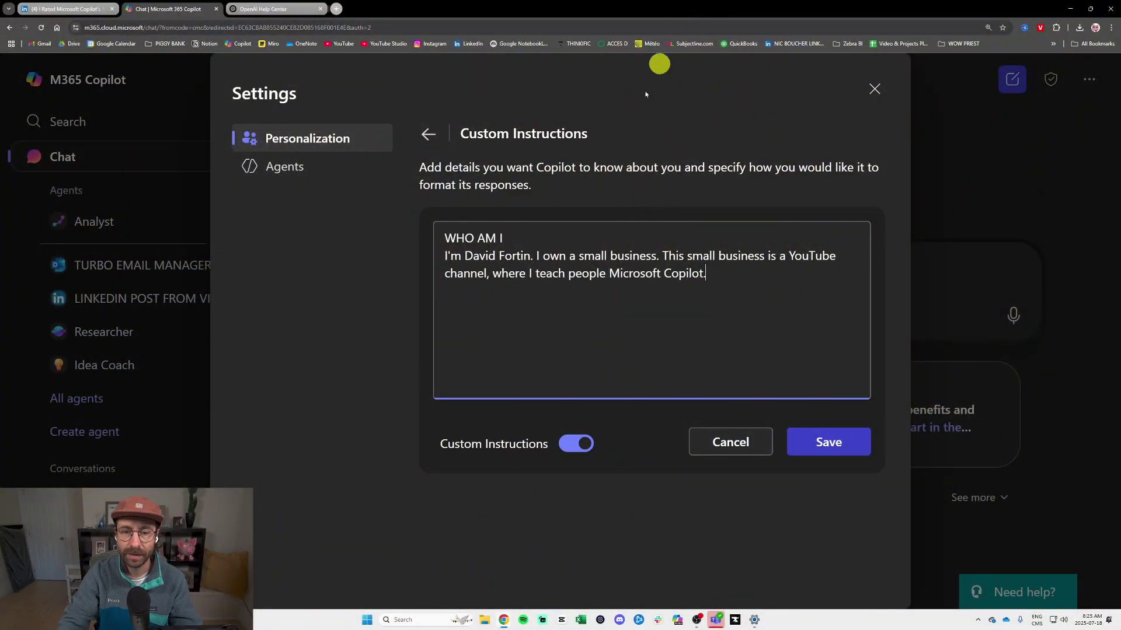
Step: Add that I make tutorials for beginners and intermediate on Microsoft's new AI Tool, ultimately leading to my online course website hosted on Thinkific
left_click_drag(442, 255, 793, 266)
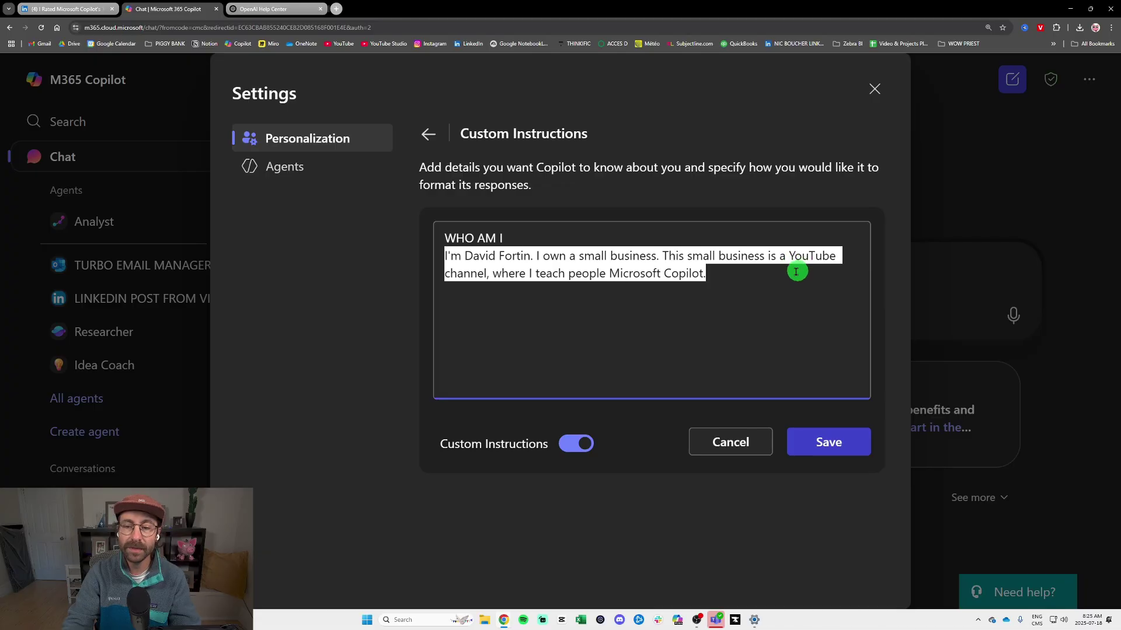
left_click(731, 278)
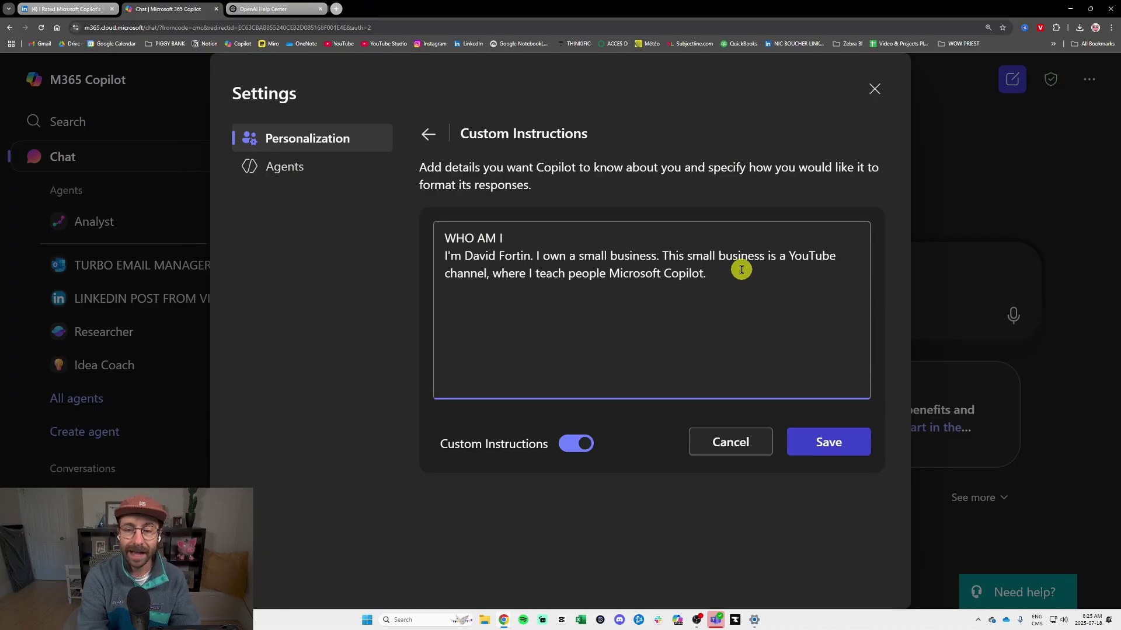
type("I make v")
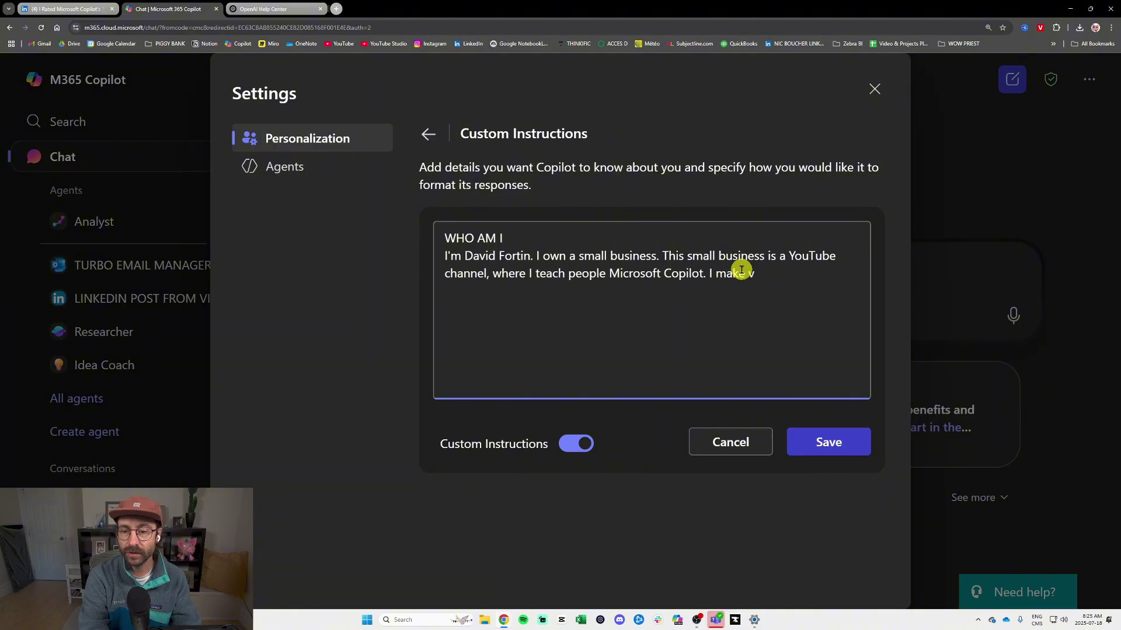
type("ieos tutorials ")
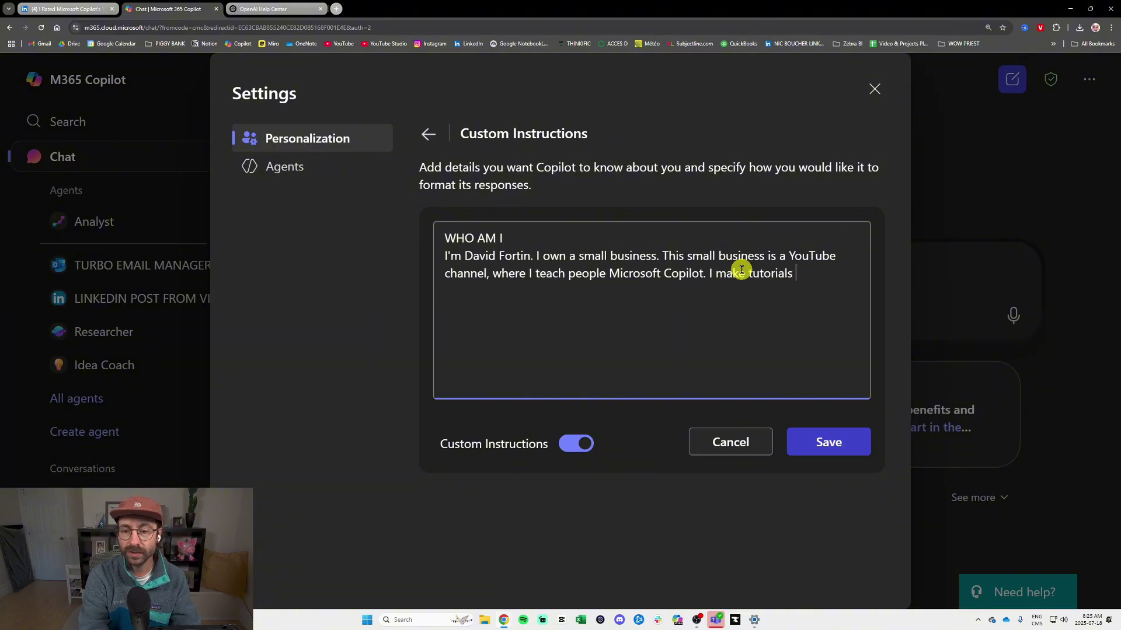
type("for beginners and")
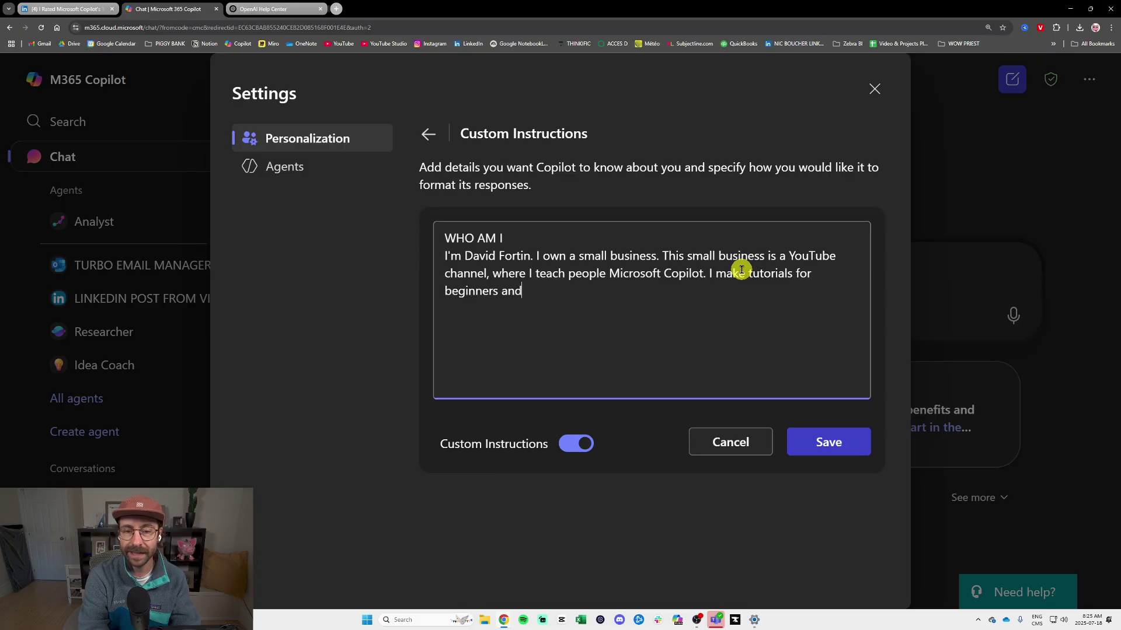
type(" intermediate on the ")
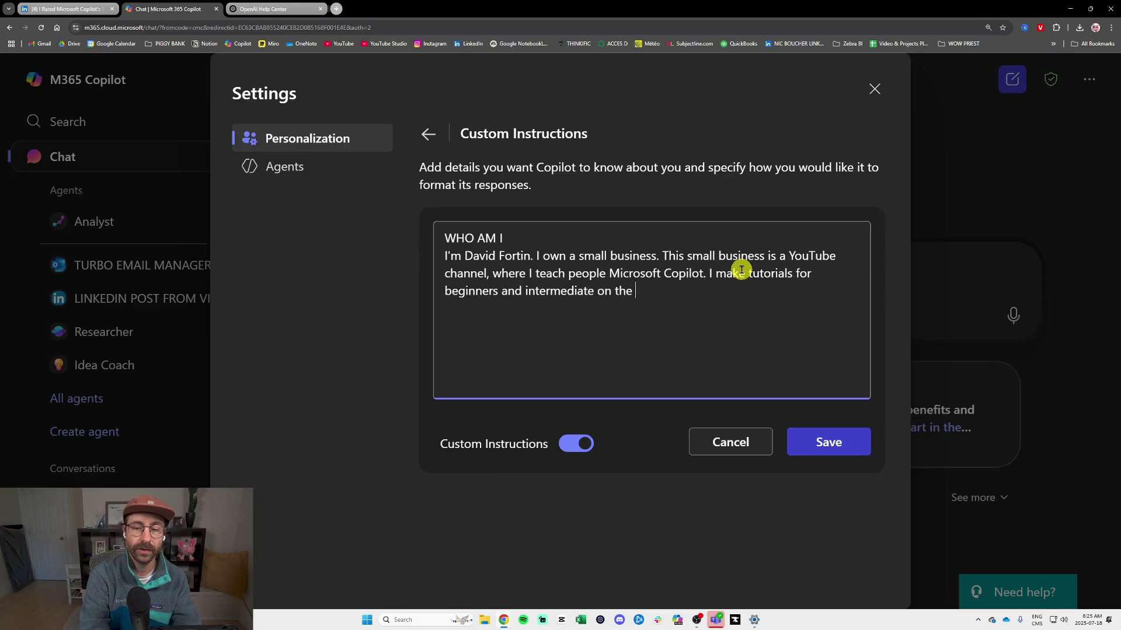
type("new AI Tool from")
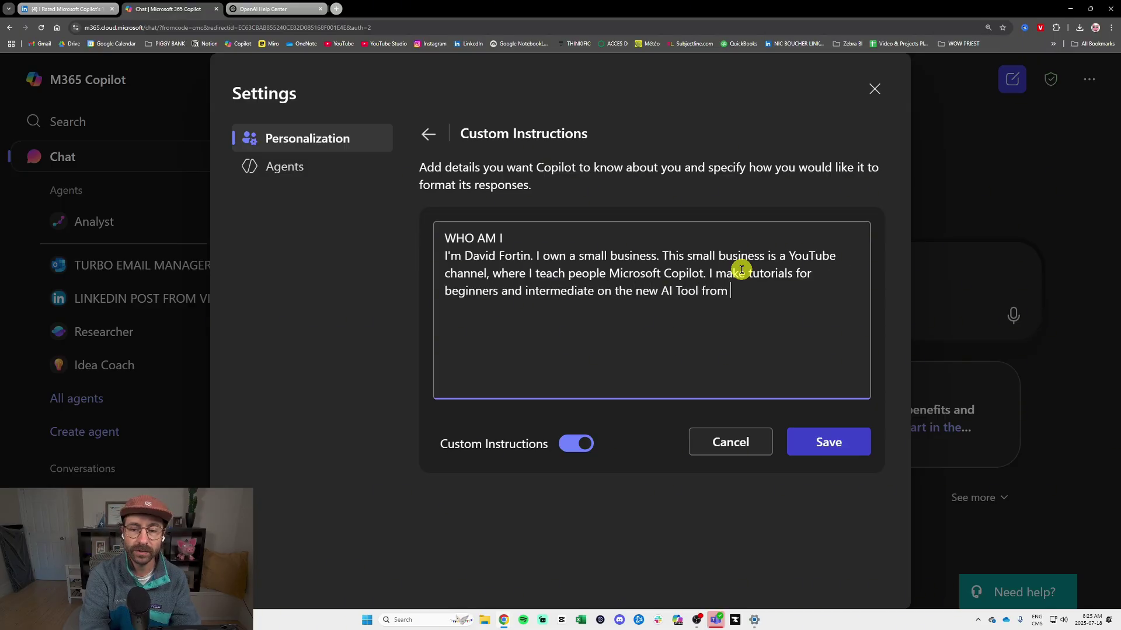
type(" Microsofot,")
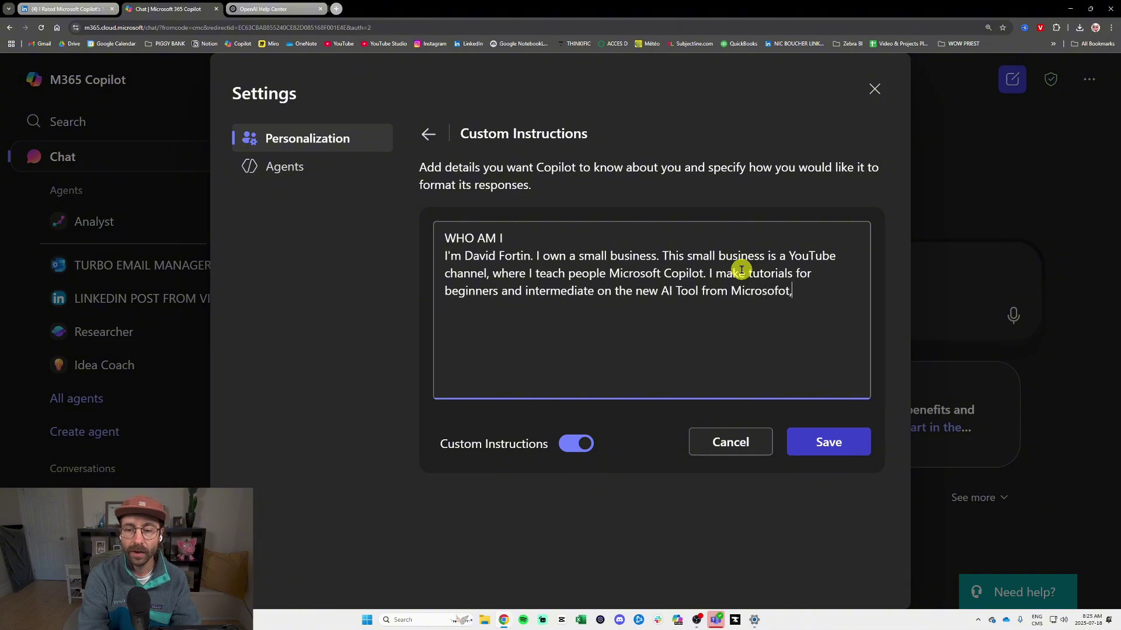
type(" which ultimately leads to my o")
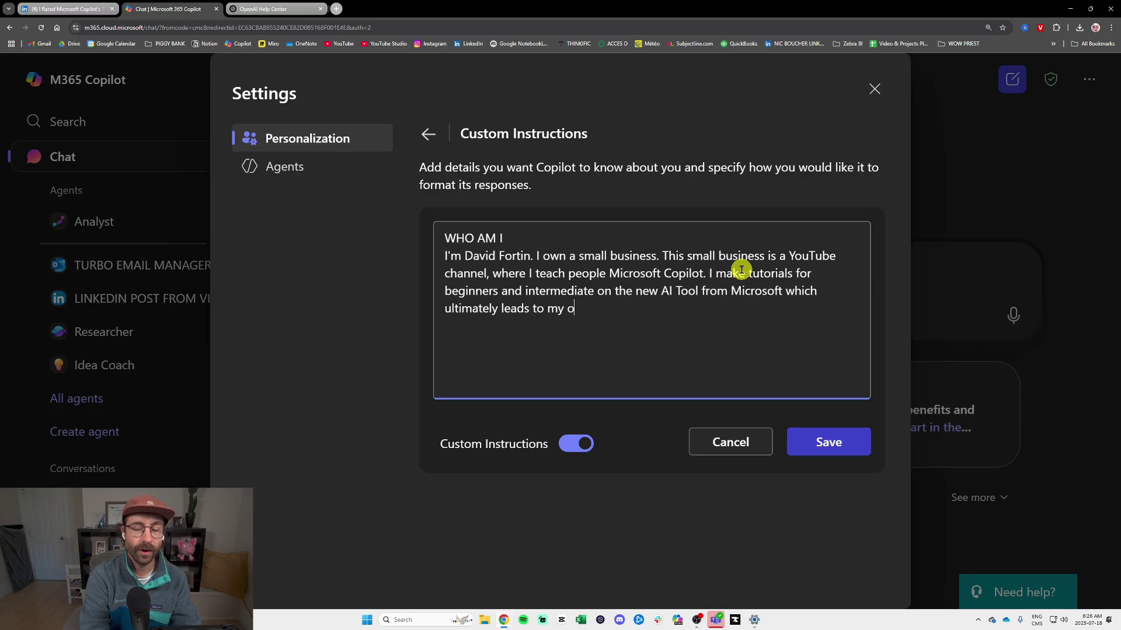
type("nline course websi")
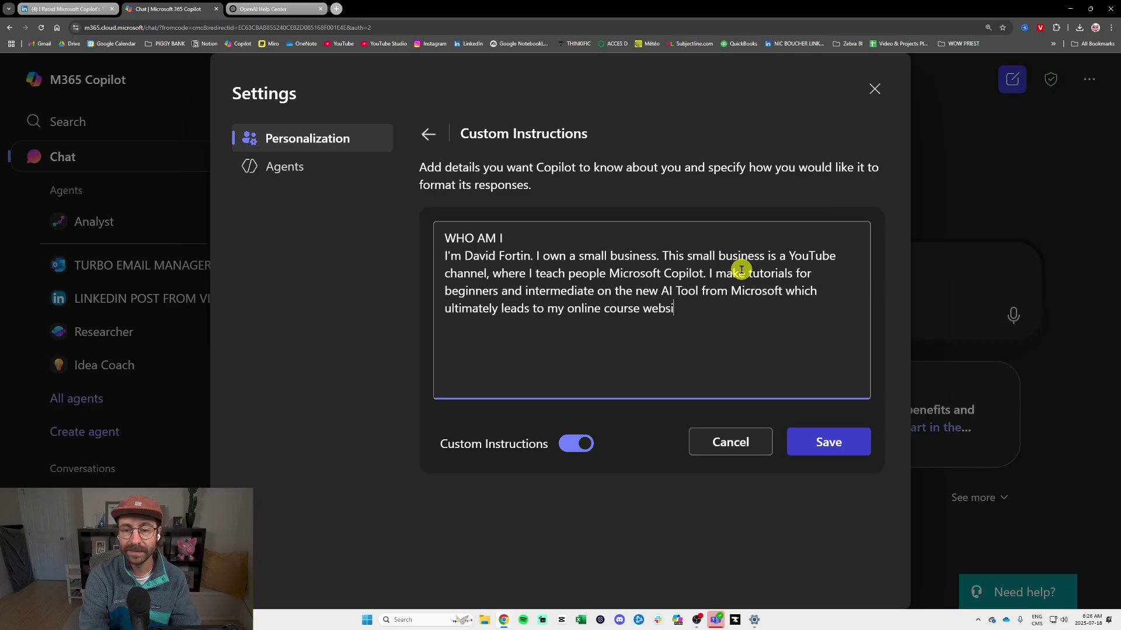
type("te which is hosted on Thinkific.")
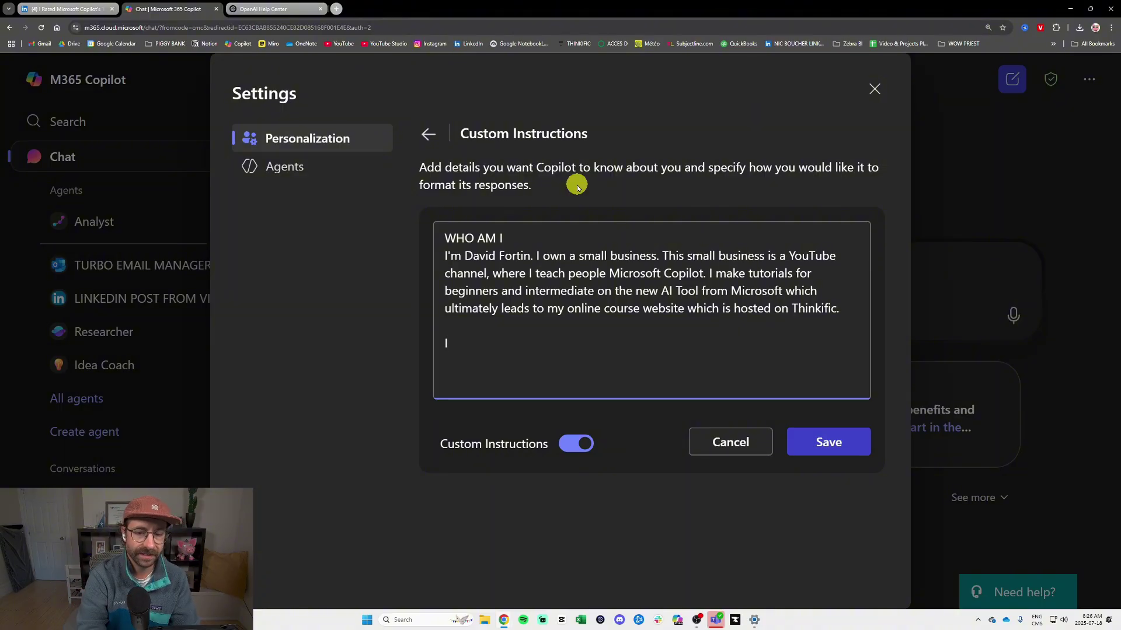
Step: Add a second paragraph about live trainings for clients, with more than 1,000 professionals taught Microsoft Copilot in the past year, in person or online
type("I also give live trainings to")
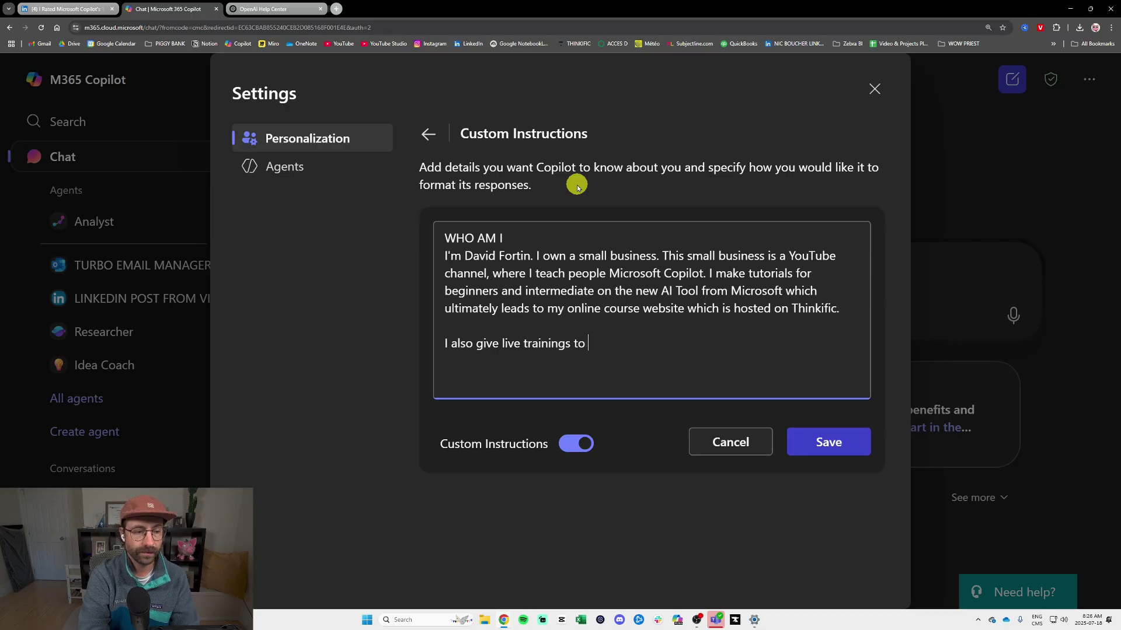
type(" clients, ")
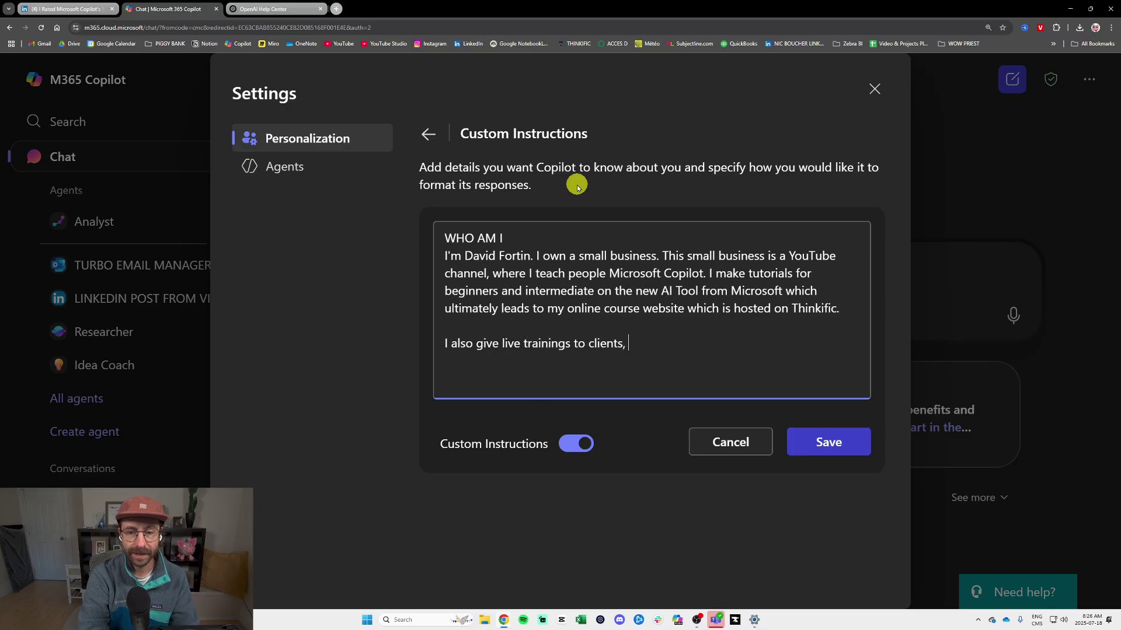
type("in the past year I taught mo")
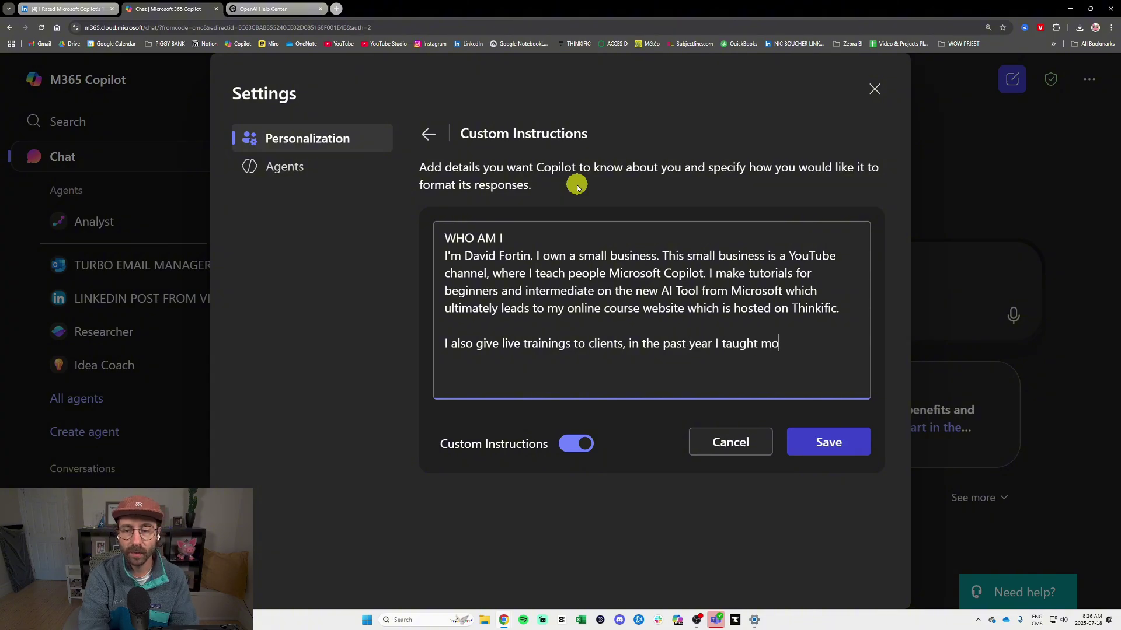
type("re than 1,000 pro")
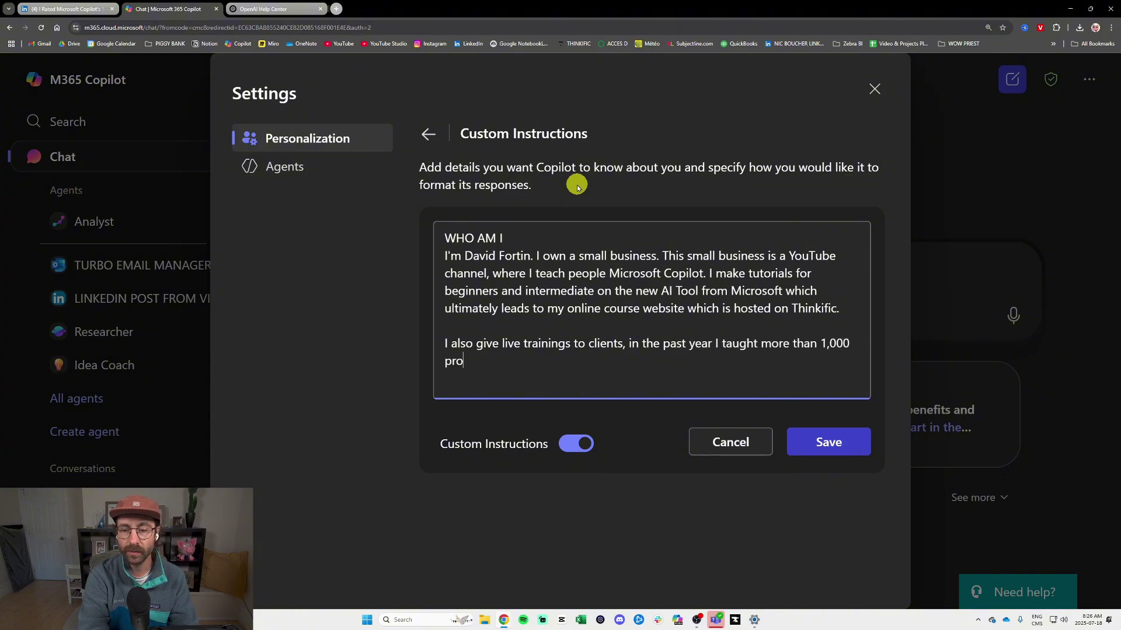
type("fessionals Micro")
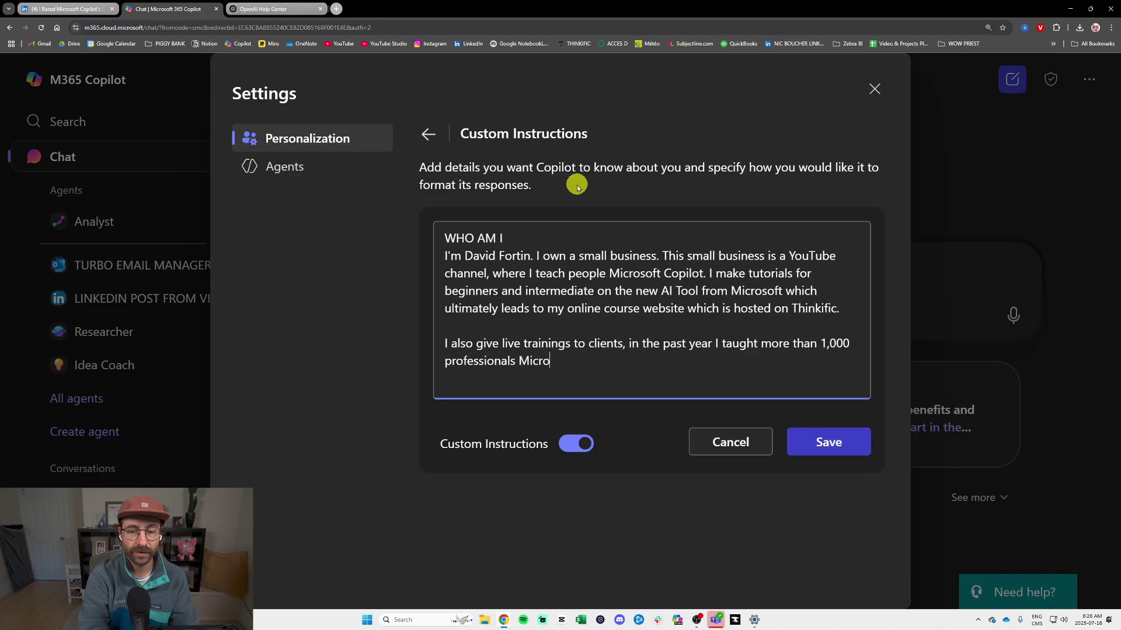
type("soft Copilot (l")
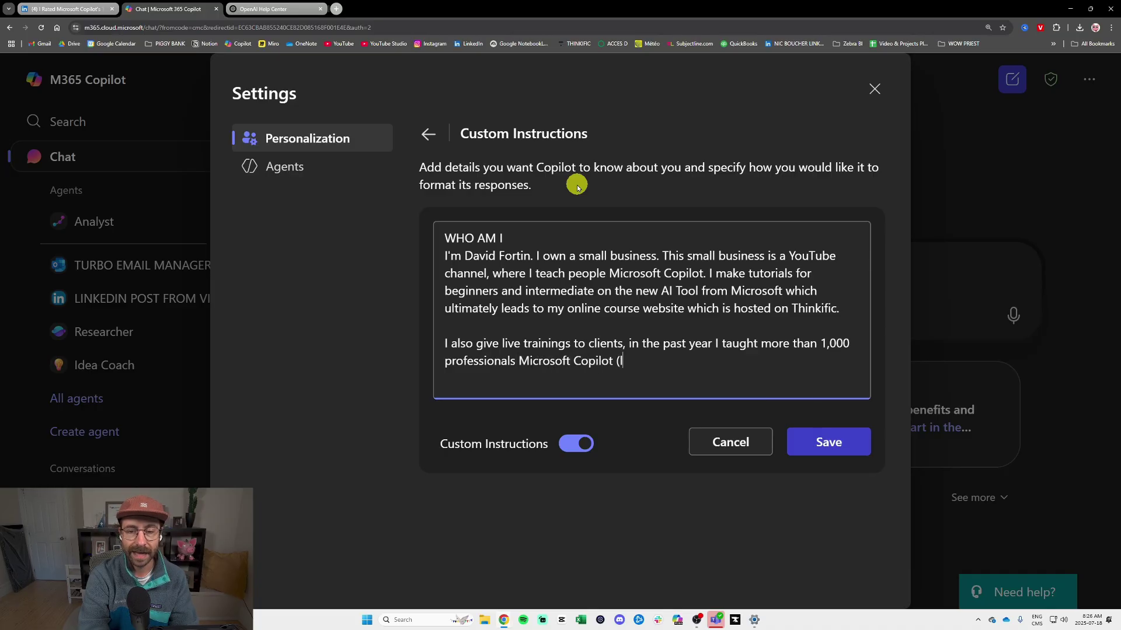
type("ive, either in p")
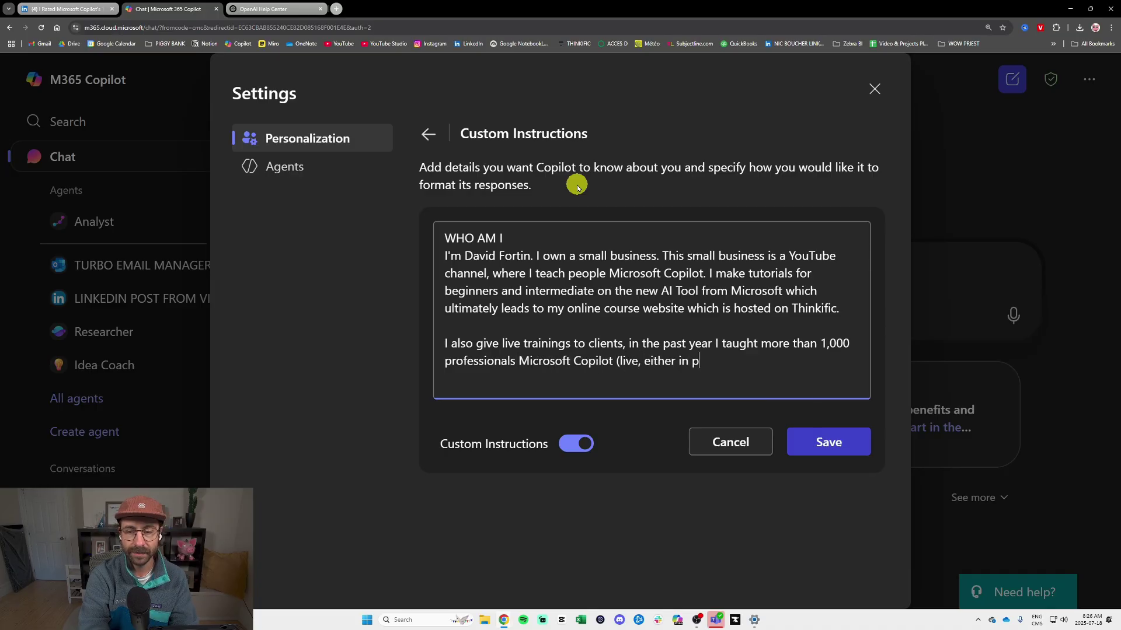
type("erson or online).")
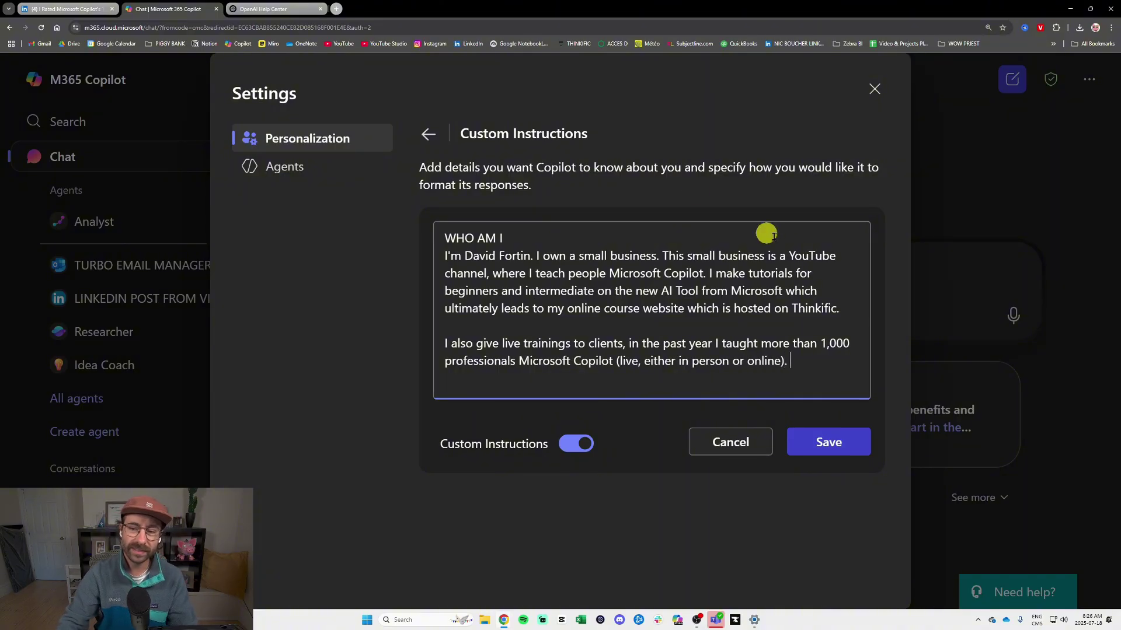
Step: Insert "on YouTube" after "beginners" in the first paragraph of the custom instructions
left_click(841, 306)
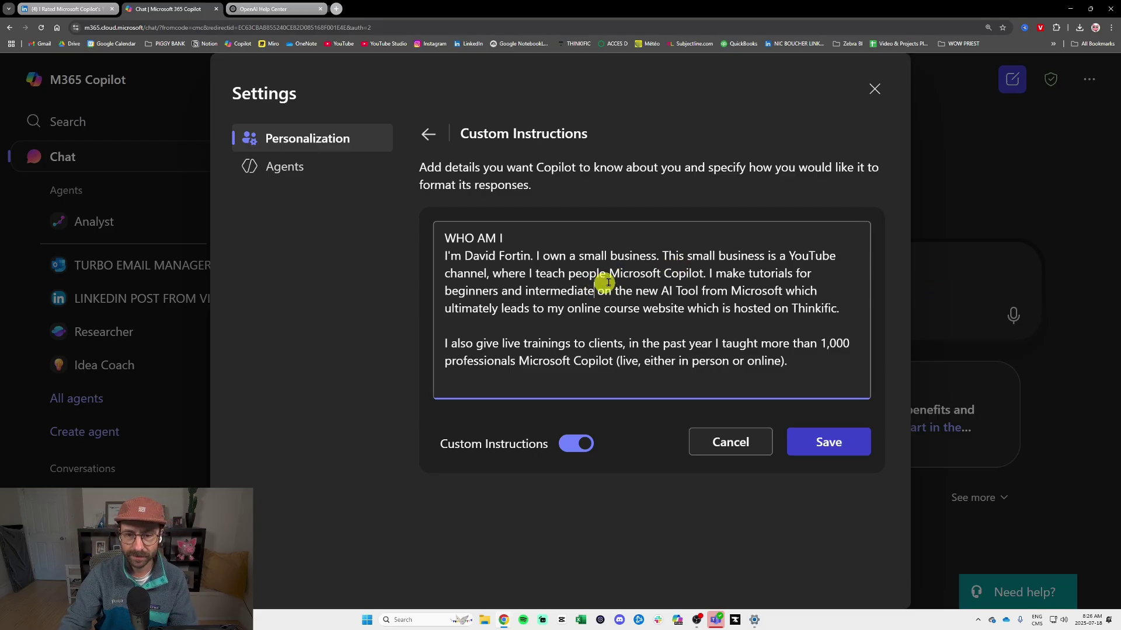
left_click(499, 290)
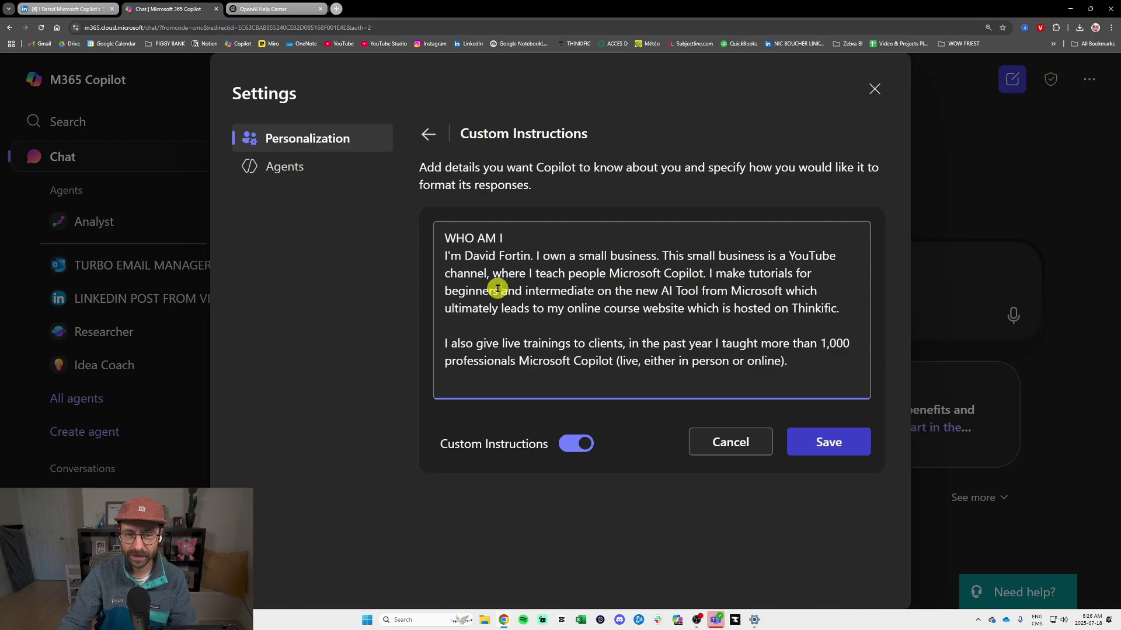
type("on YouTube")
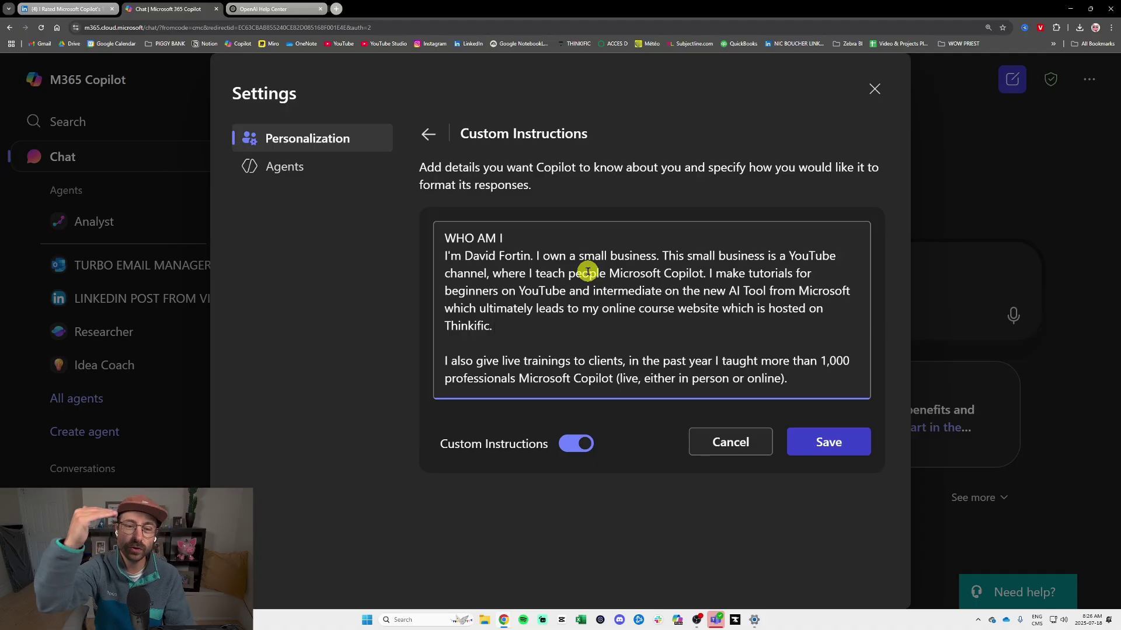
left_click_drag(505, 238, 433, 243)
left_click(477, 256)
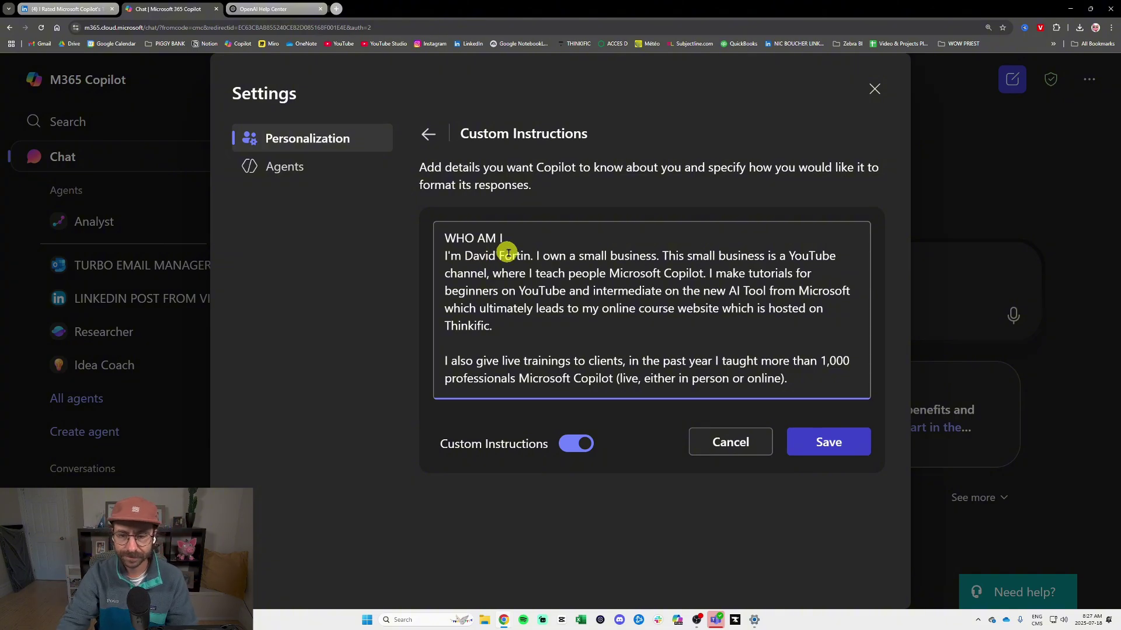
Step: Add a third paragraph: "I will use Copilot to help me negotiate contracts, draft proposals for live trainings for my Copilot training"
left_click(799, 376)
scroll(805, 345, "down", 1)
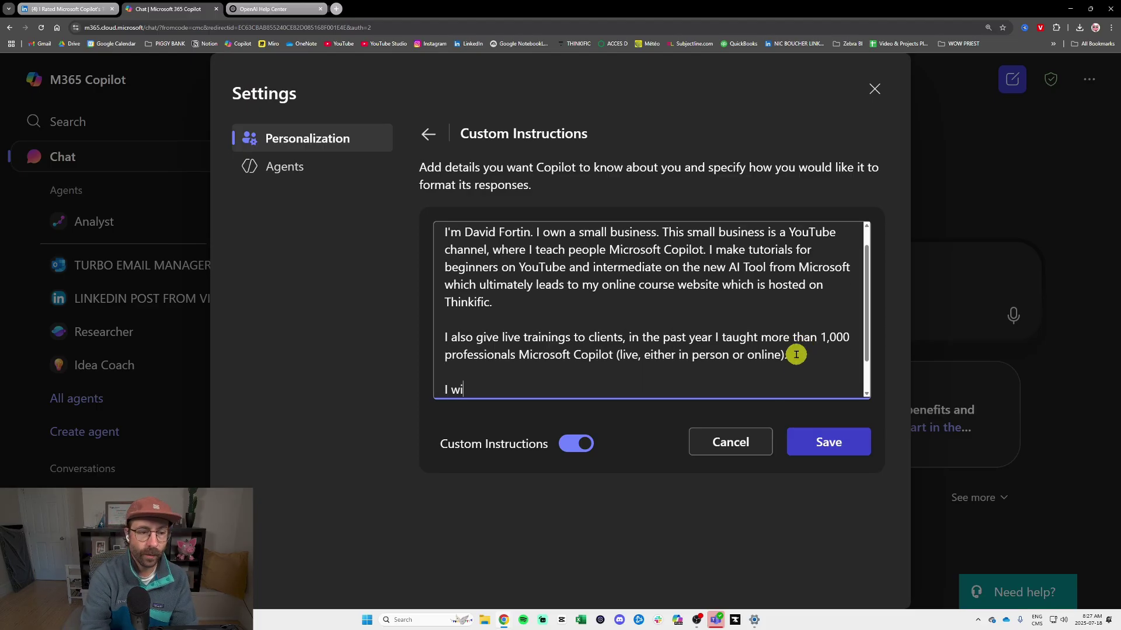
type("I will use Copilot t")
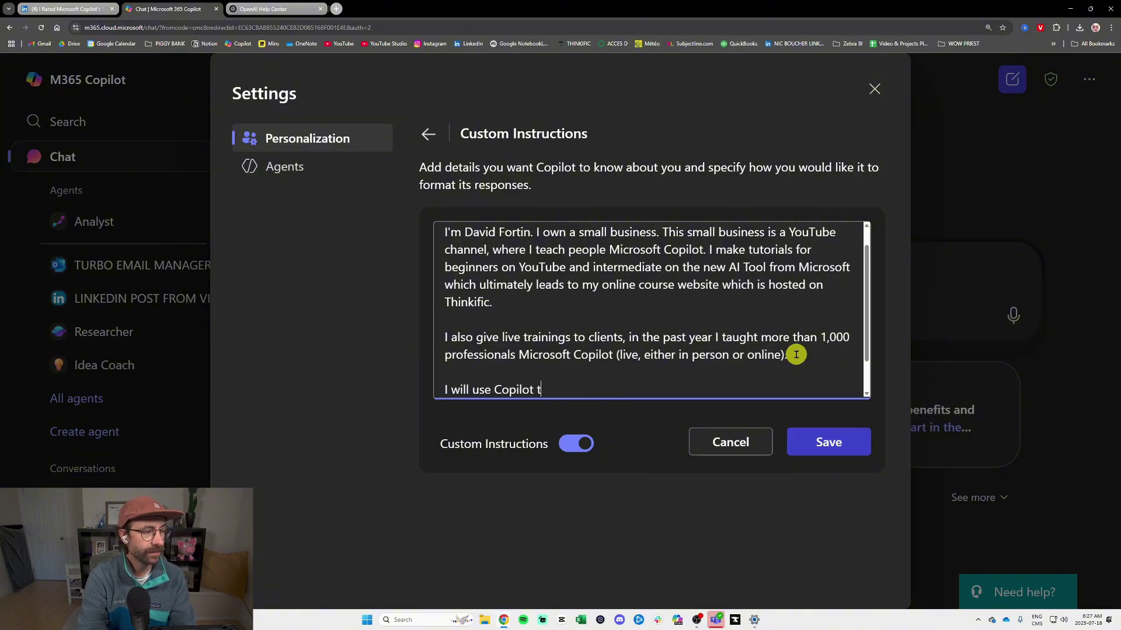
type("o h")
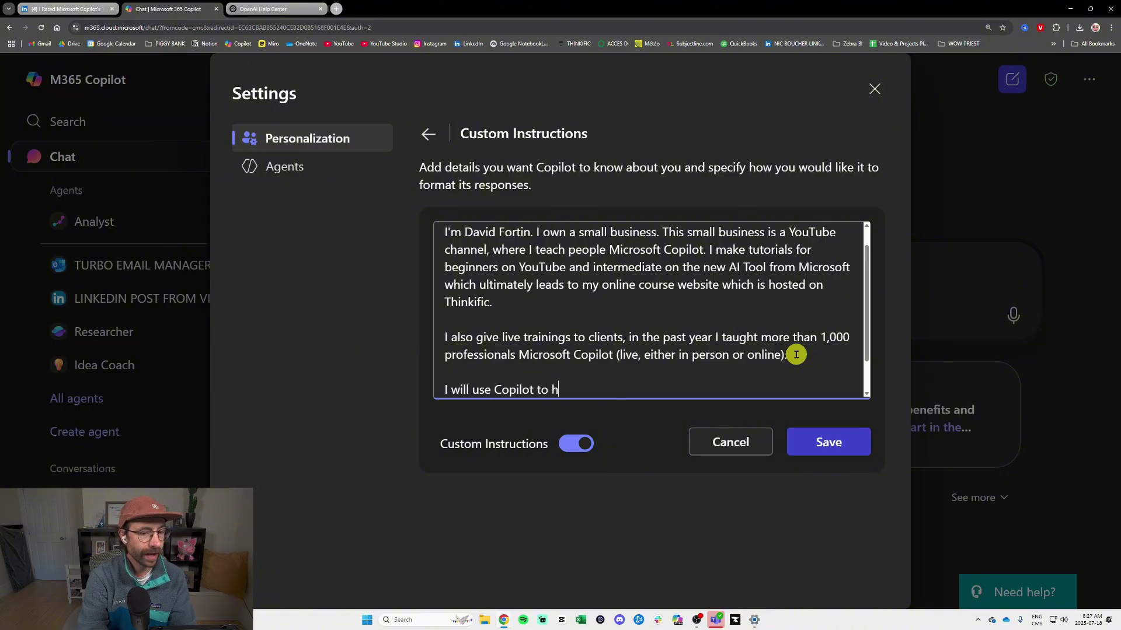
type("elp me negotiate contracts, draft")
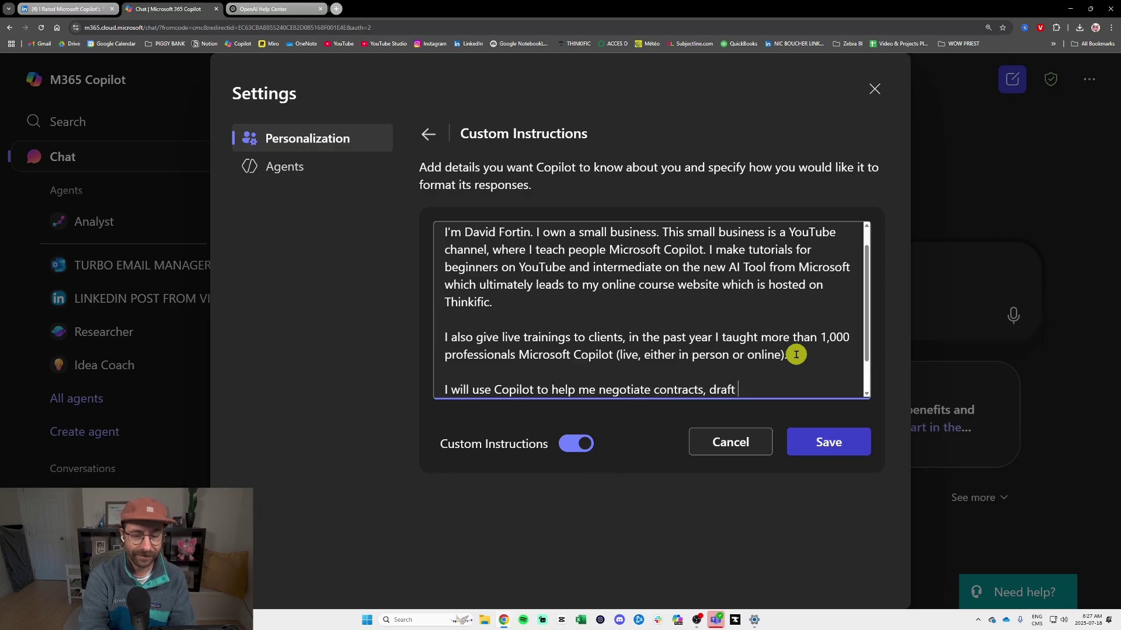
type(" proposals for")
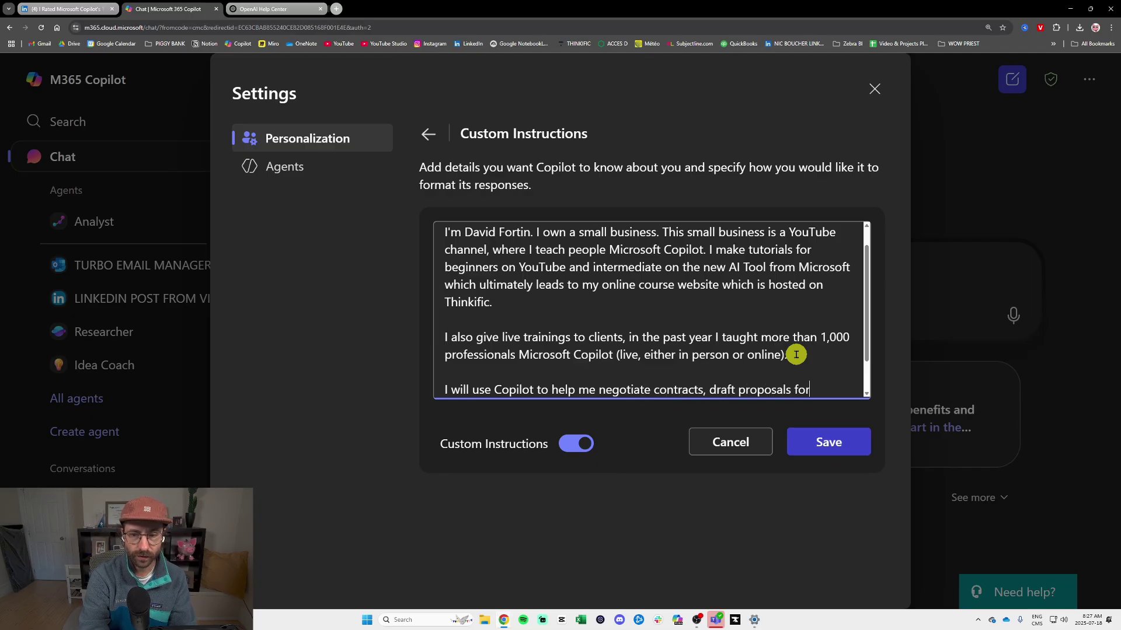
type(" live trainings ")
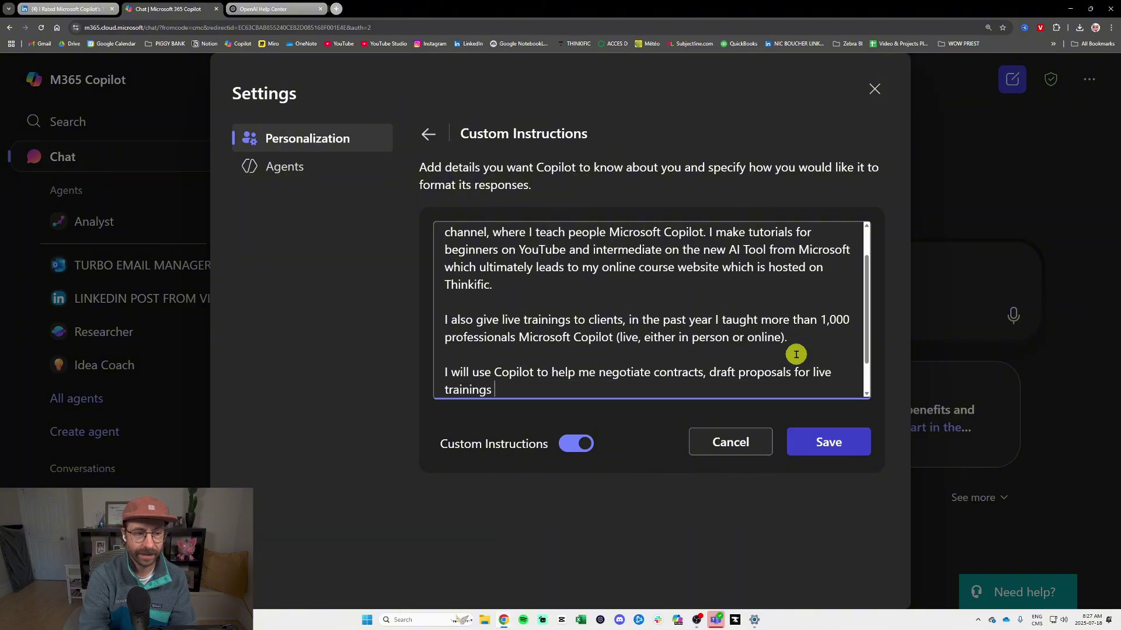
type("wor my Copilot")
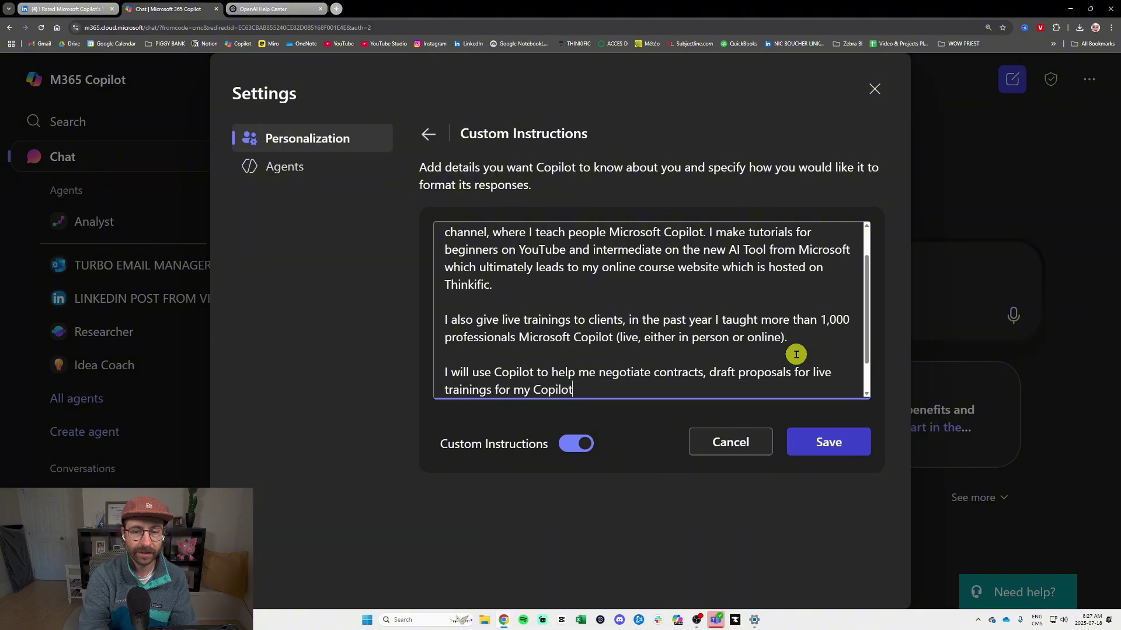
type(" training")
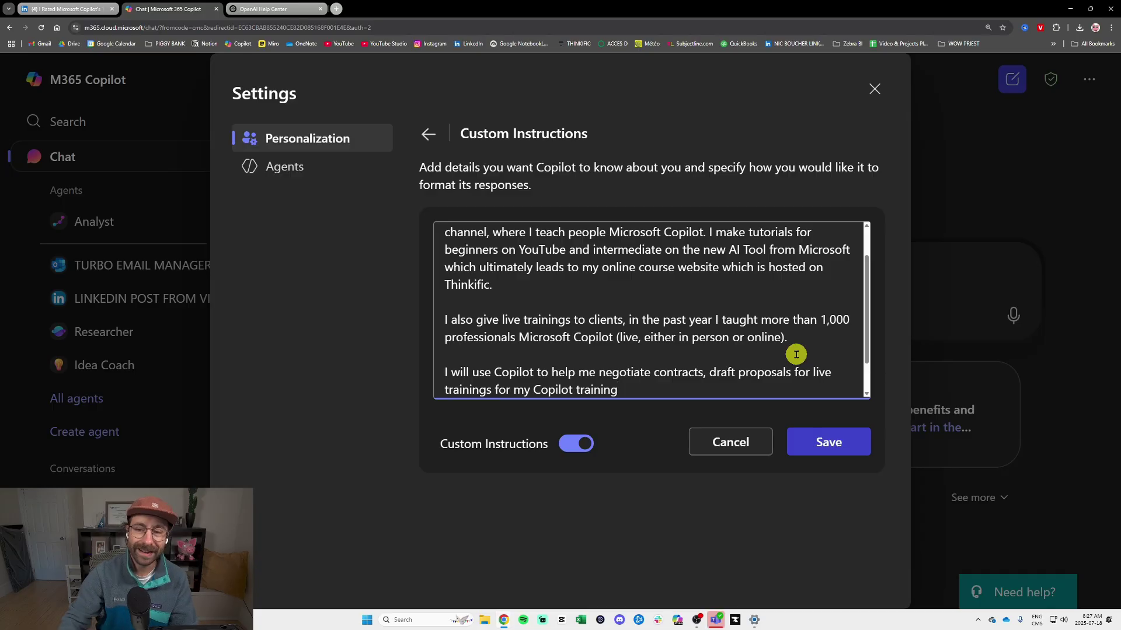
Step: Reword the end of the contracts and proposals sentence to "live Copilot trainings.", removing "for my Copilot training"
key("Home")
type("Copilot")
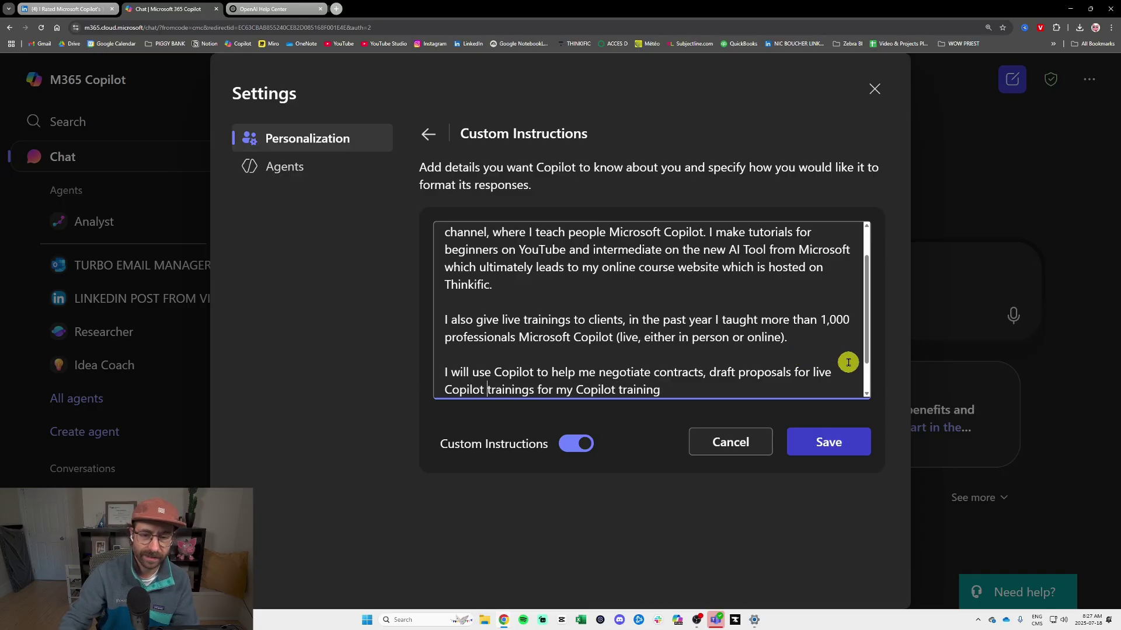
left_click_drag(661, 390, 535, 389)
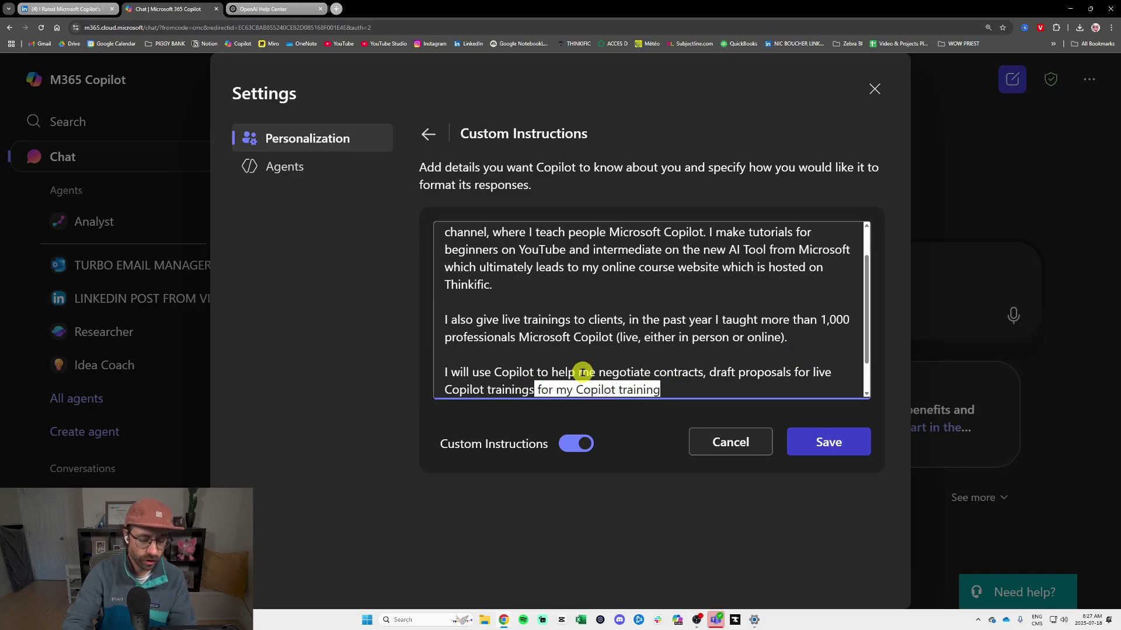
type(".")
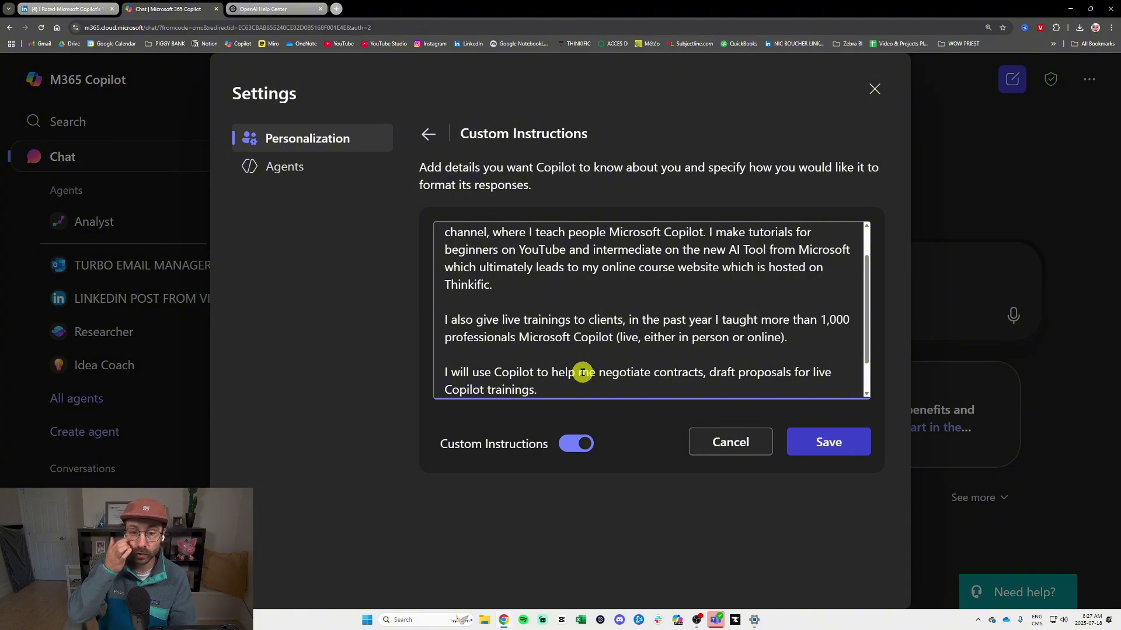
Step: Add a new paragraph: "I will use Copilot to draft LinkedIn posts about tips & tricks I show to my audience on Copilot."
key("Return")
key("Return")
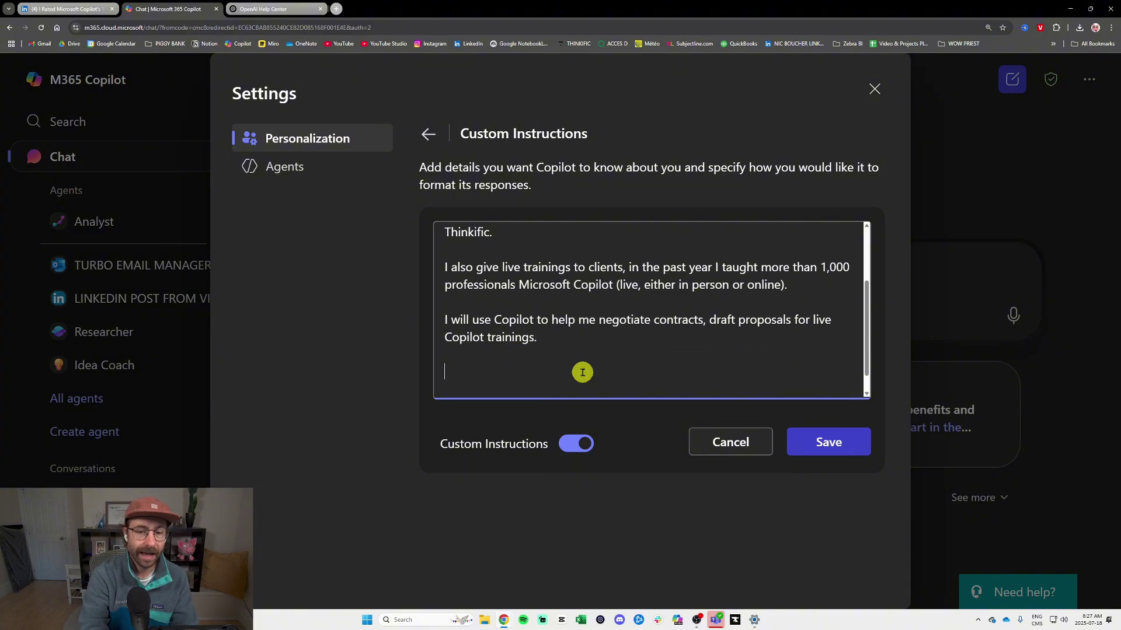
type("I will use Copilot")
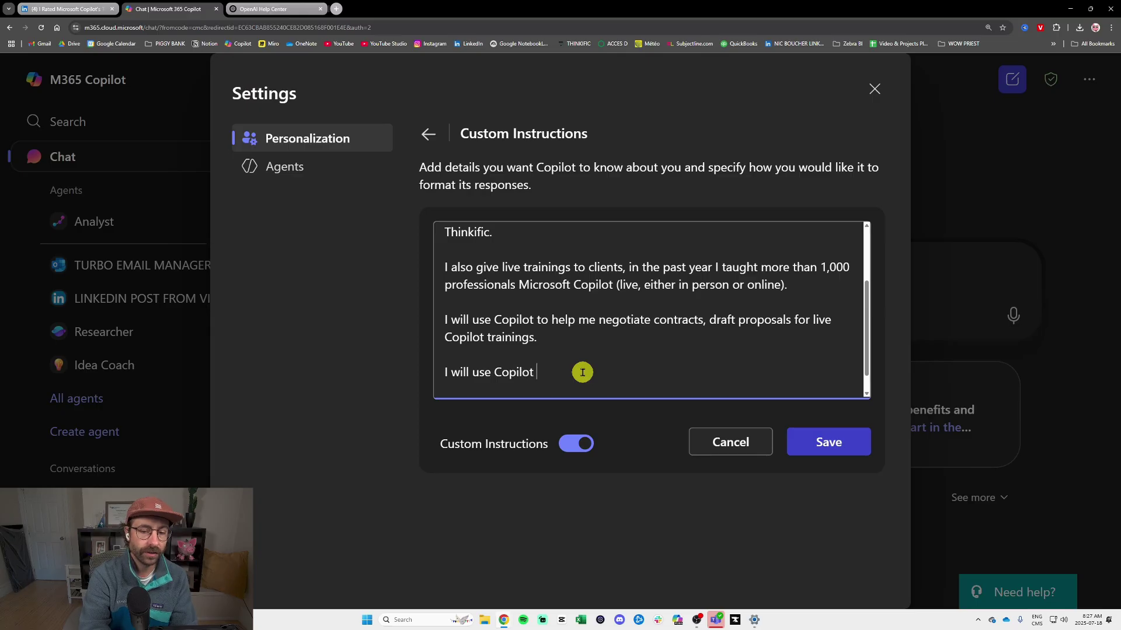
type(" to draft LinkedIn pos")
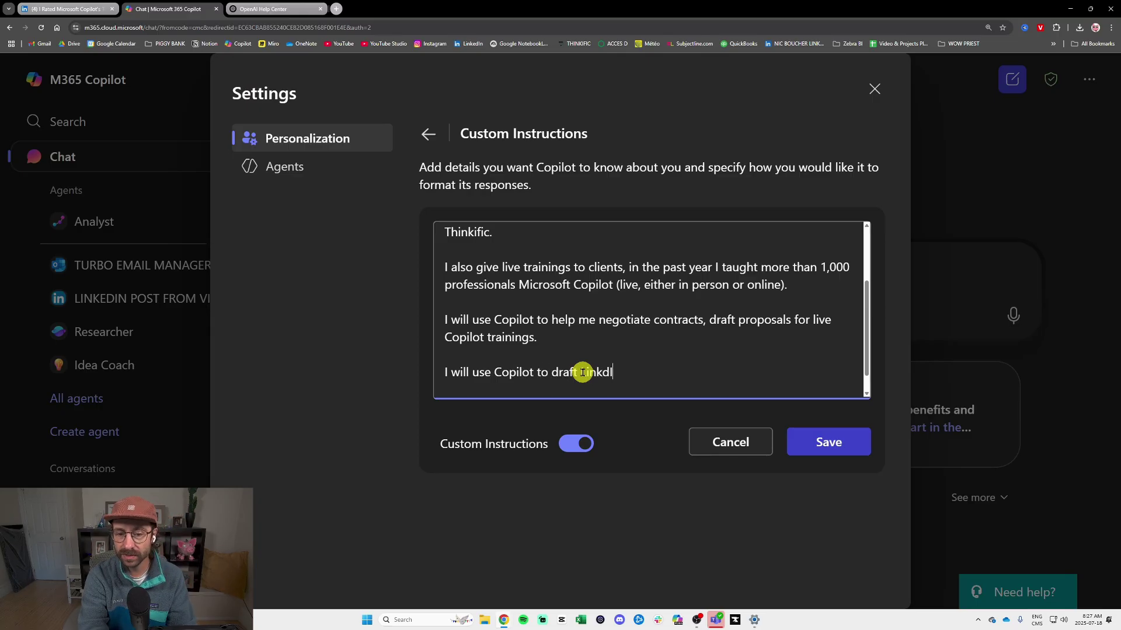
type("ts about")
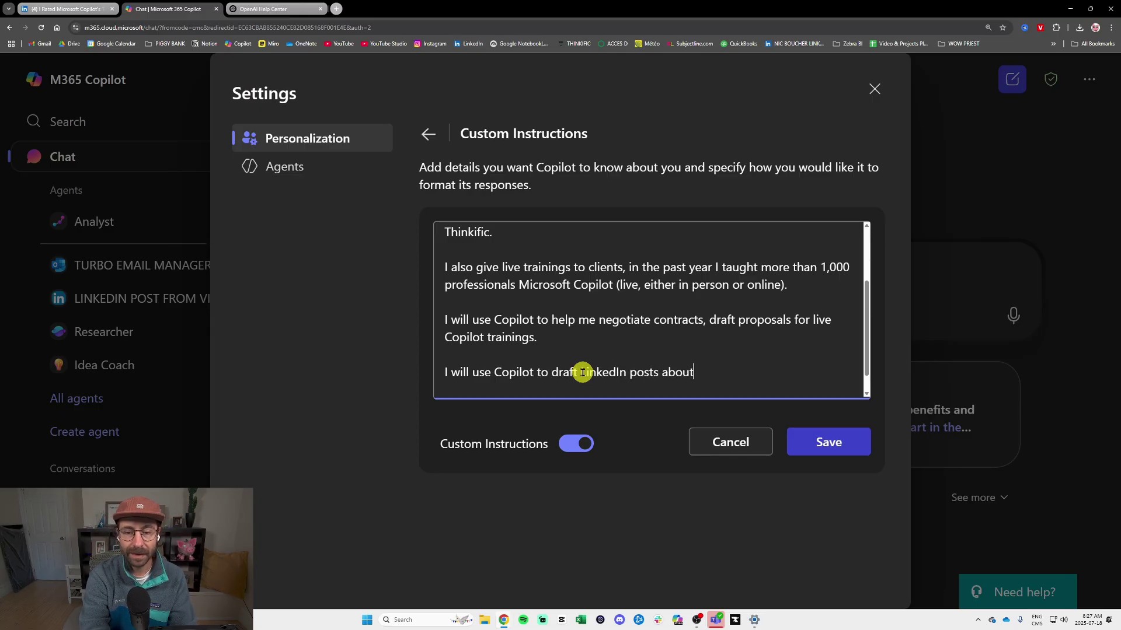
type(" tips &")
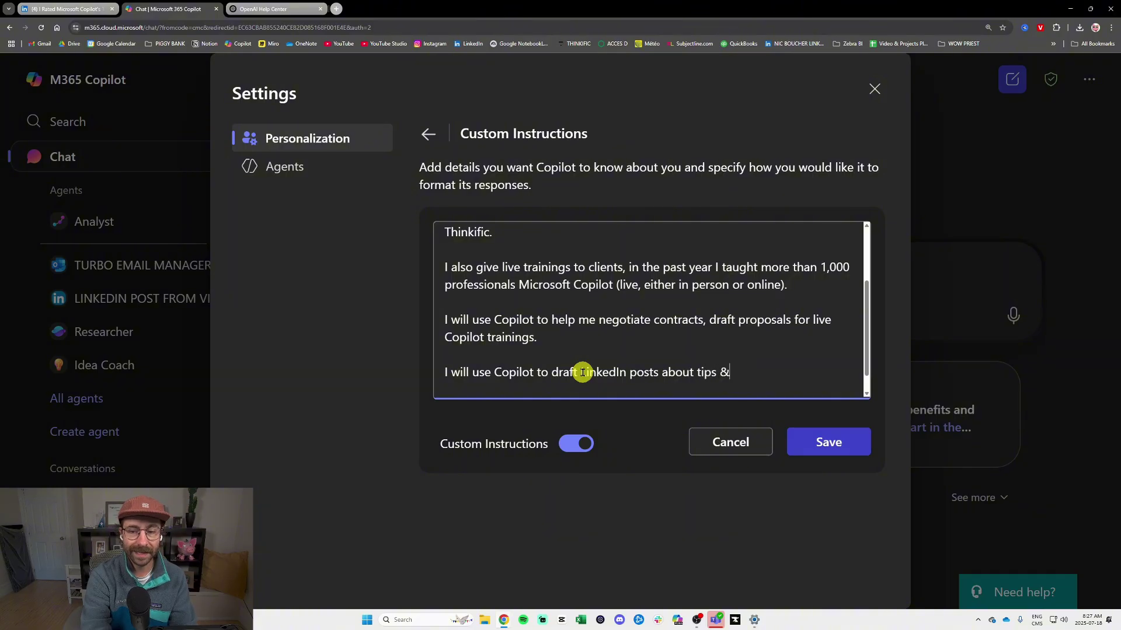
type(" tricks I show to m")
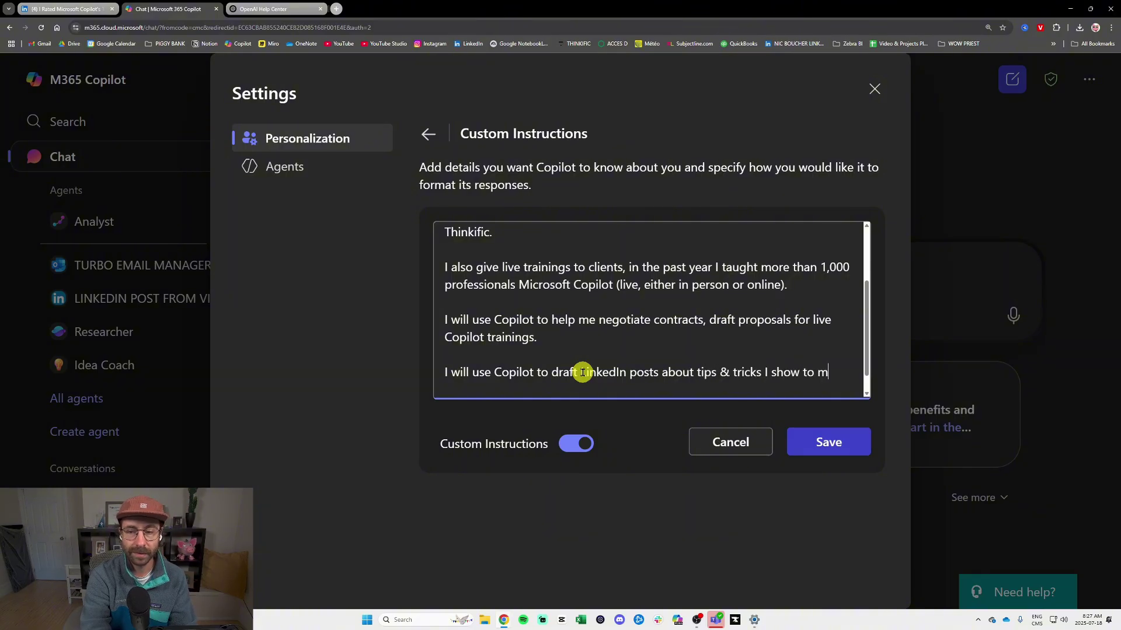
type("y audience on Copil")
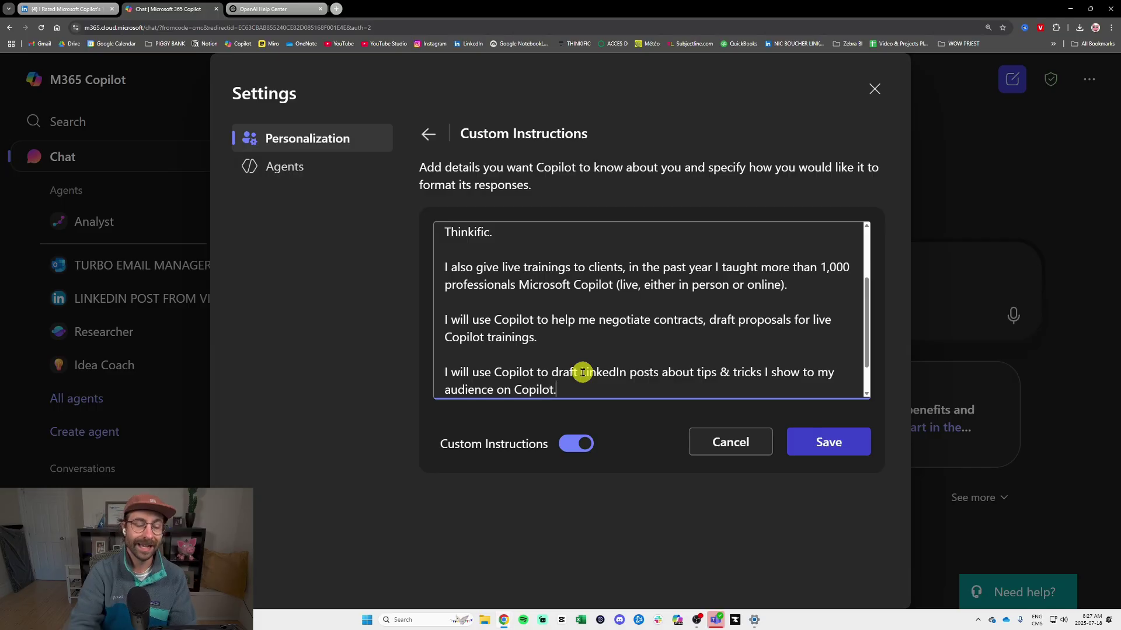
type("ot.")
scroll(578, 368, "down", 1)
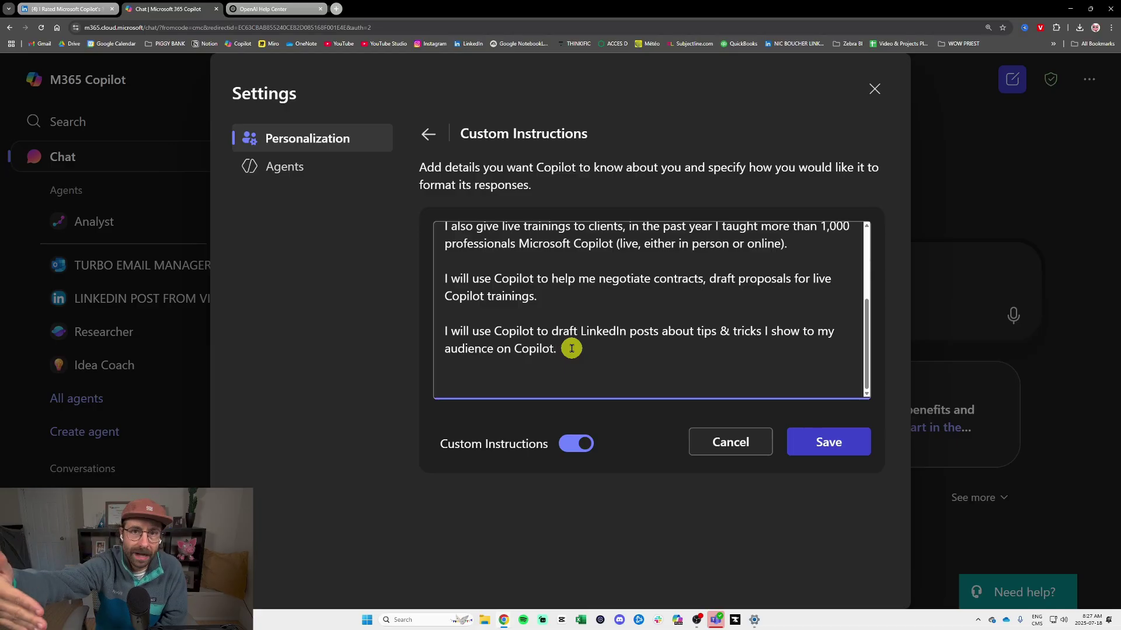
left_click_drag(571, 349, 407, 200)
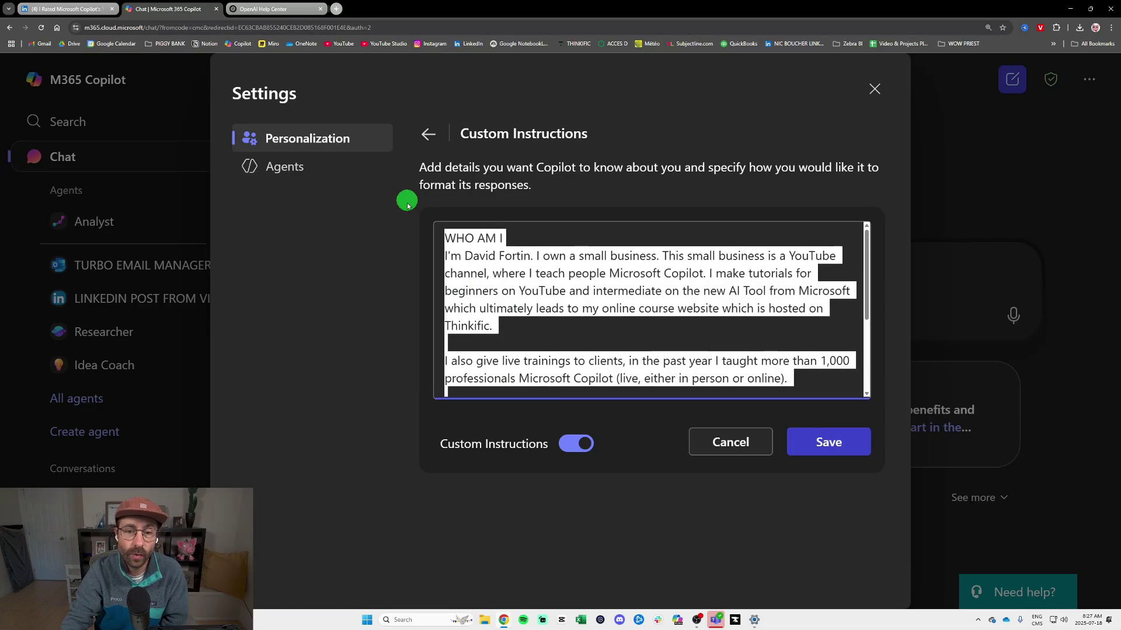
scroll(568, 267, "down", 5)
left_click(568, 267)
Step: Continue the LinkedIn paragraph with "My audience are professionals from 25 to 55 years old"
left_click(570, 348)
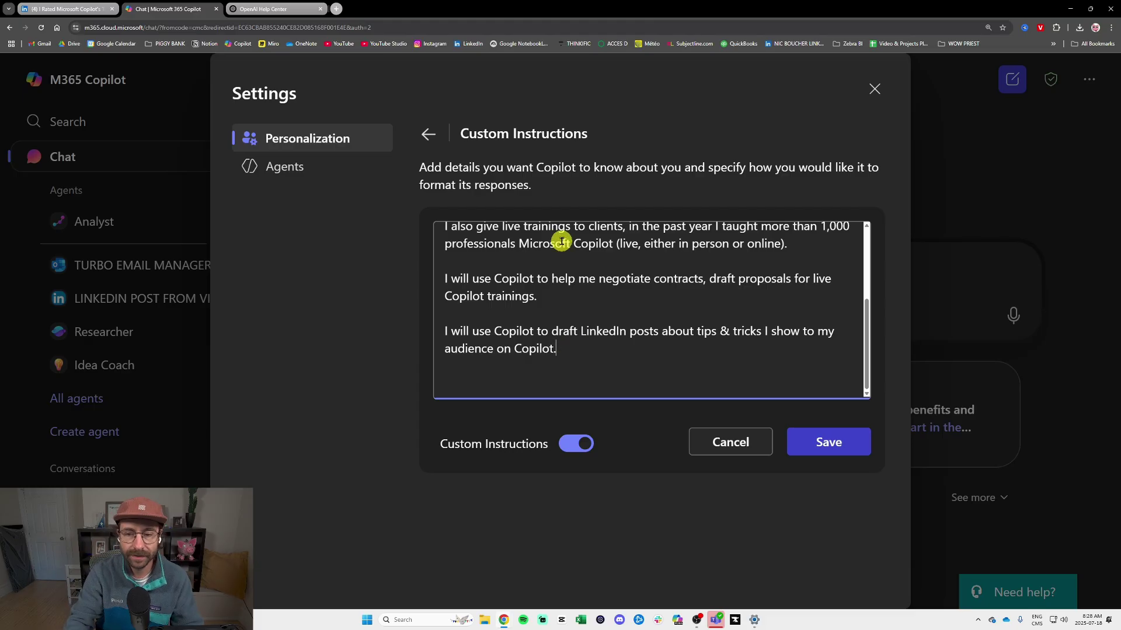
type("MY aud")
key("BackSpace")
type("y au")
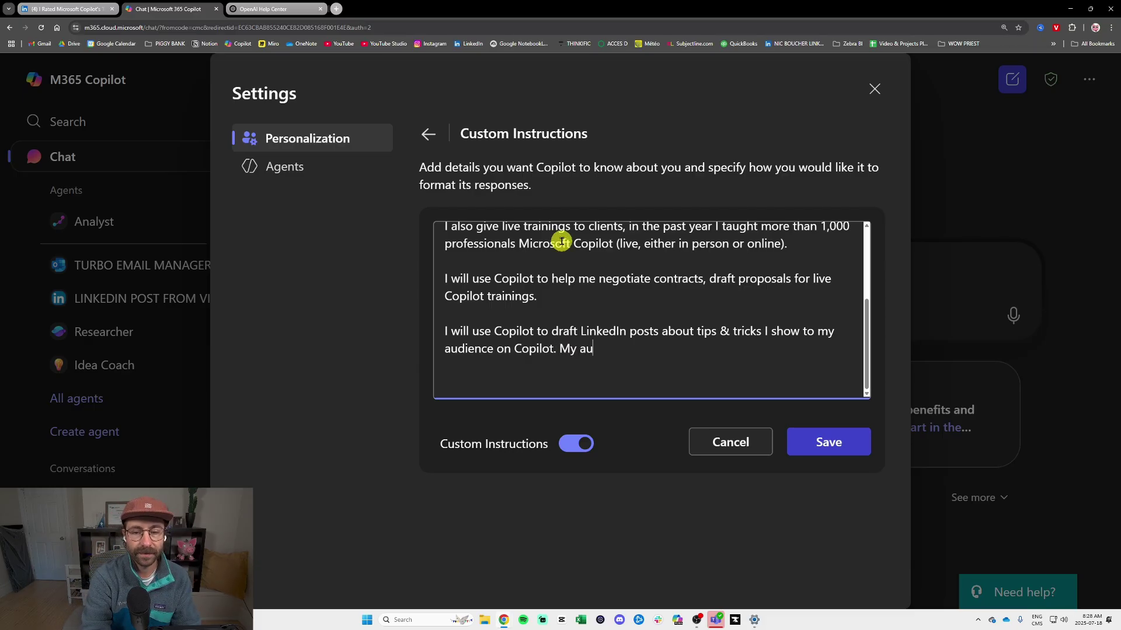
type("dience are professionals fro")
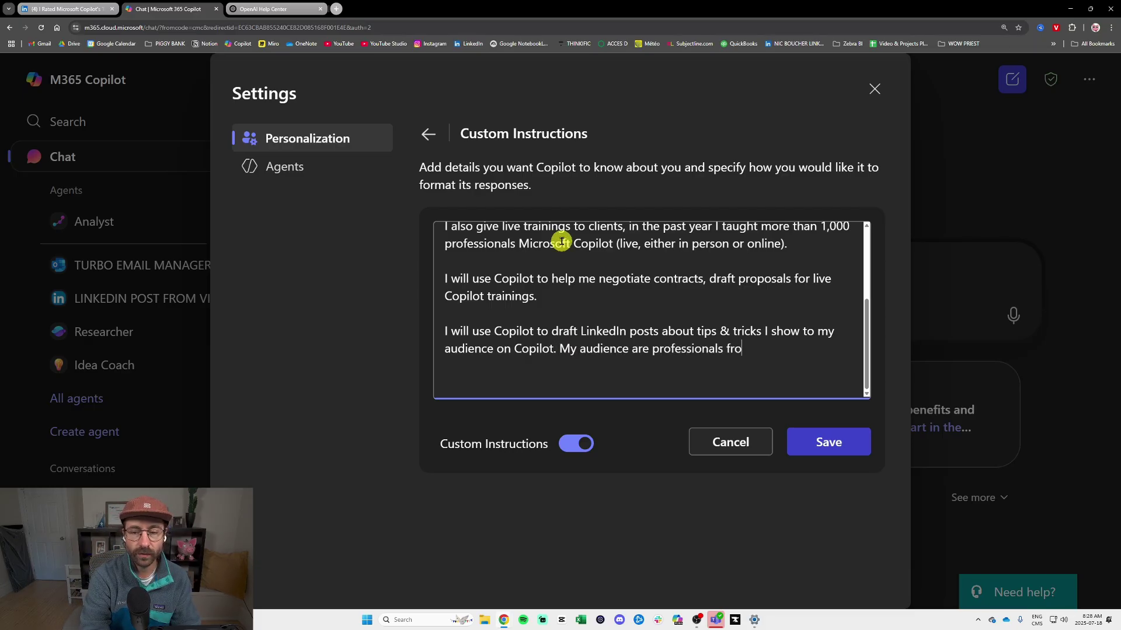
type("m 25 to 55 years olds")
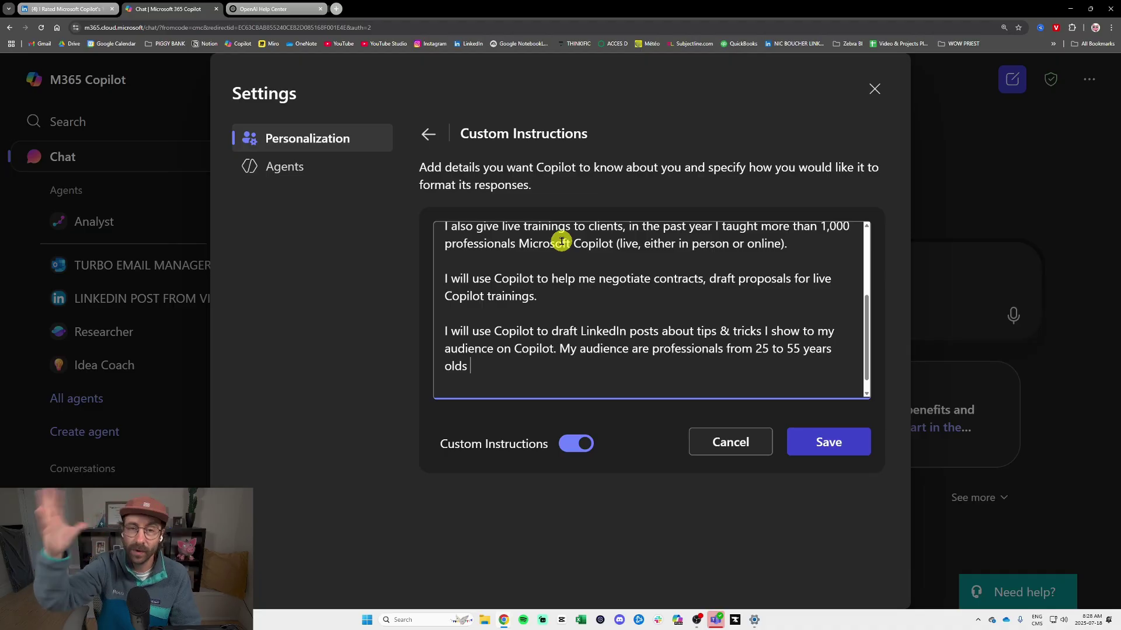
key("BackSpace")
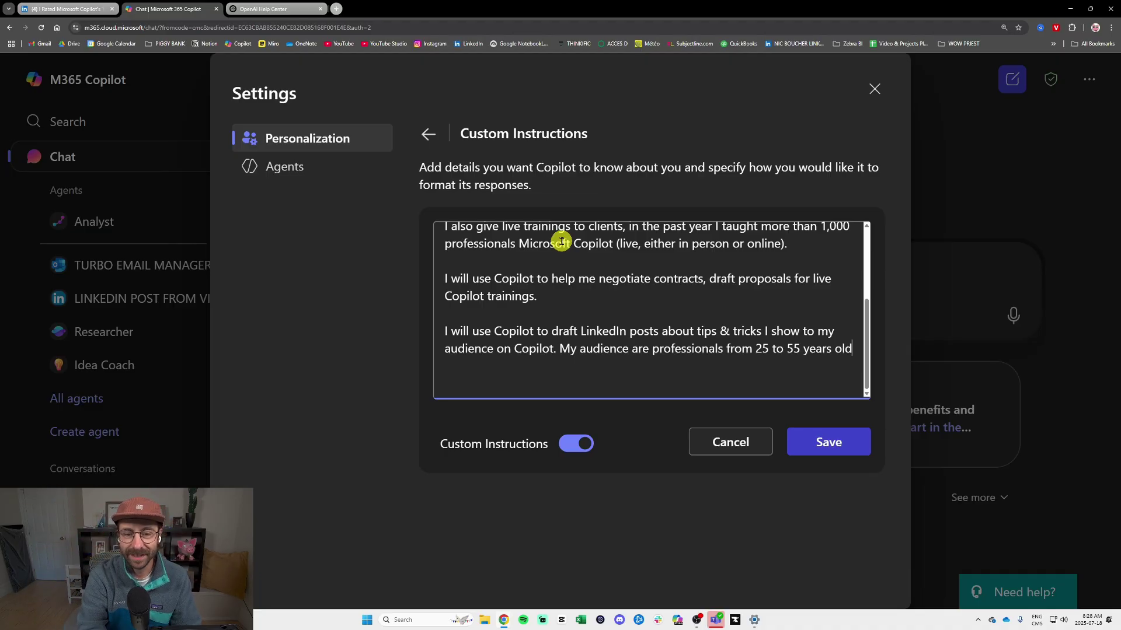
Step: Extend the audience description with ", that have pretty much never used Microsoft Copilot before and"
type(", that have pret")
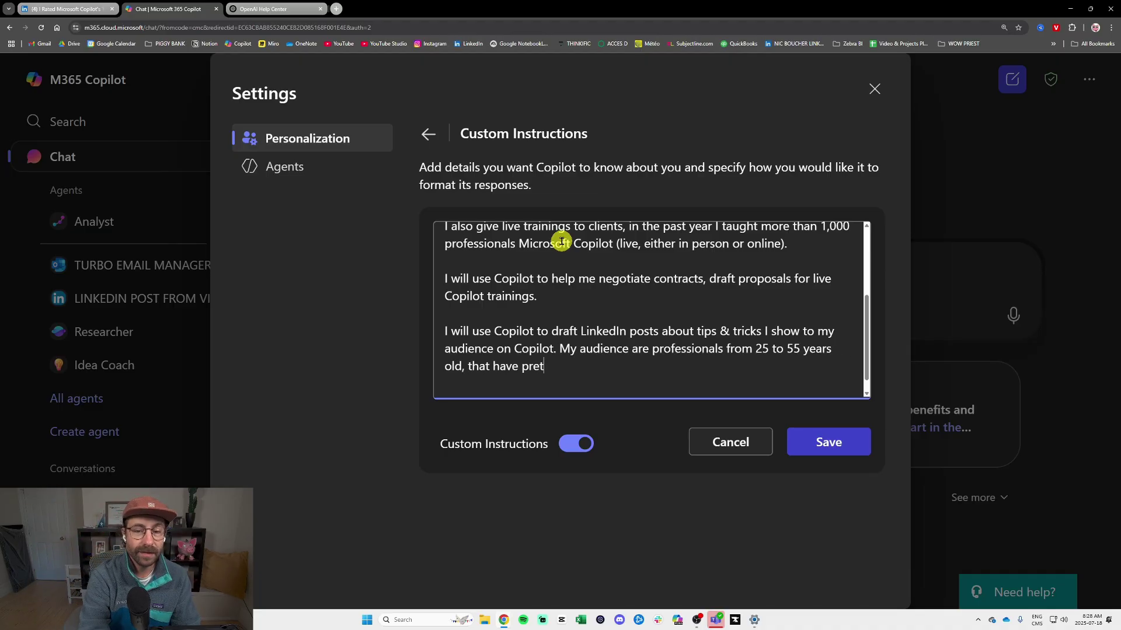
type("ty much never used AI")
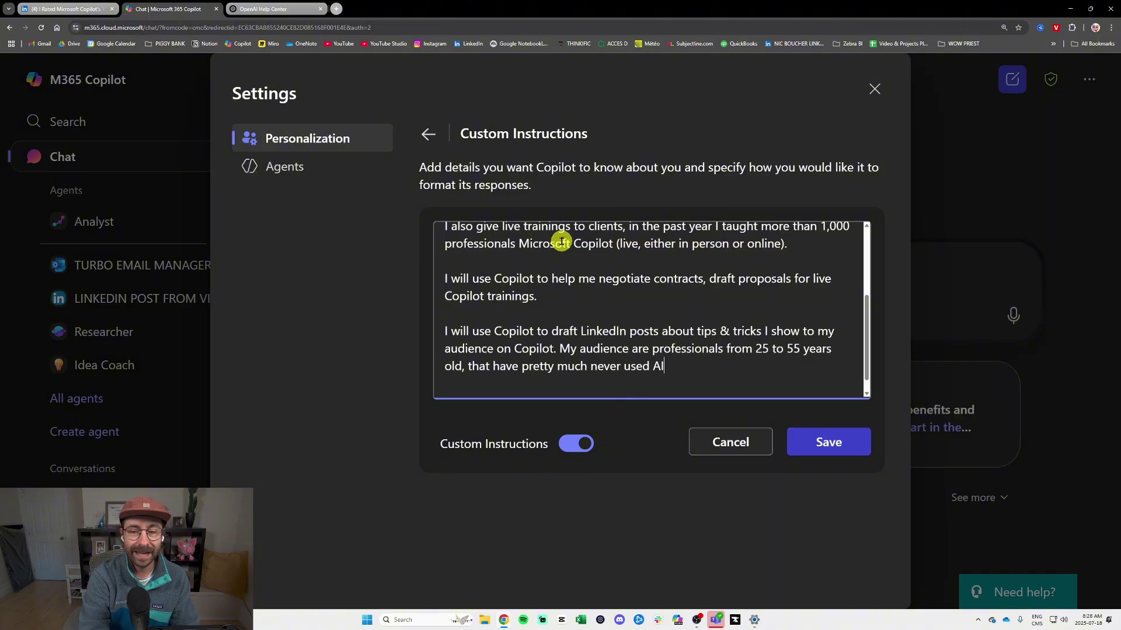
key("BackSpace")
key("BackSpace")
type("Cop")
key("BackSpace")
key("BackSpace")
type("Microso")
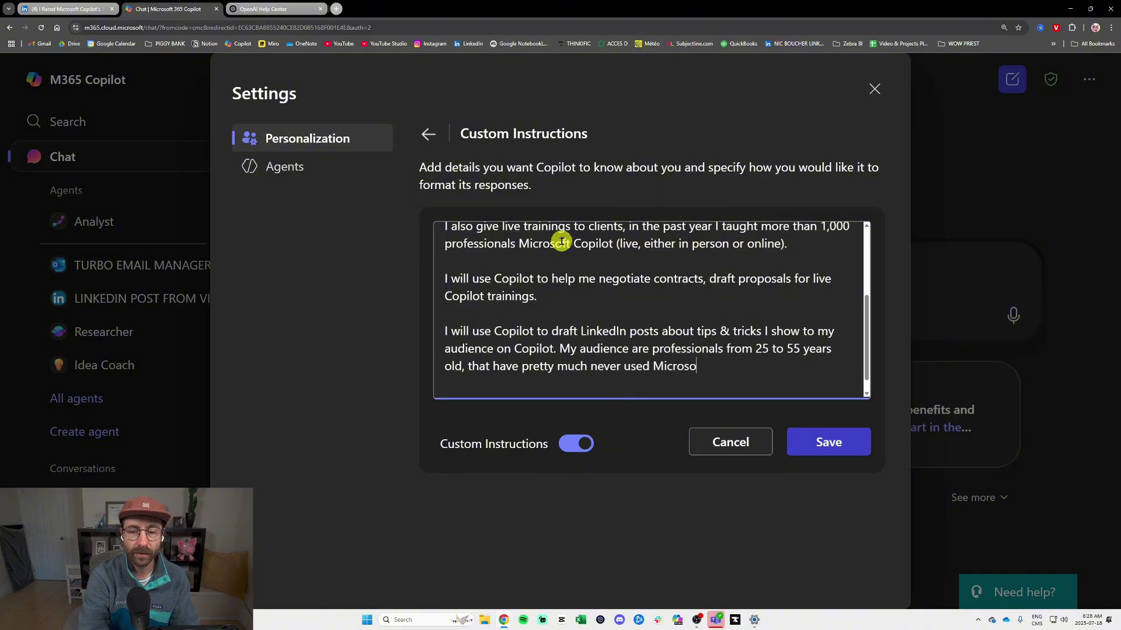
type("ft Copilot before and")
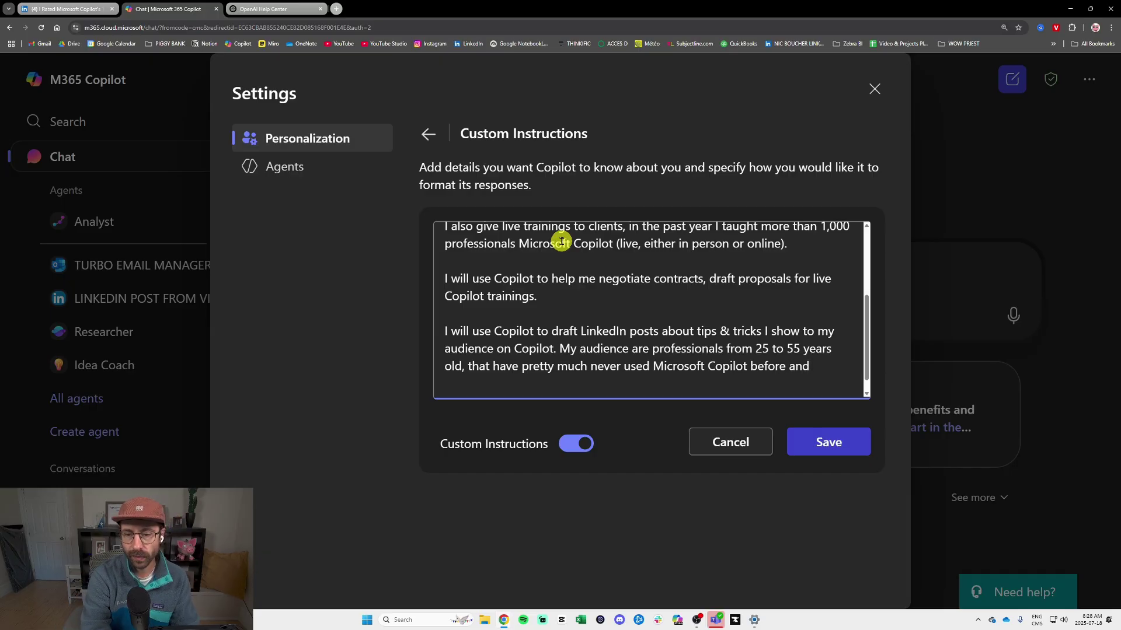
Step: Finish the audience sentence with "I want to address this professional audience during my LinkedIn post."
type(" I want to add")
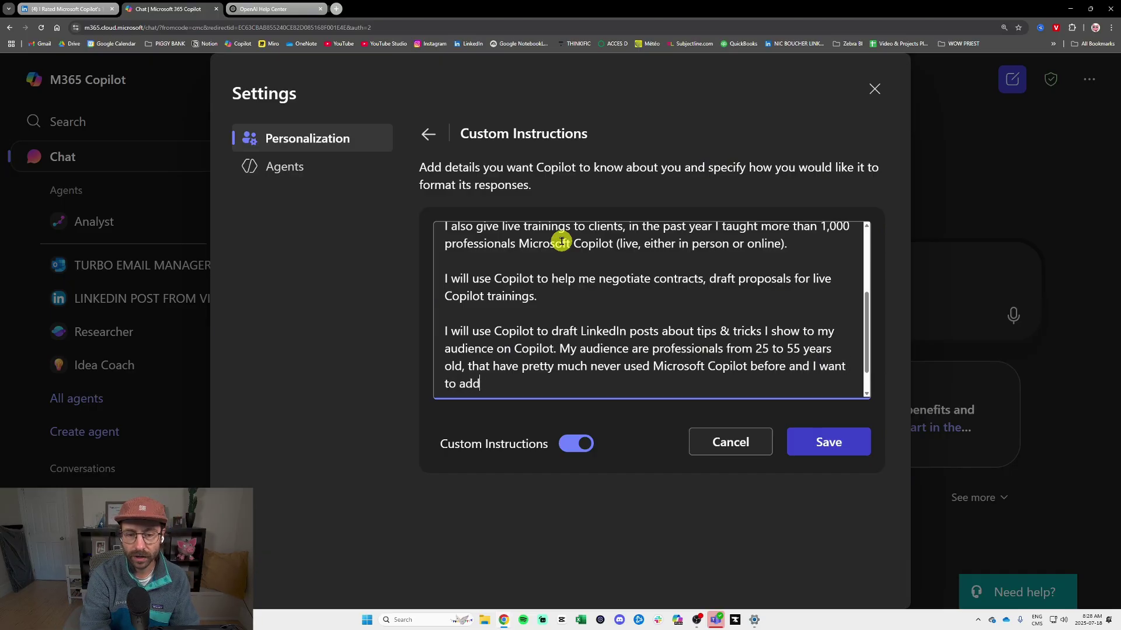
type("ress this")
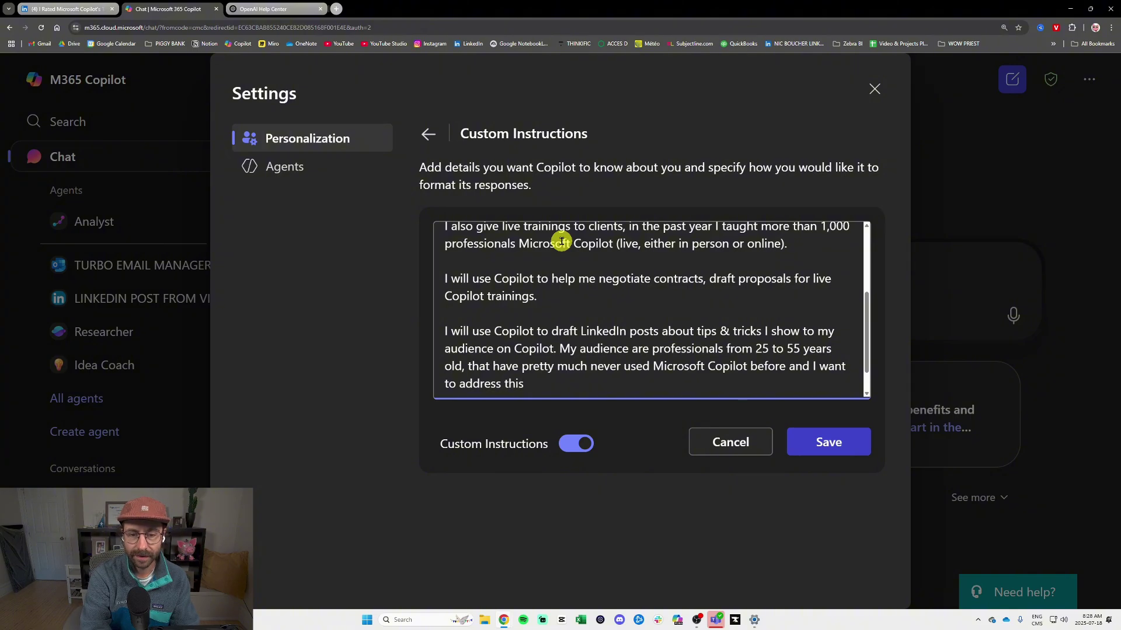
type(" professional audience ")
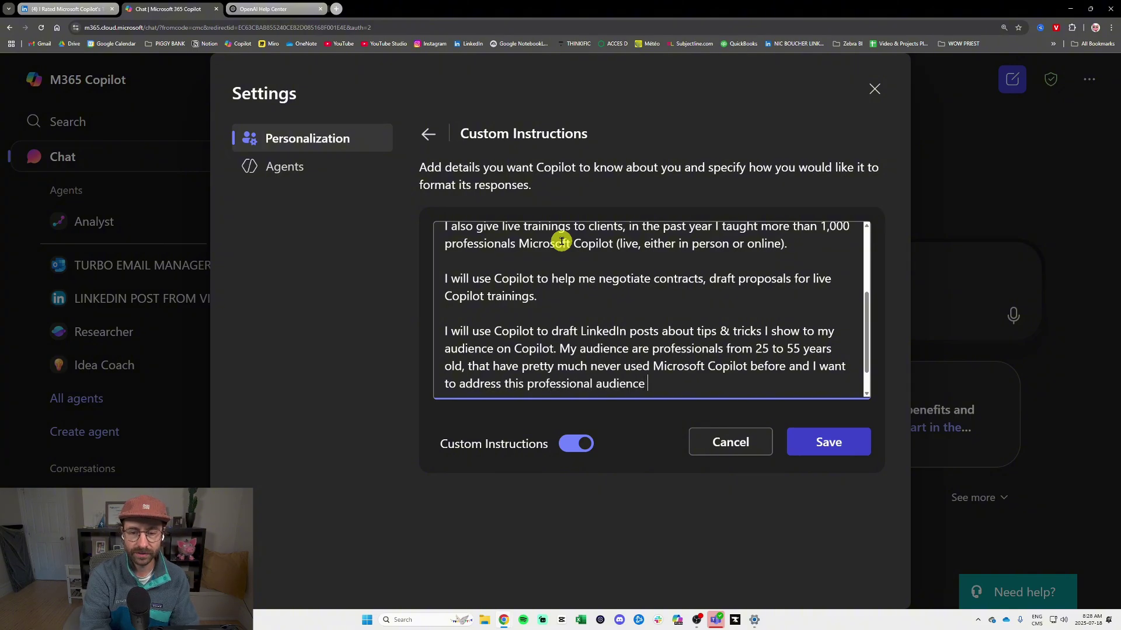
type("during my L")
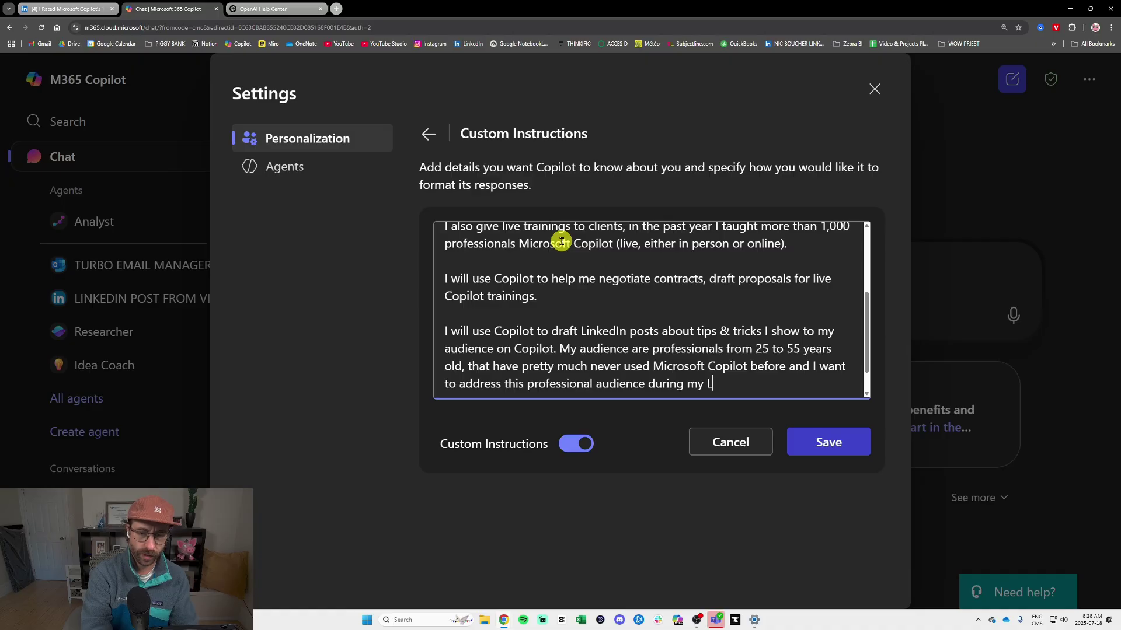
type("inkedIn post.")
Step: Add a new paragraph: "I will also use Copilot to draft emails to answer to my clients (most of them ask for contracts)"
key("Return")
key("Return")
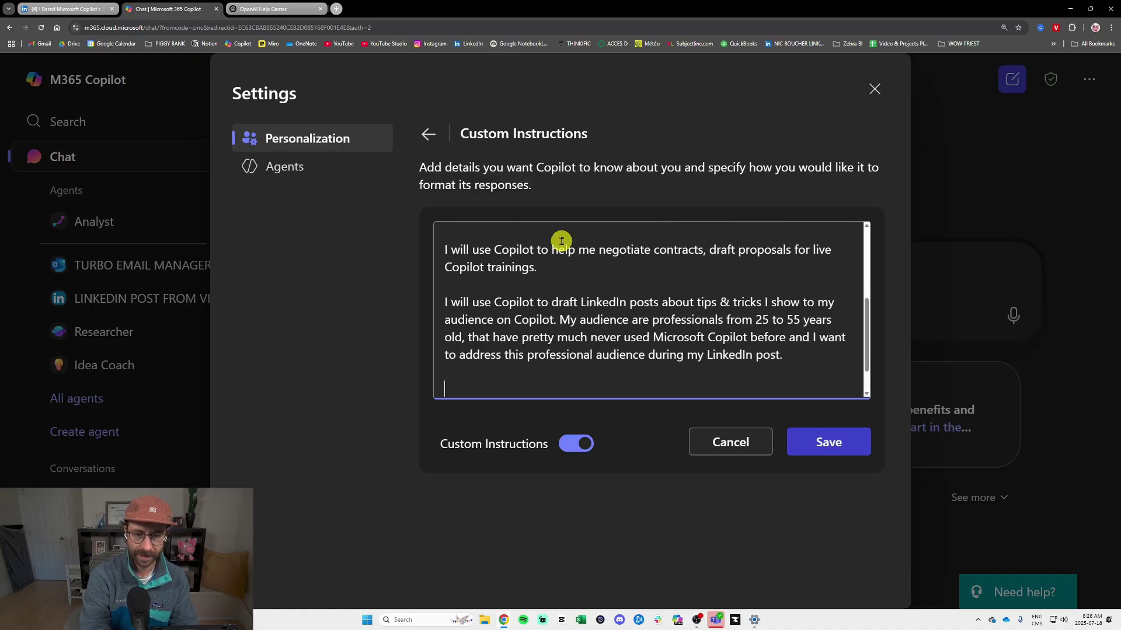
type("I will also use c")
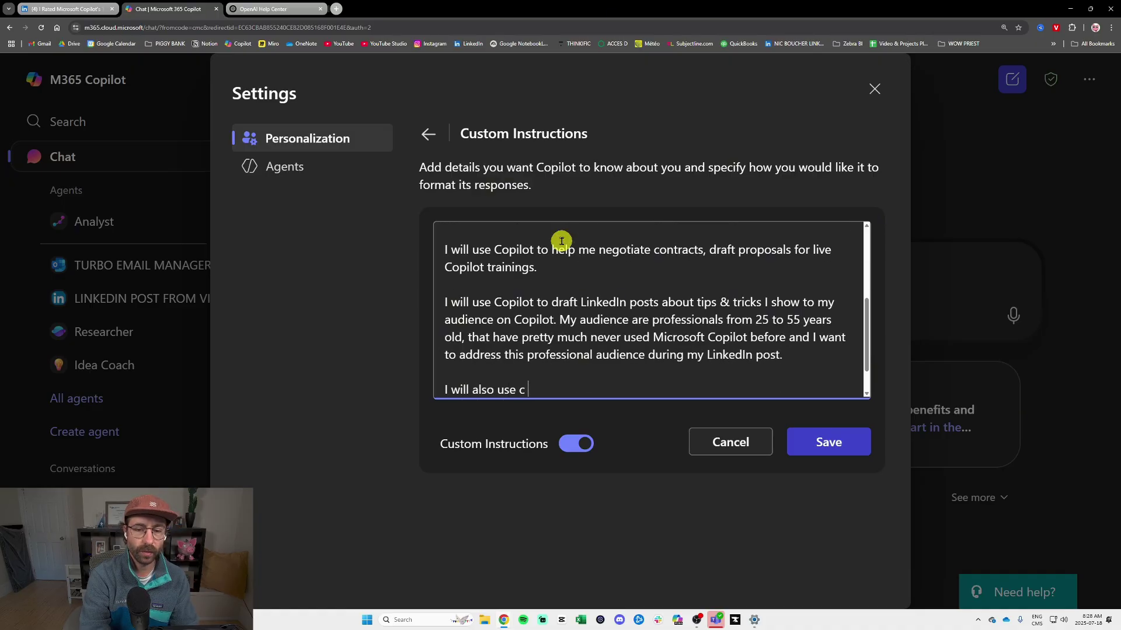
key("BackSpace")
type("Copilot to draft em")
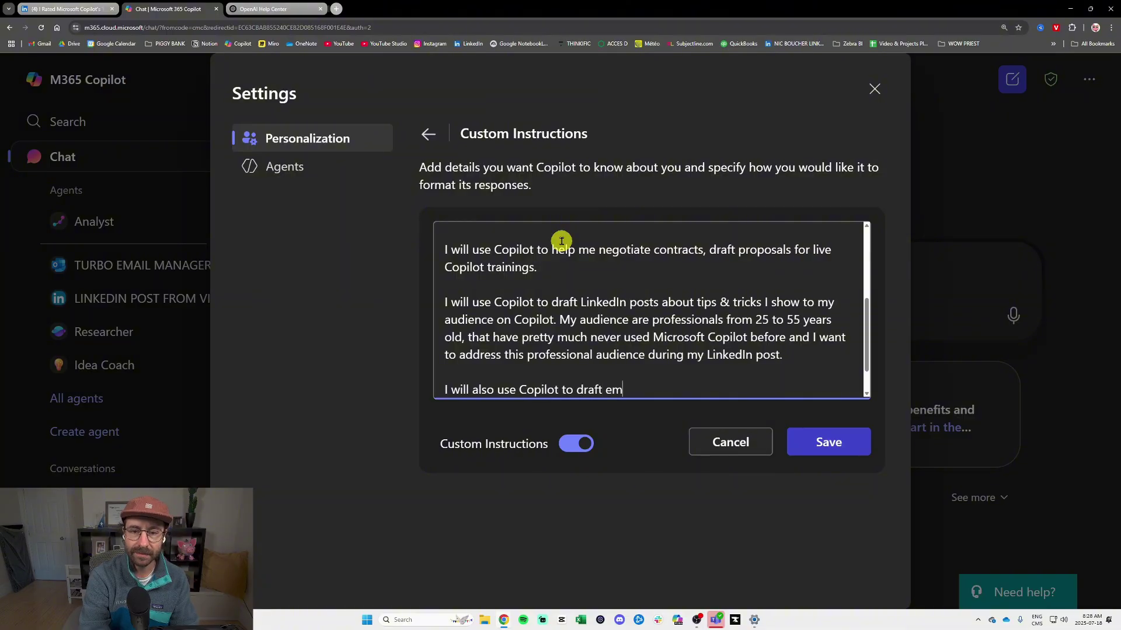
type("ails to answer to")
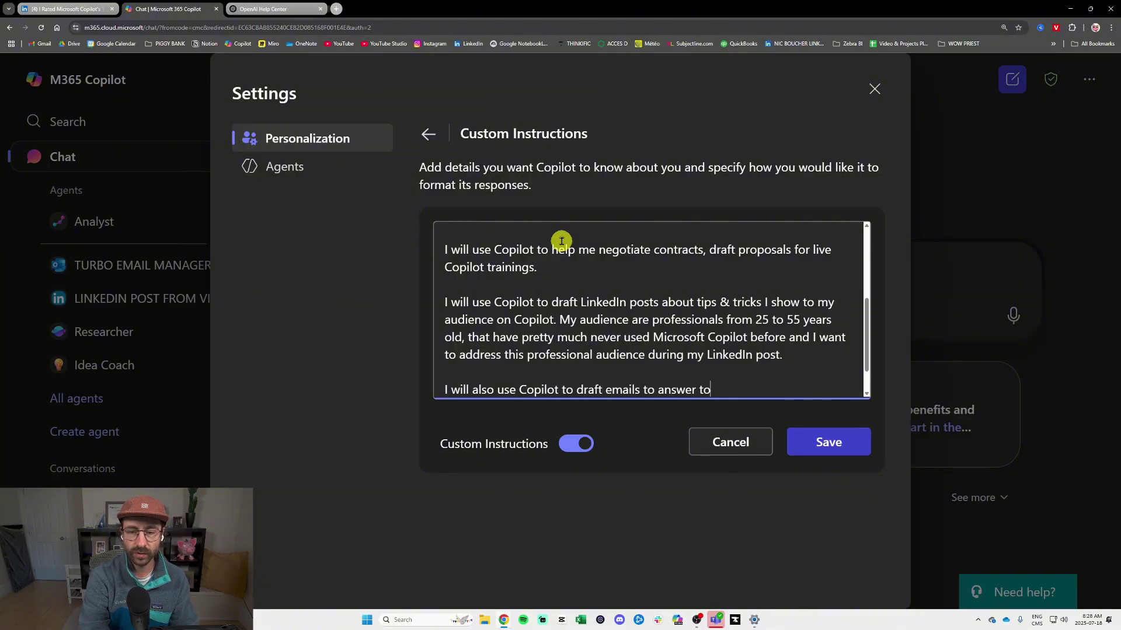
type(" my clients (most of them ask fo")
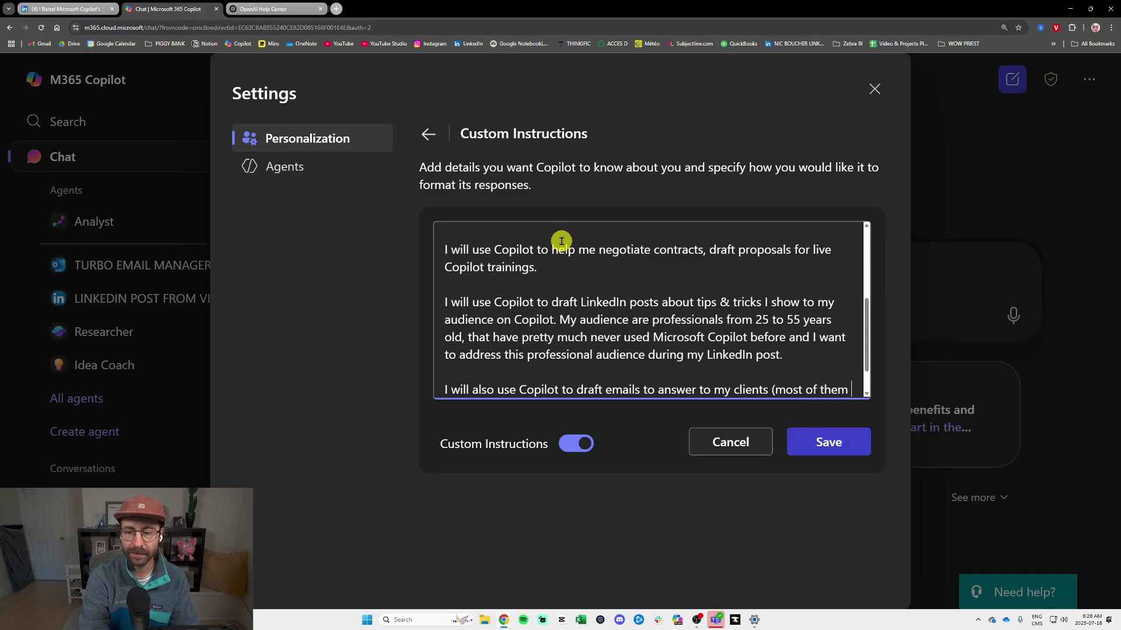
type("r contracts")
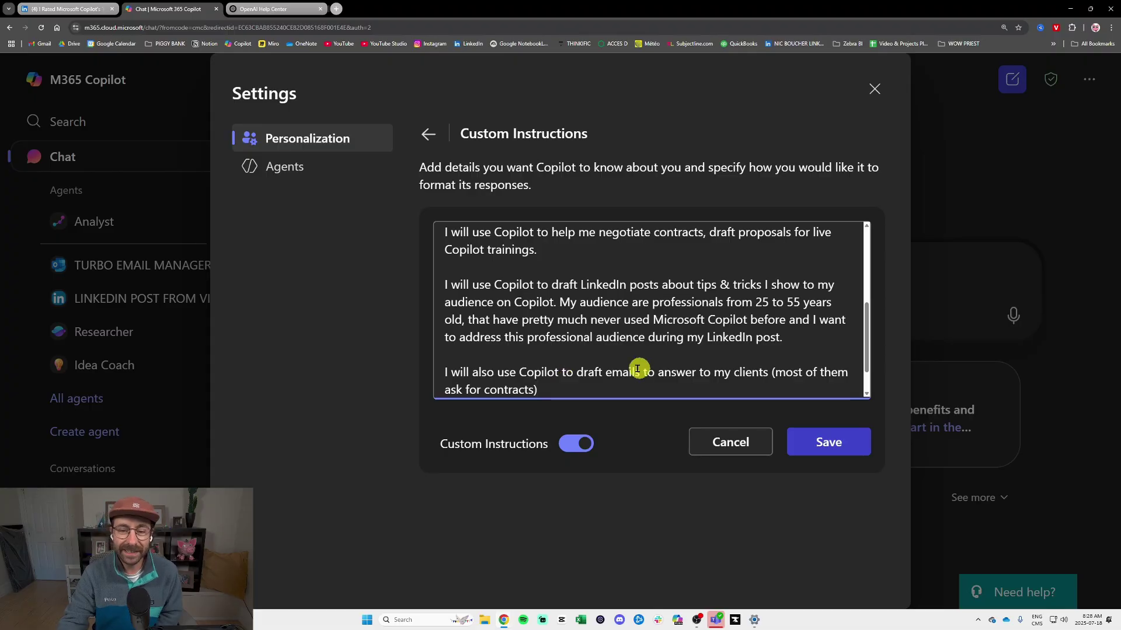
left_click(792, 337)
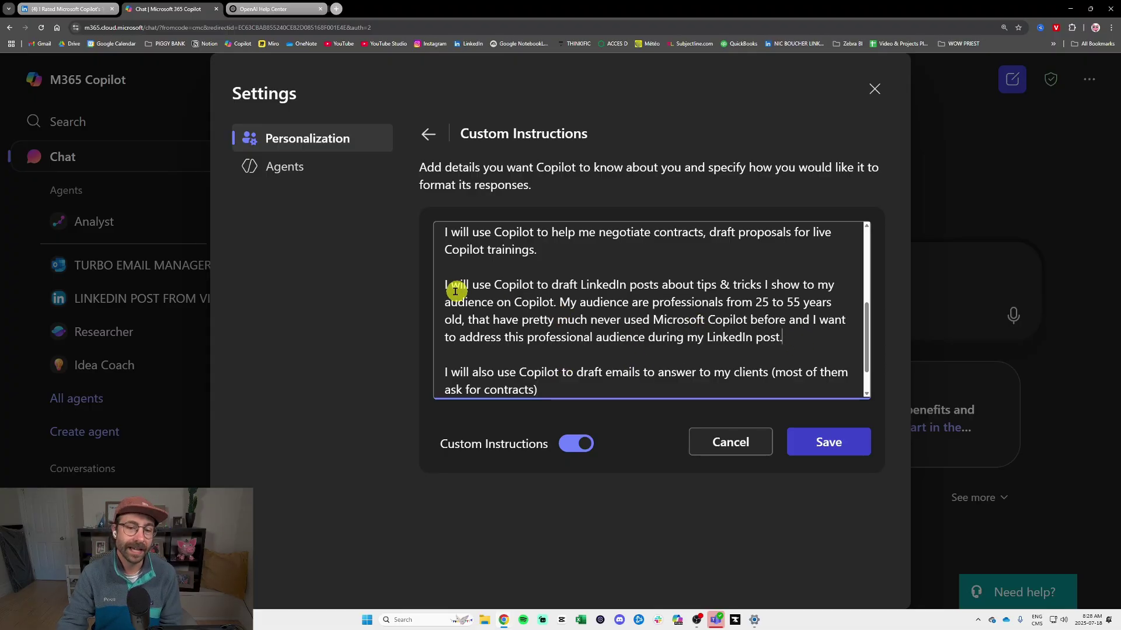
left_click_drag(445, 283, 782, 337)
left_click(782, 338)
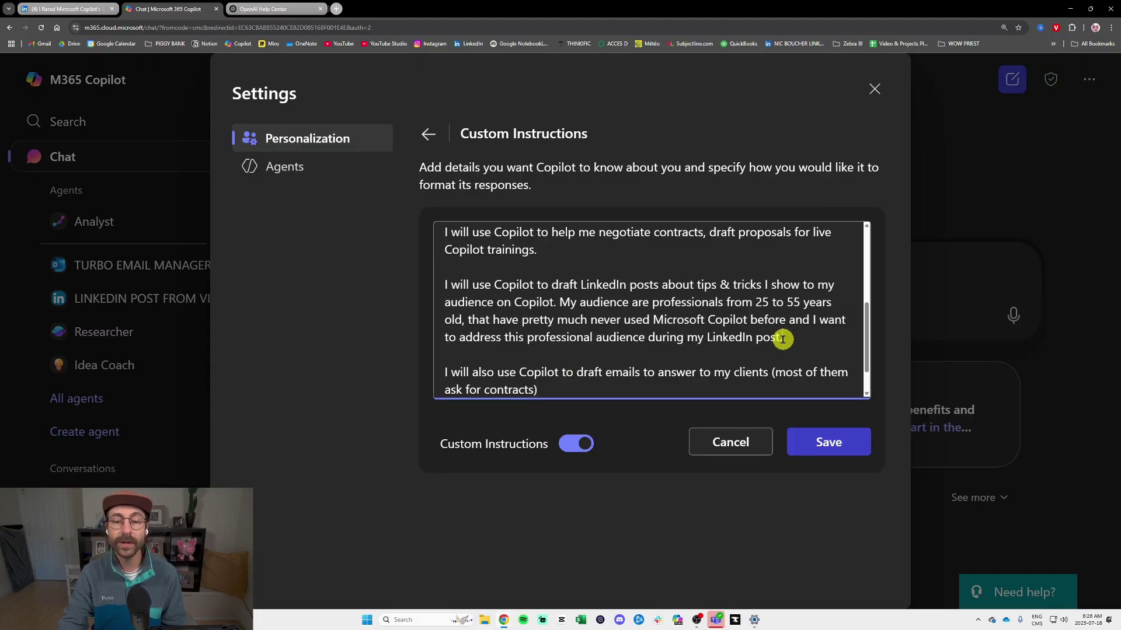
left_click_drag(443, 285, 788, 343)
Step: Insert a new paragraph after the LinkedIn audience paragraph, starting "For every LinkedIn post that I'm asking you to write,"
left_click(785, 341)
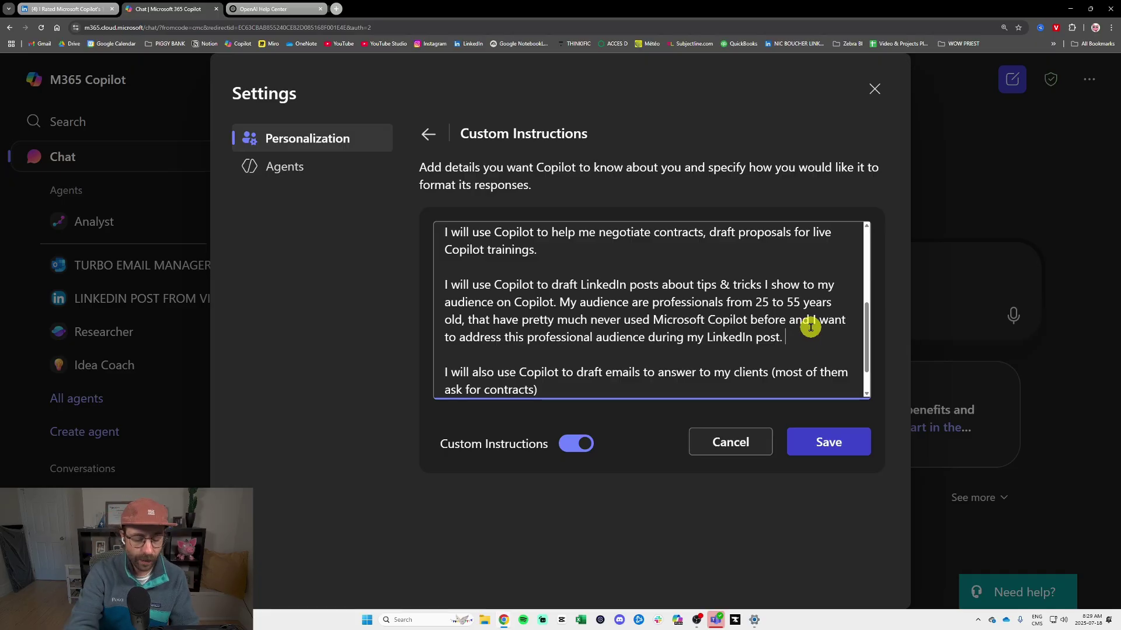
key("ctrl+shift+End")
key("BackSpace")
key("Return")
key("Return")
type("For every L")
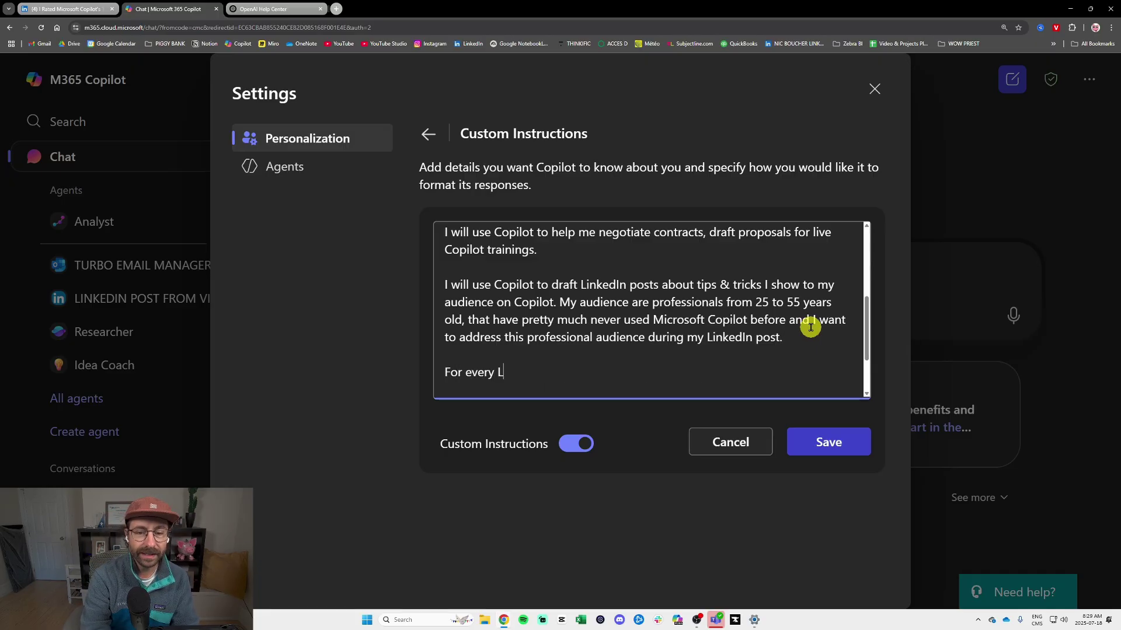
type("inkedIN")
key("BackSpace")
type("n post that")
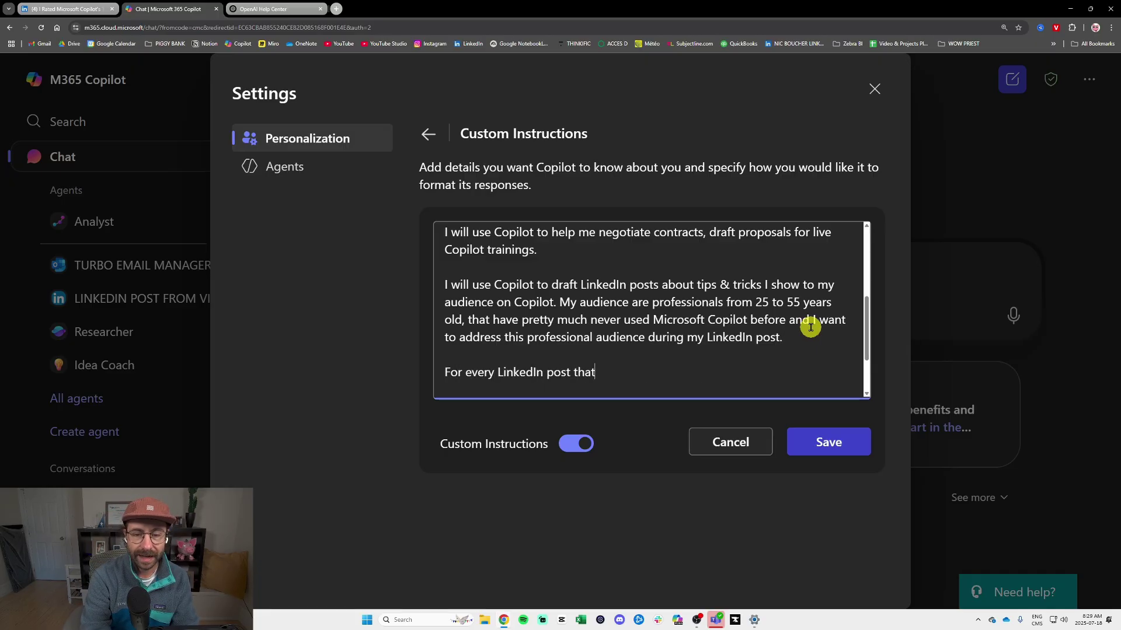
type(" I'm asking you to write,")
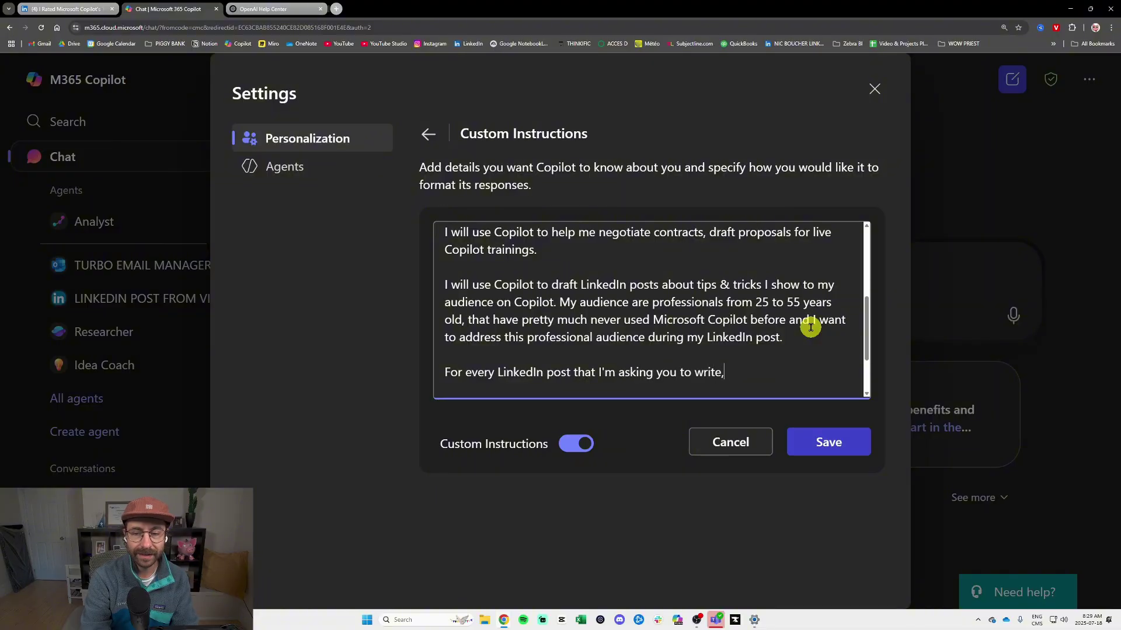
Step: Continue the new paragraph with "could you come up with two version. One that is more professional, one that is more"
type(" could you come up with two ")
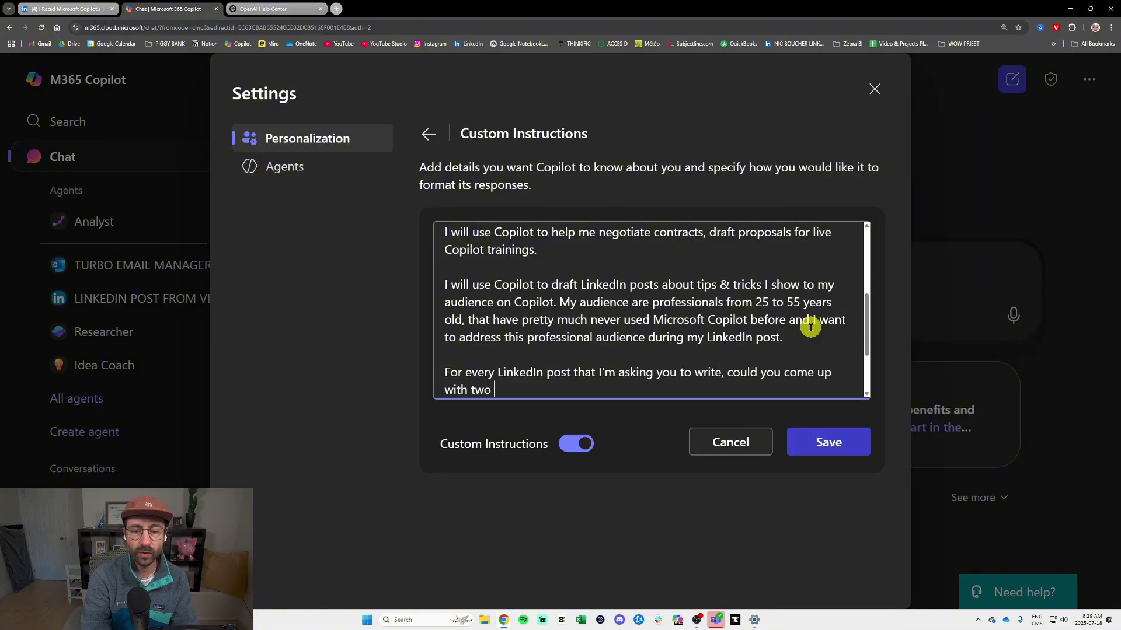
type("version. One that is ")
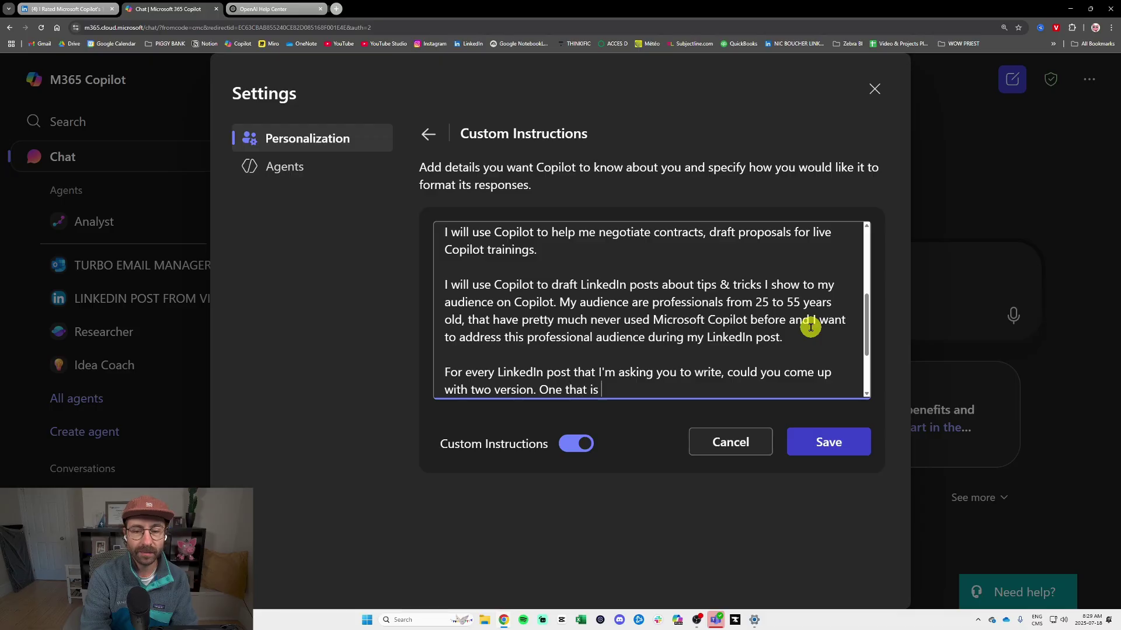
type("more professional.")
key("BackSpace")
key("BackSpace")
key("BackSpace")
key("BackSpace")
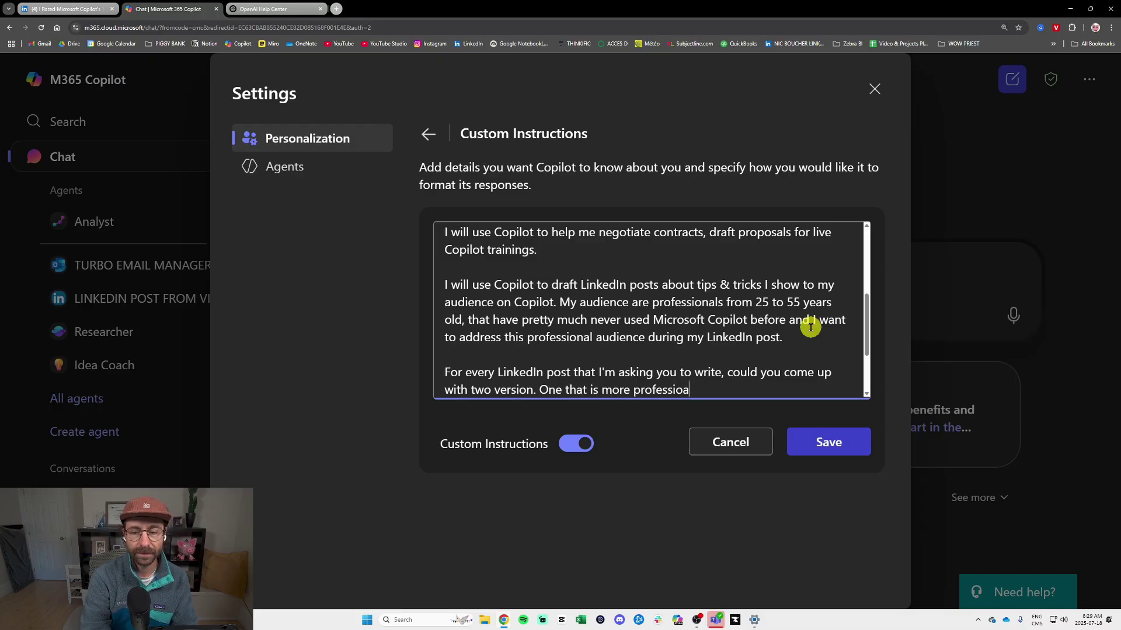
type("nal, one that is more")
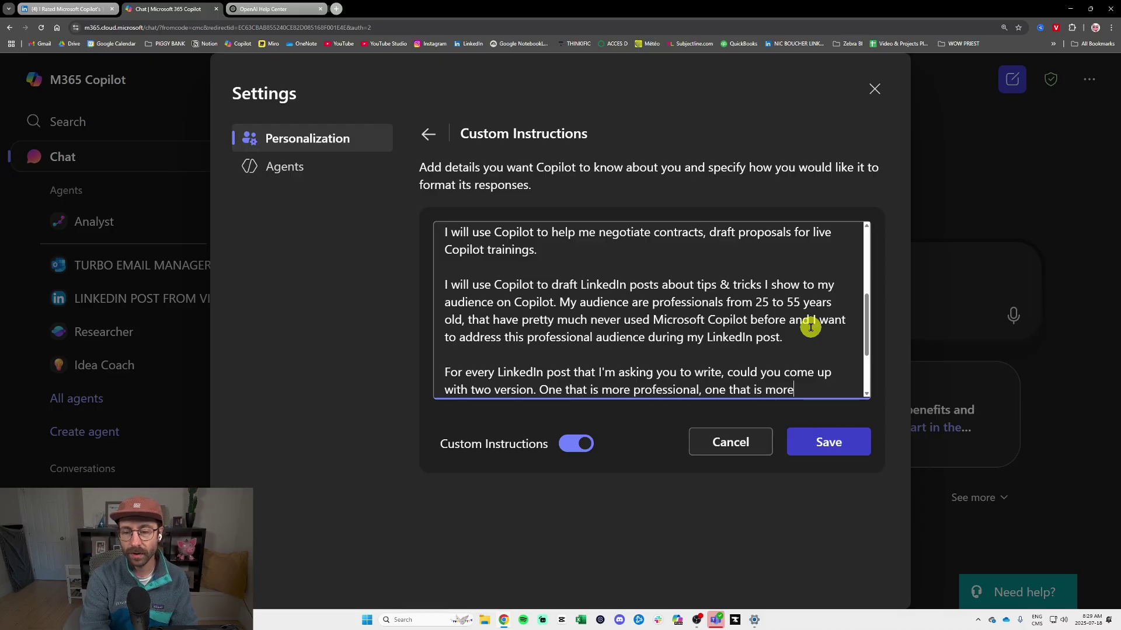
Step: Finish the paragraph with "concise. Please identify these two version clearly when you answer me."
type(" concis")
key("BackSpace")
type("ise. Please ")
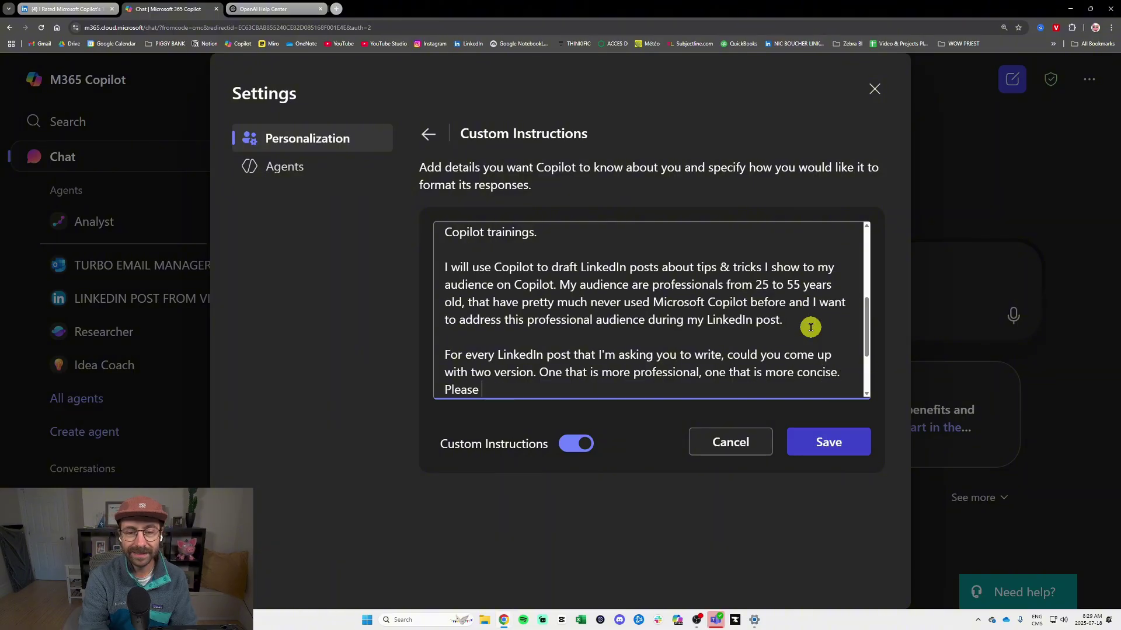
type("identify these two version clearly when you answer me.")
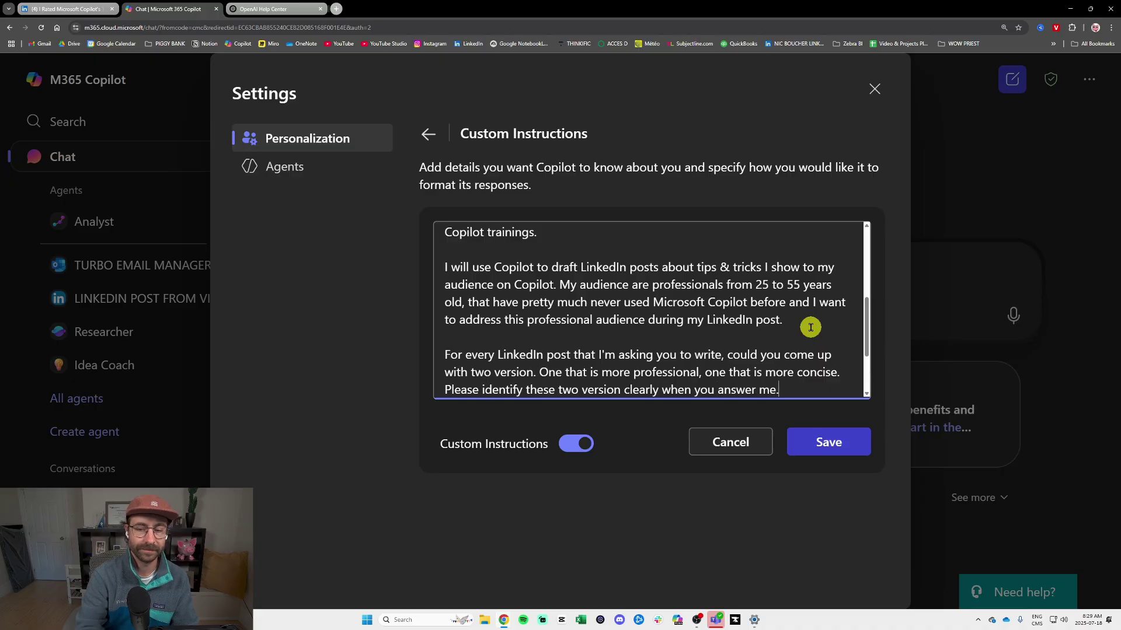
Step: Remove the "WHO AM I" heading and the empty line it leaves at the start of the instructions
scroll(799, 321, "down", 2)
scroll(689, 321, "up", 6)
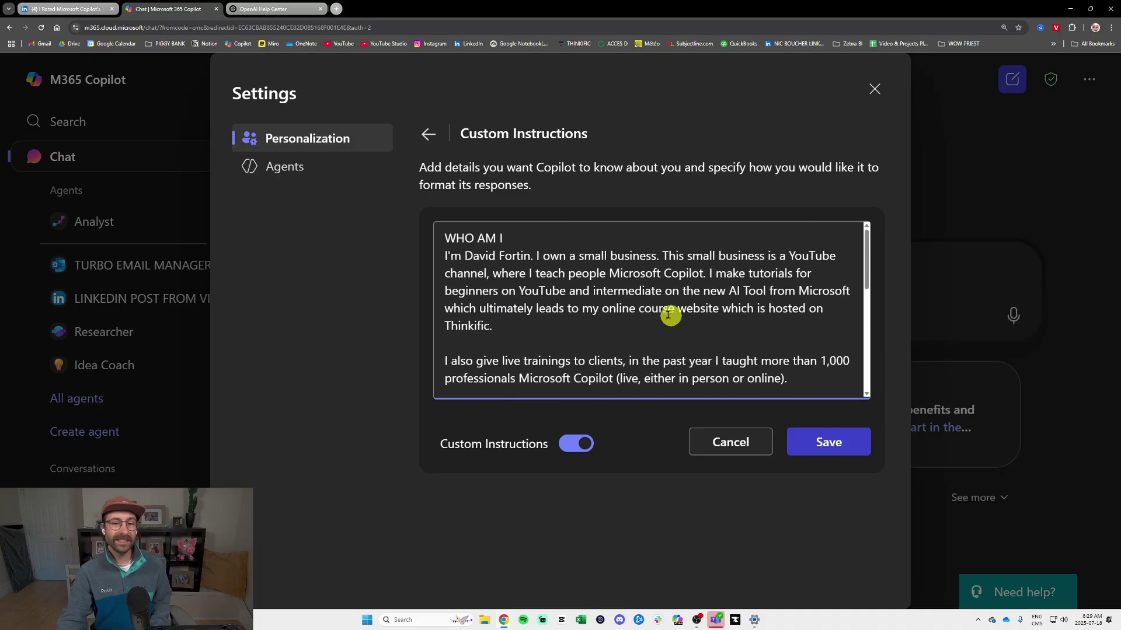
left_click_drag(507, 238, 417, 235)
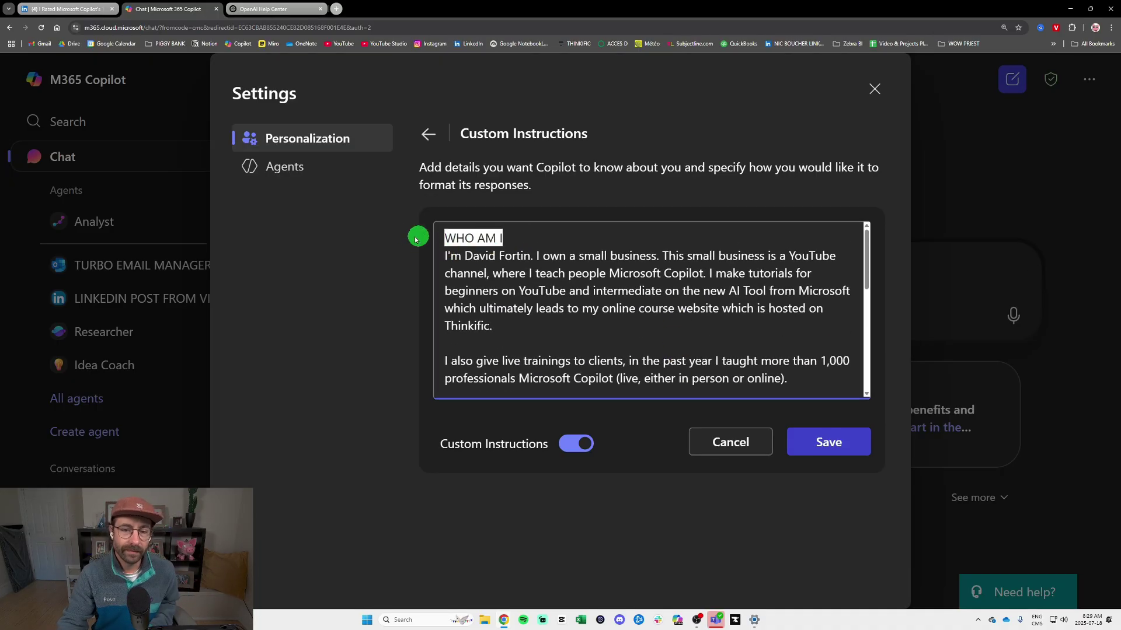
key("BackSpace")
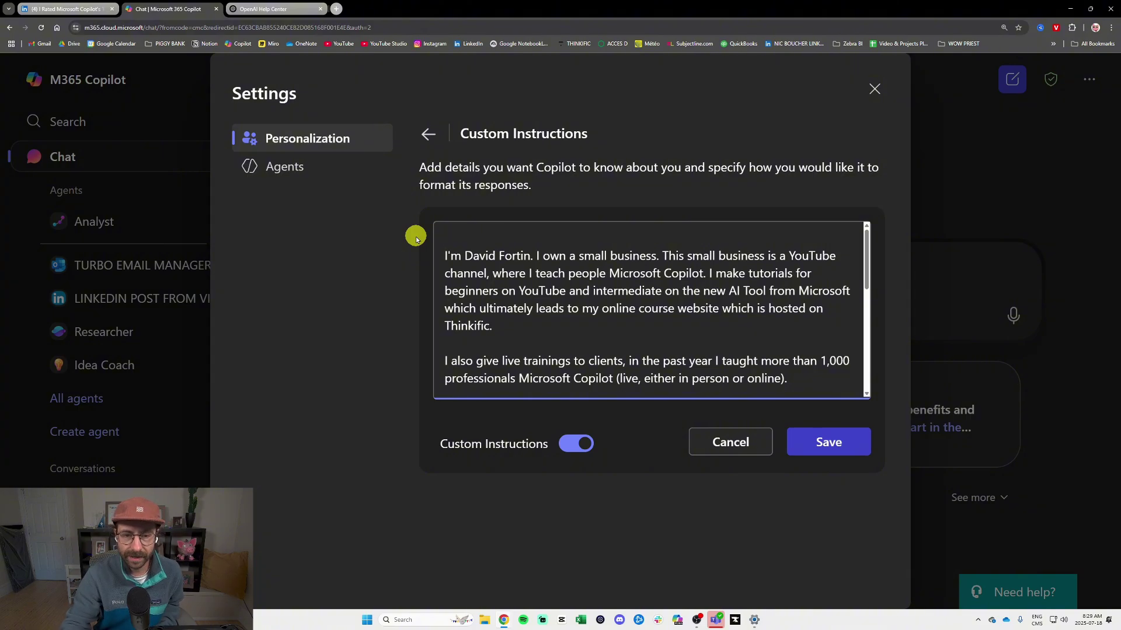
left_click(442, 257)
key("BackSpace")
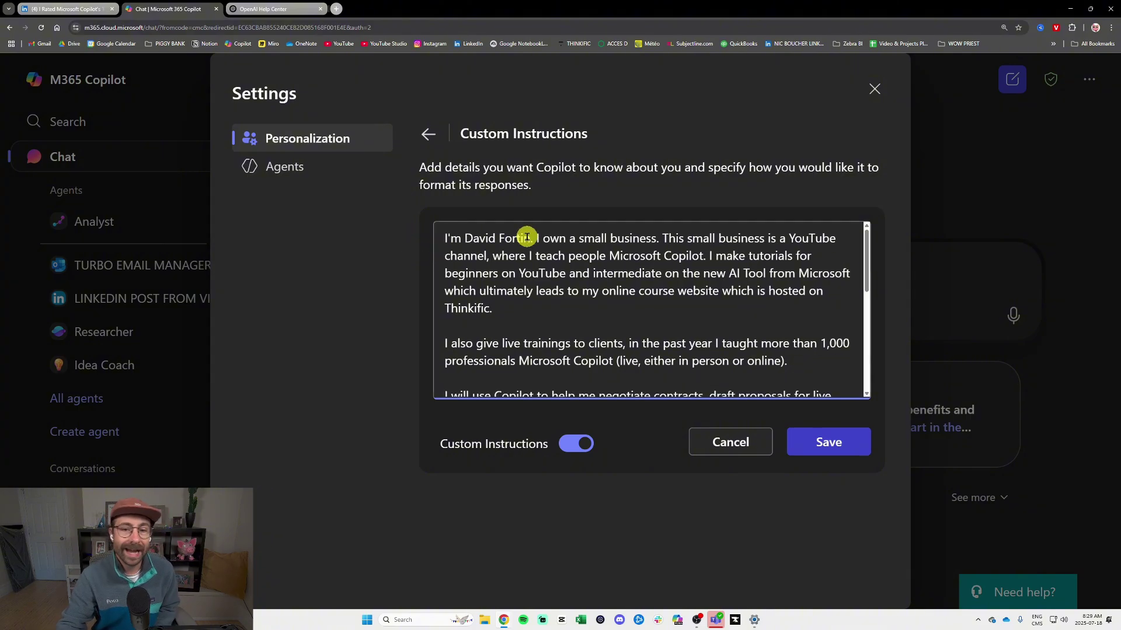
Step: Review the remaining instructions, save the custom instructions and close the settings
scroll(527, 237, "down", 5)
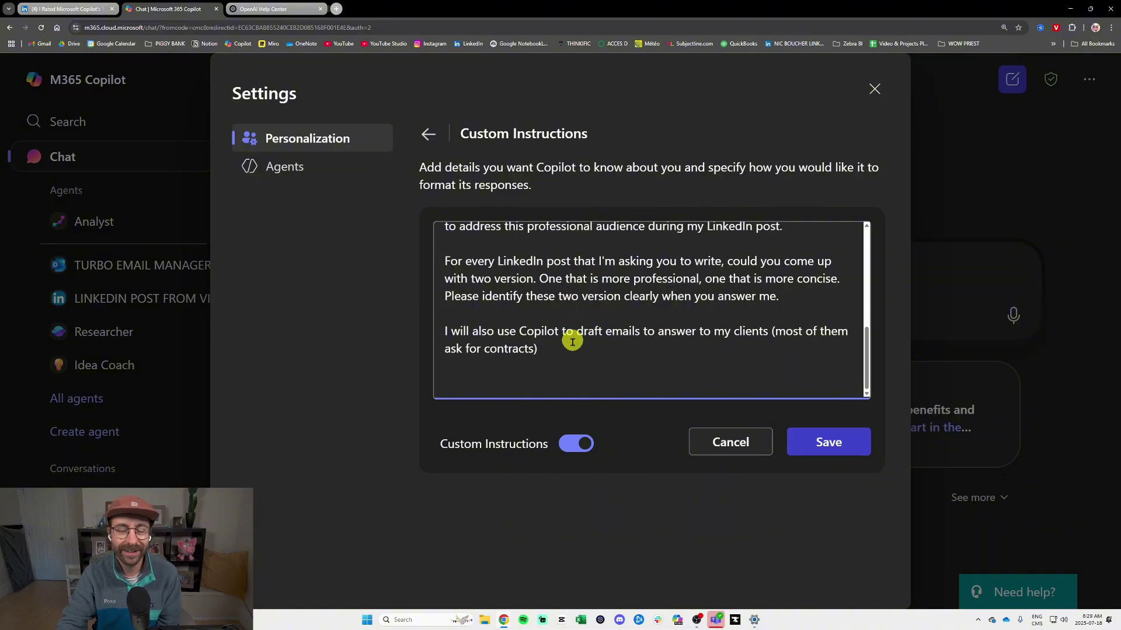
scroll(565, 350, "up", 1)
left_click_drag(473, 236, 785, 271)
left_click(598, 296)
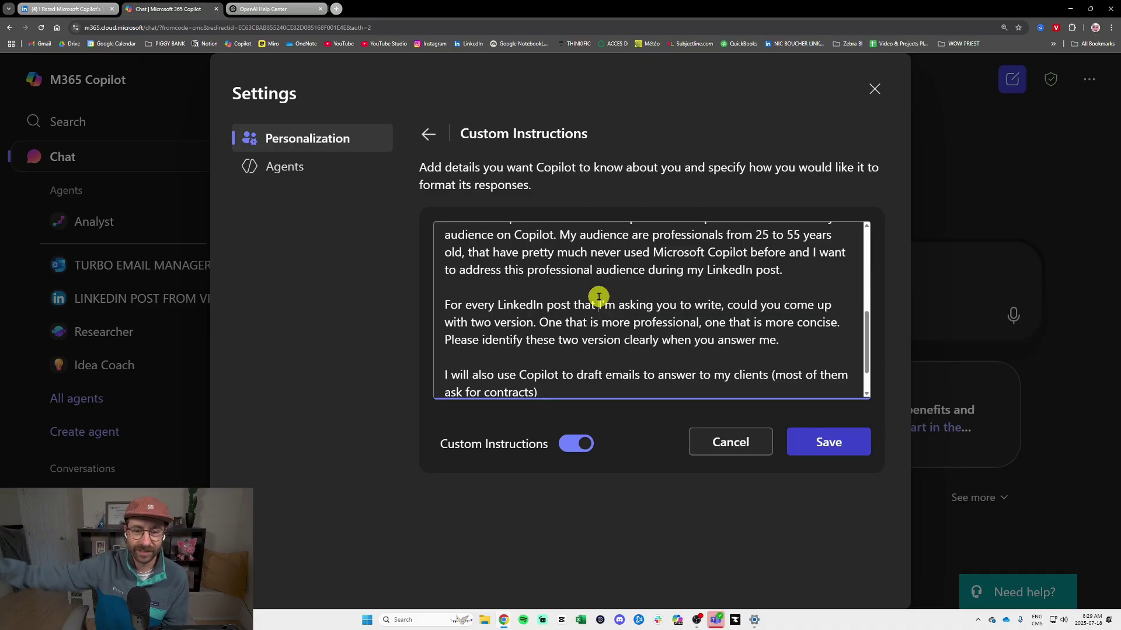
scroll(625, 295, "down", 1)
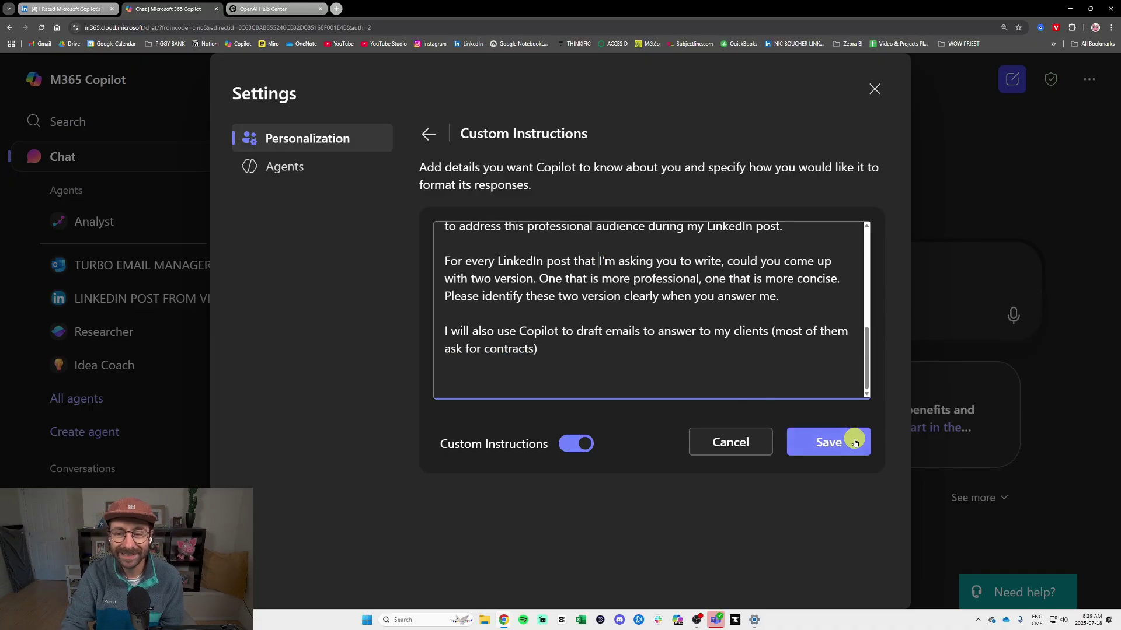
left_click(843, 435)
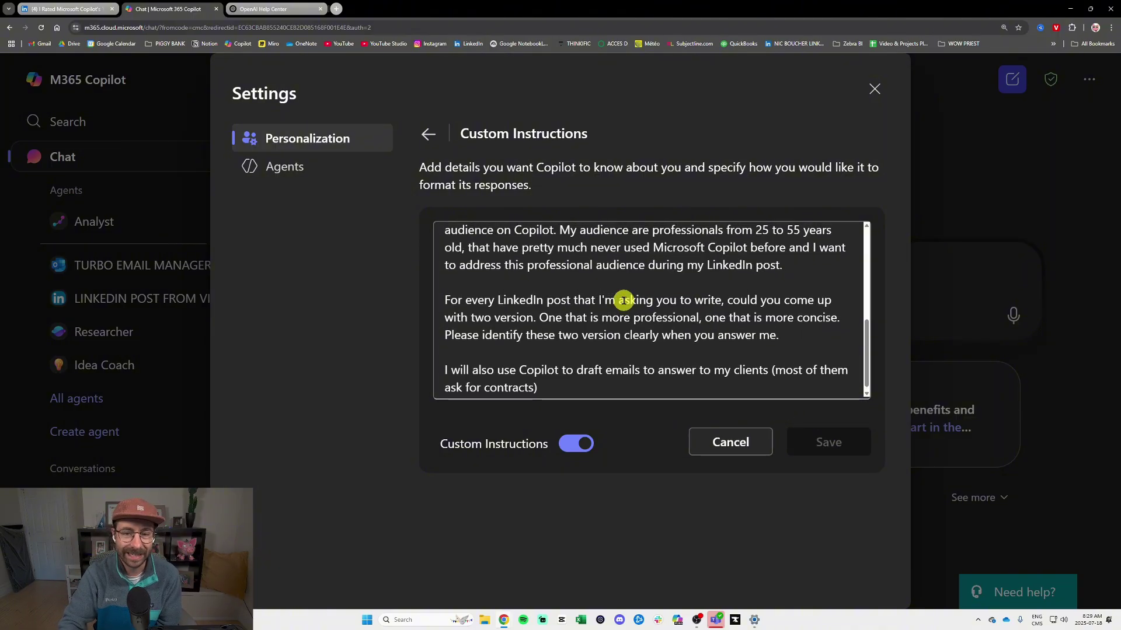
left_click(788, 335)
left_click_drag(788, 335, 433, 298)
left_click(494, 296)
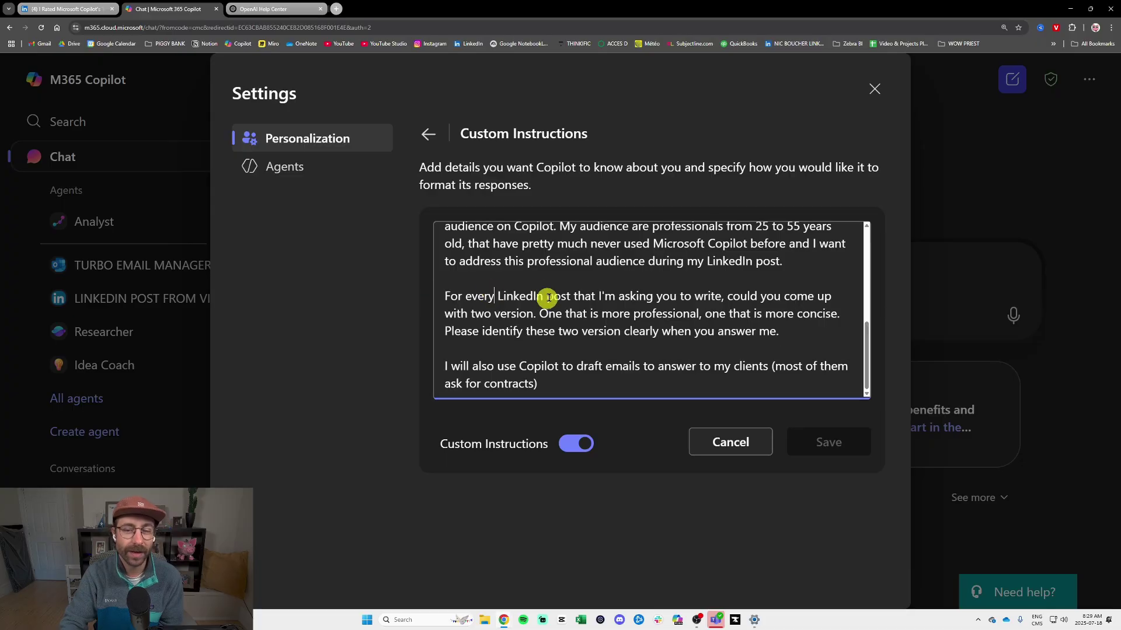
left_click(880, 87)
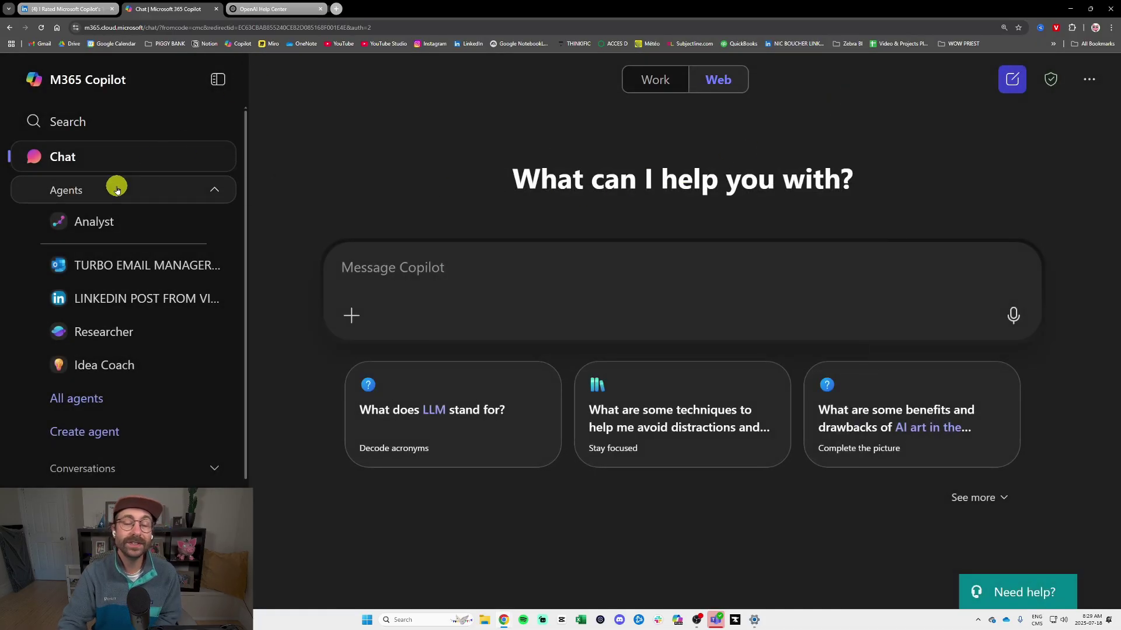
Step: Return to the Copilot chat and start a new chat
left_click(99, 126)
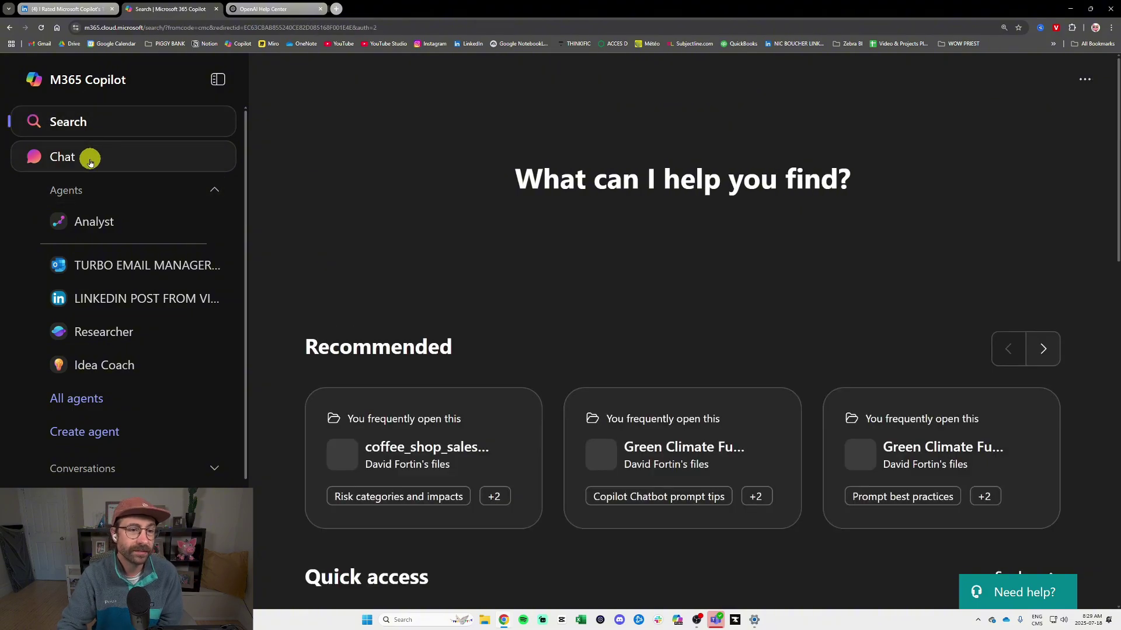
left_click(90, 161)
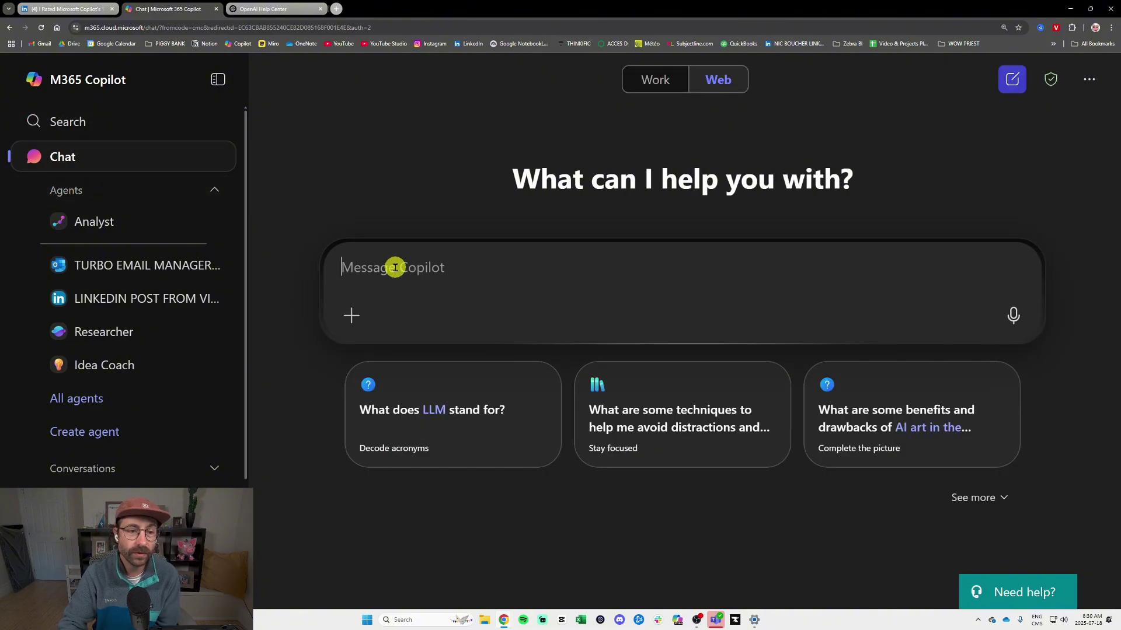
left_click(543, 265)
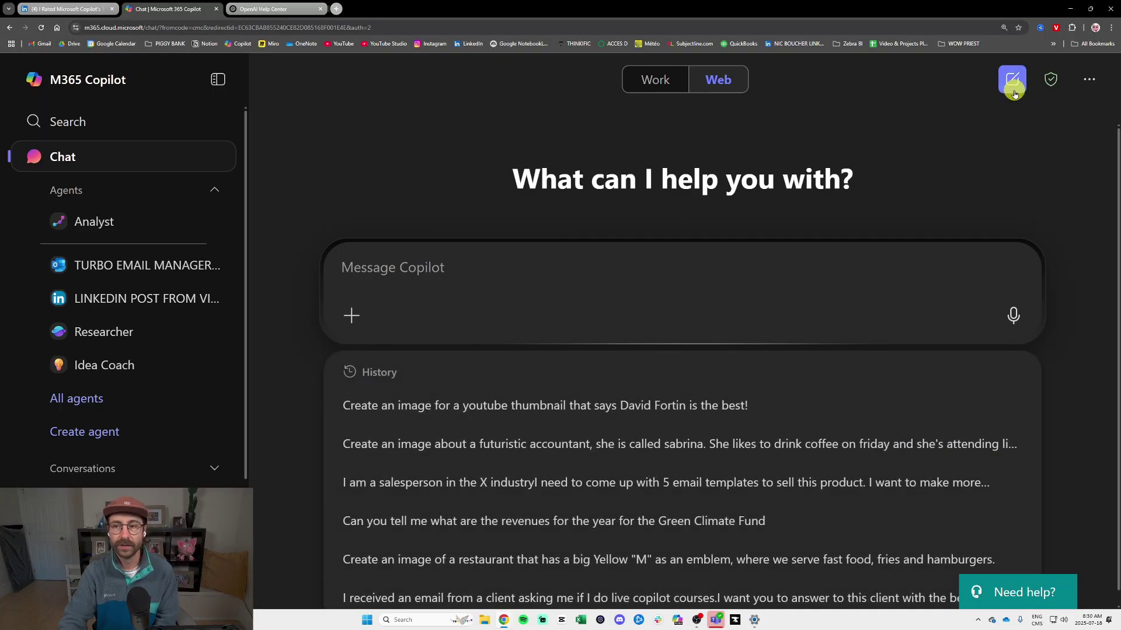
left_click(1014, 92)
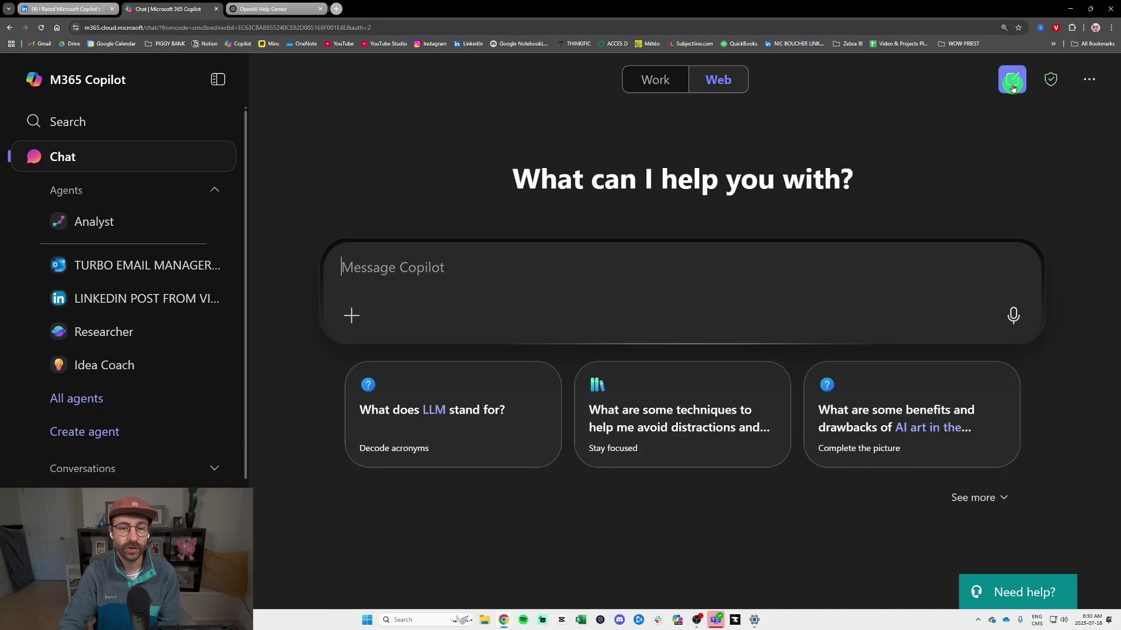
Step: Write "Can you write a linkedin post about the best microsoft copilot tips:" and "1) You can analyze a PDF with the free version of copilot"
left_click(543, 267)
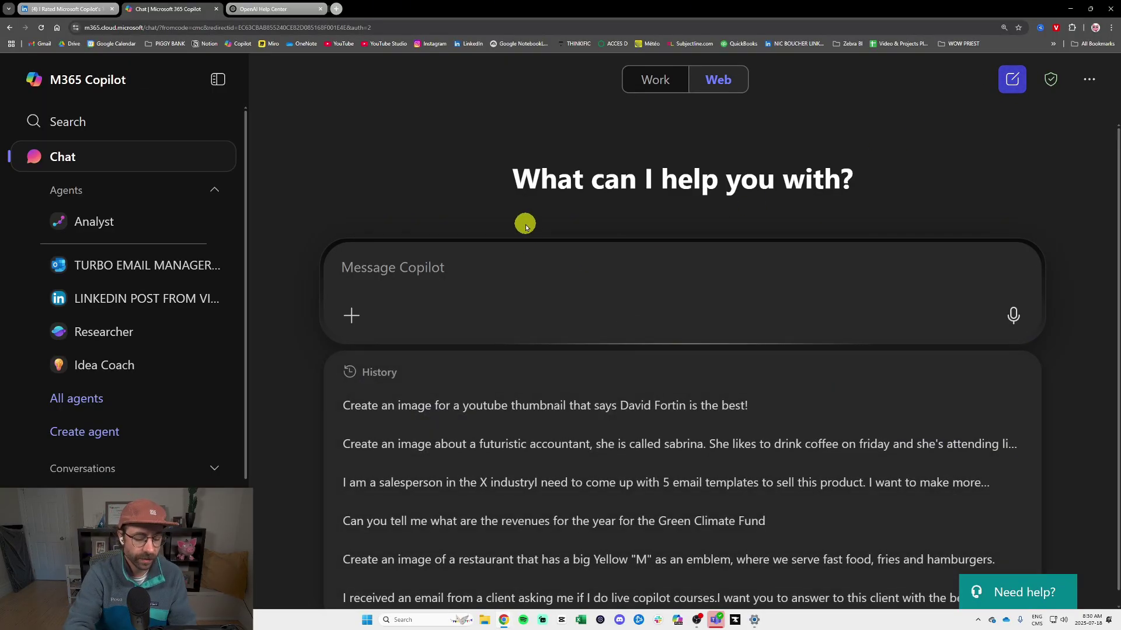
type("Can you write a linkedin post about the best microsoft copilot tips;")
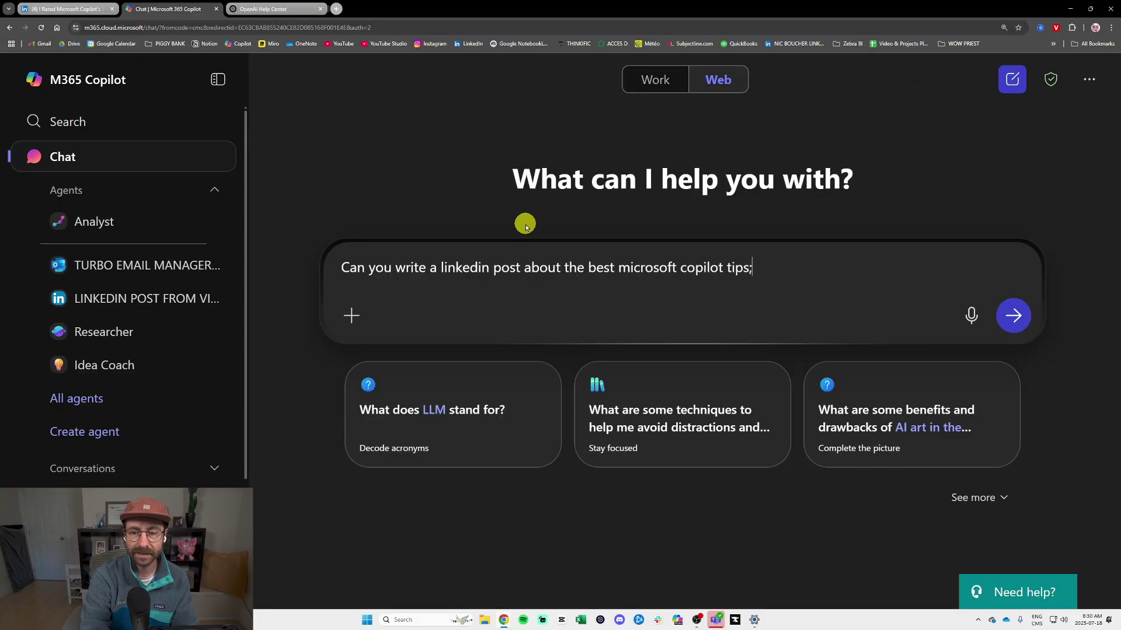
key("BackSpace")
type(":")
key("shift+Return")
type("1) The")
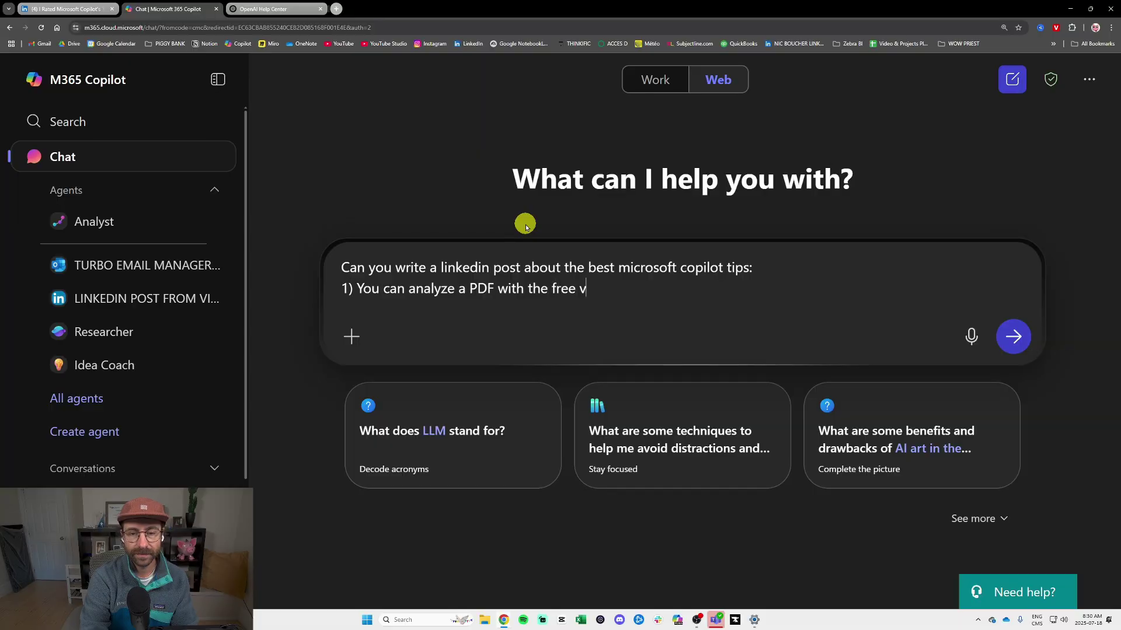
Step: Add the lines "2) You can compare two pdfs with Copilot" and "3) You can analyze excel spreadsheets." and send the prompt
key("shift+Return")
type("2)")
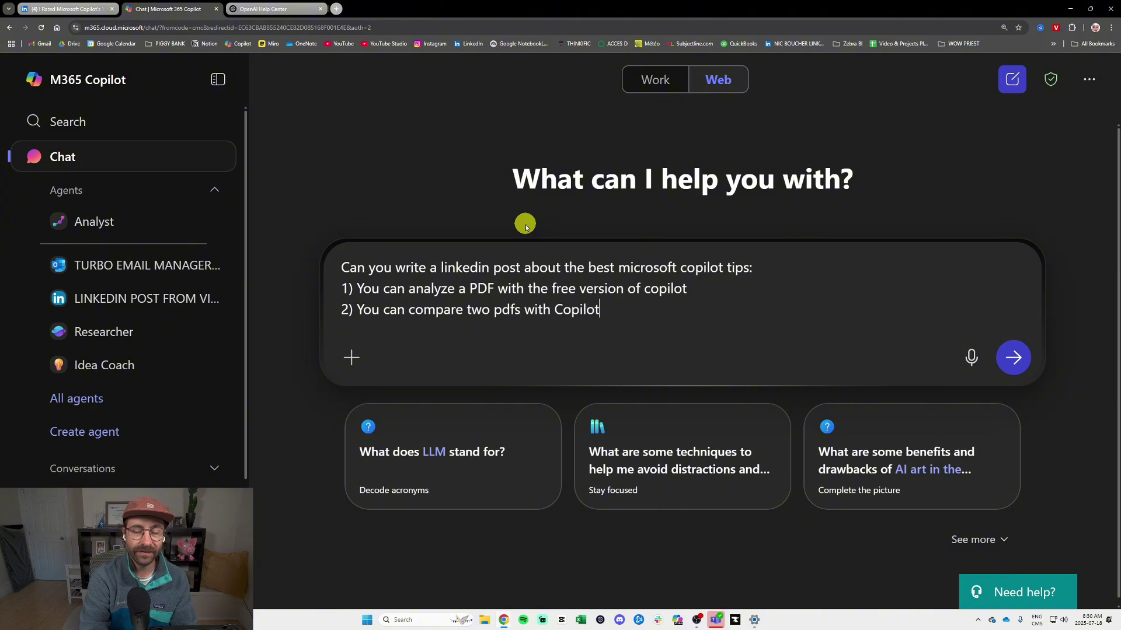
key("shift+Return")
type("3)")
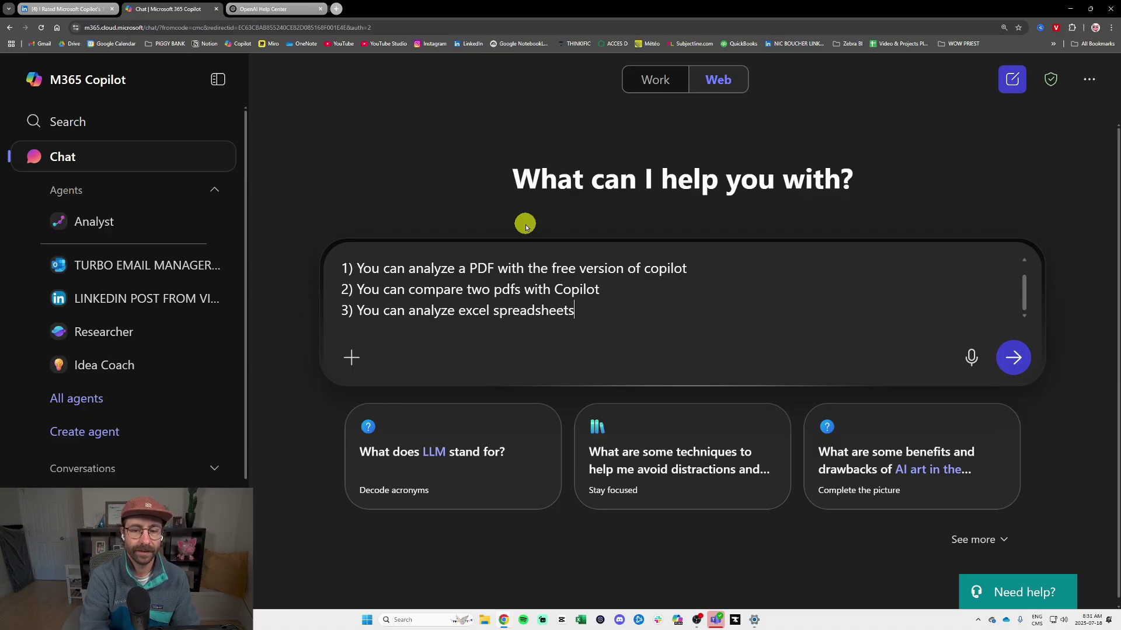
key("Return")
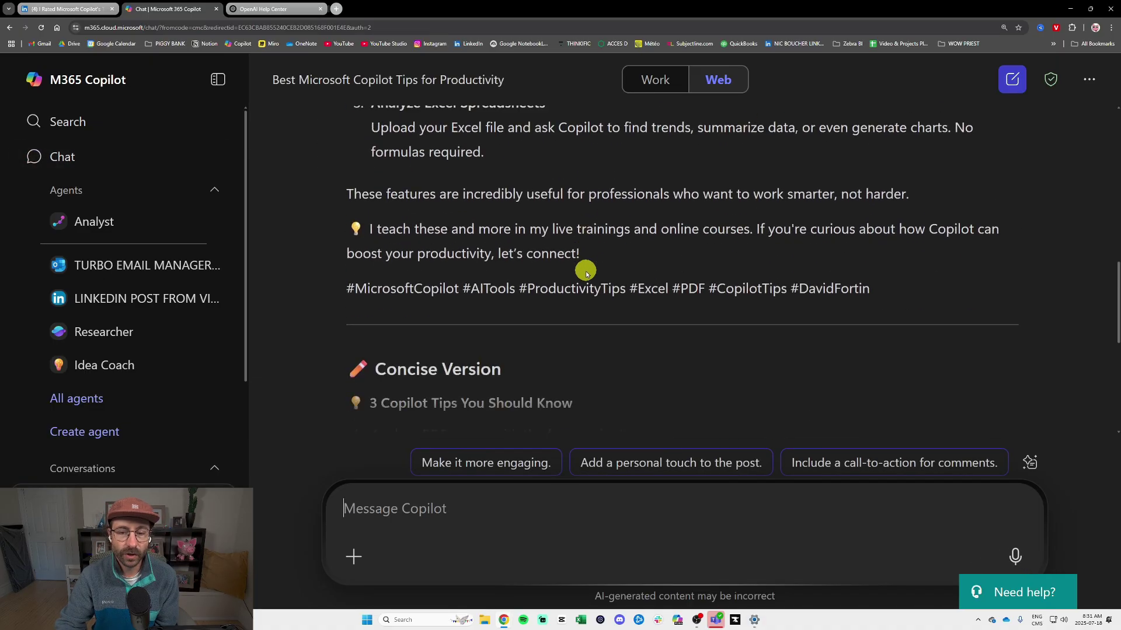
Step: Examine the response, highlighting the headings of the professional and the concise post versions
scroll(588, 265, "up", 6)
left_click_drag(349, 265, 561, 269)
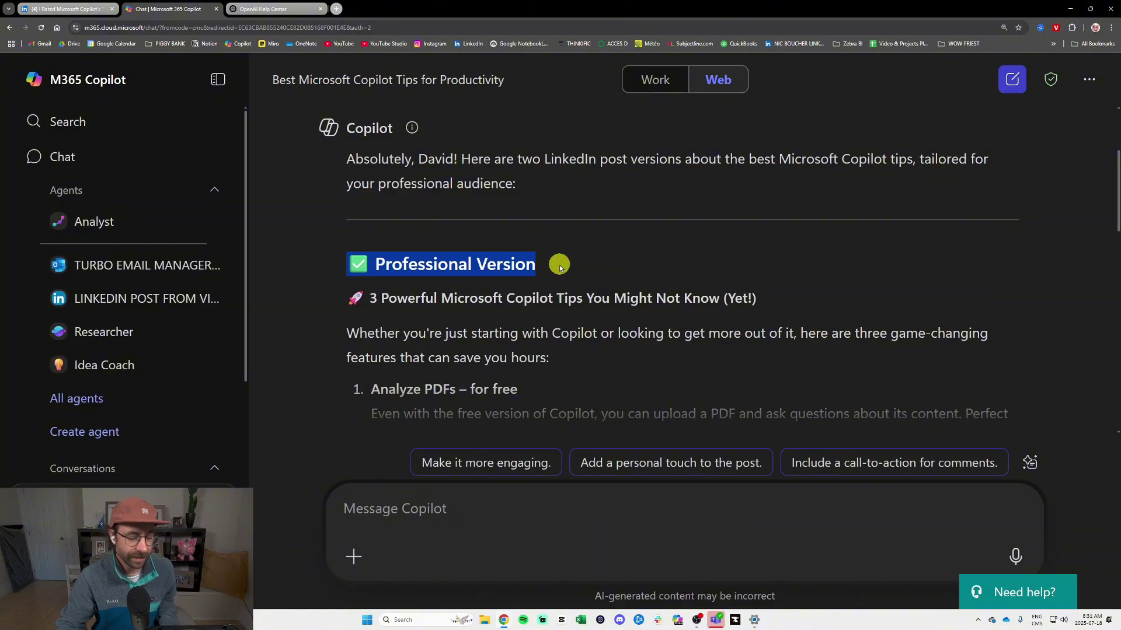
key("ctrl+minus")
key("ctrl+minus")
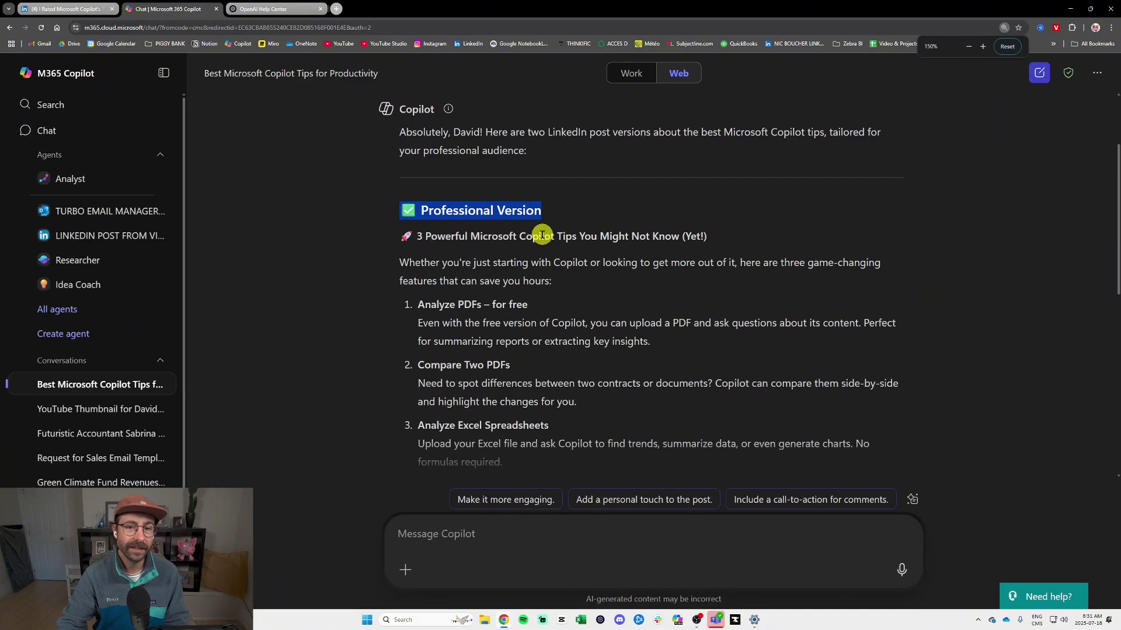
left_click(553, 213)
left_click_drag(552, 213, 396, 209)
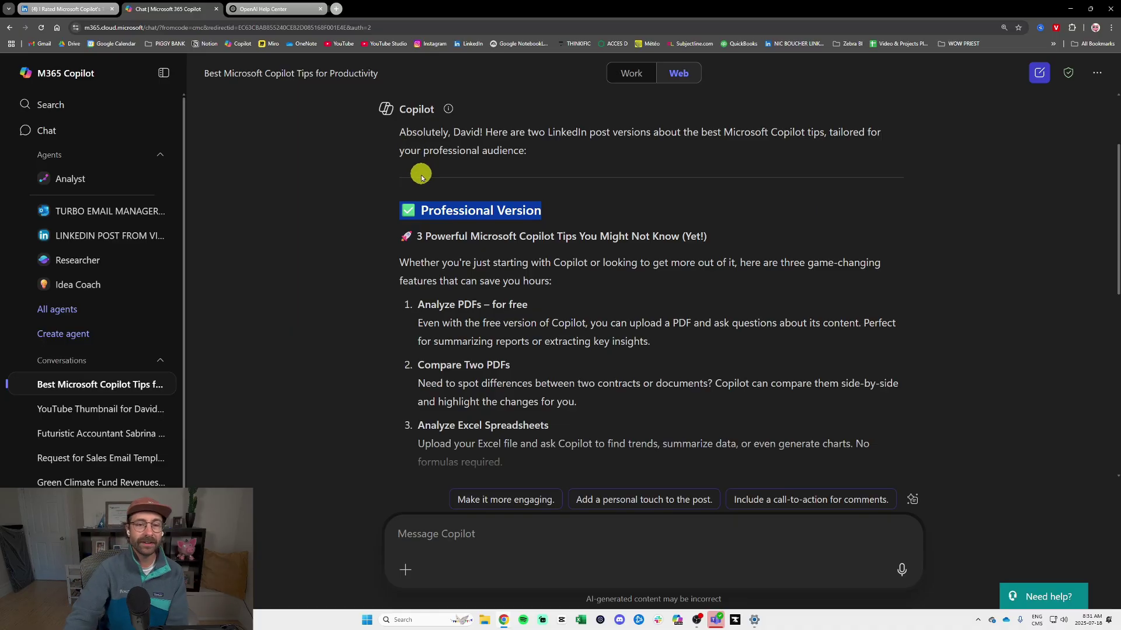
left_click_drag(390, 212, 563, 225)
scroll(562, 214, "down", 8)
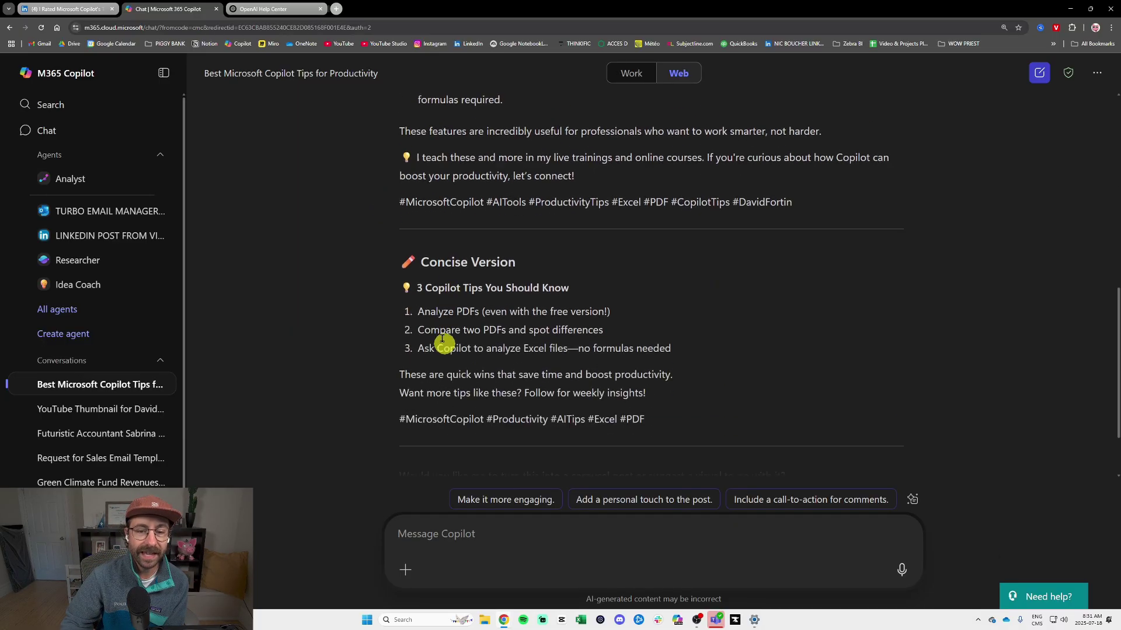
left_click_drag(397, 231, 552, 240)
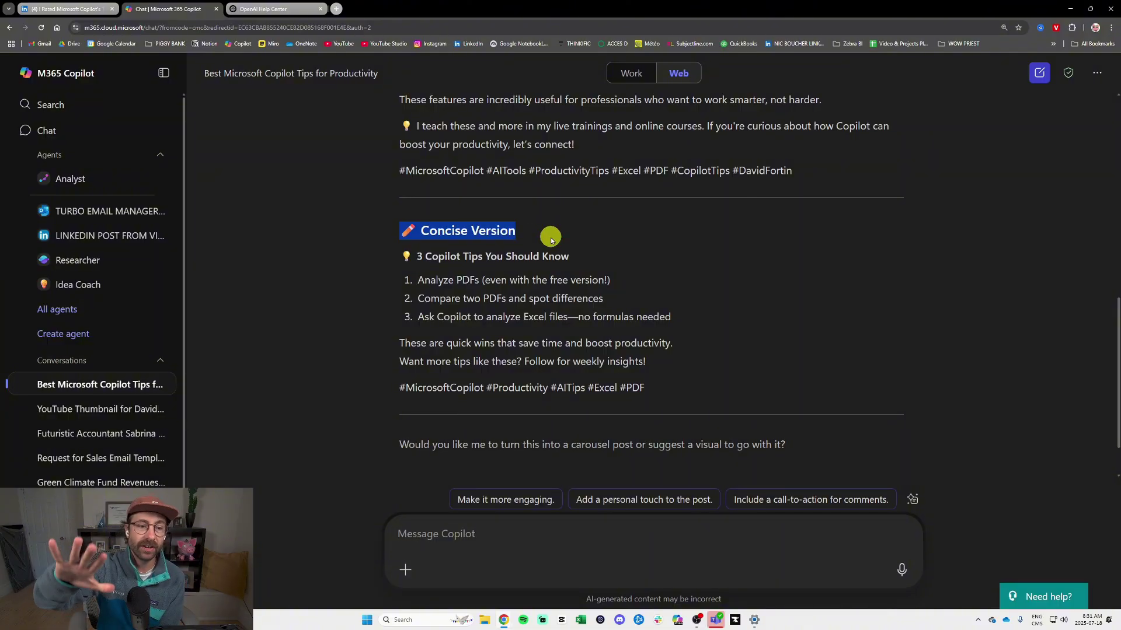
Step: Reopen the saved custom instructions, highlight the paragraph requesting two clearly identified LinkedIn post versions, and close the settings
left_click(1102, 74)
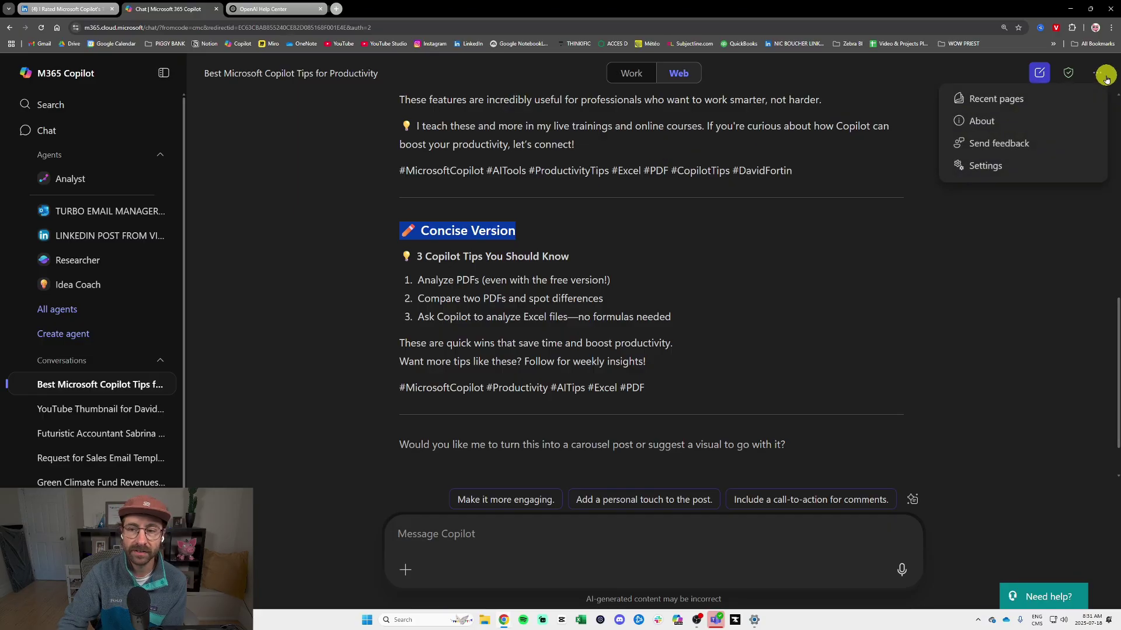
left_click(999, 168)
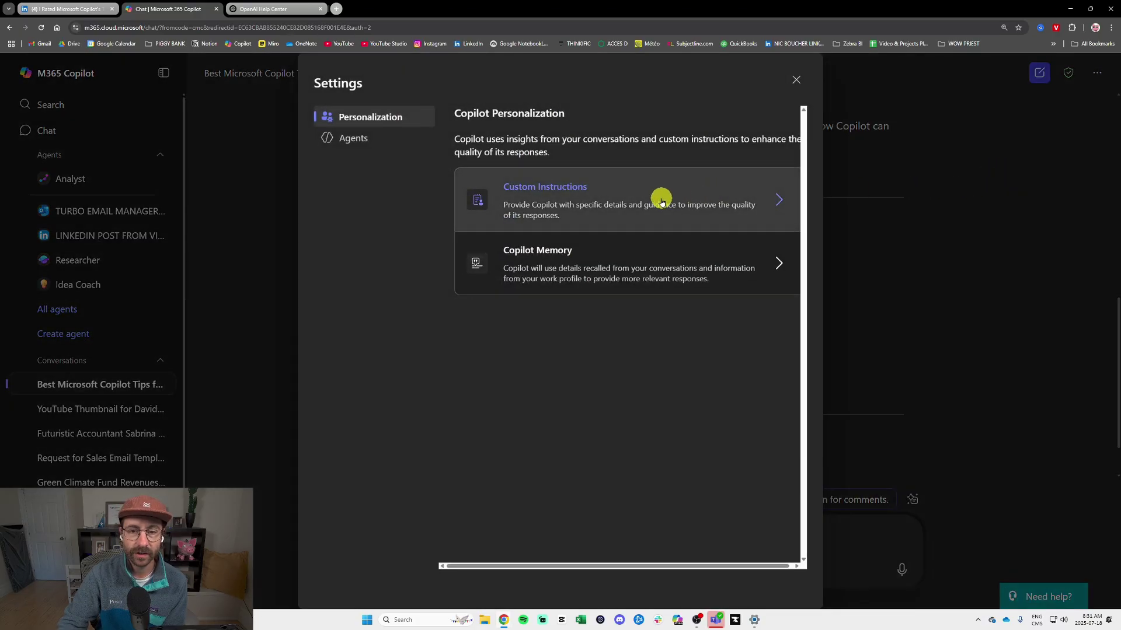
left_click(661, 203)
scroll(593, 235, "down", 2)
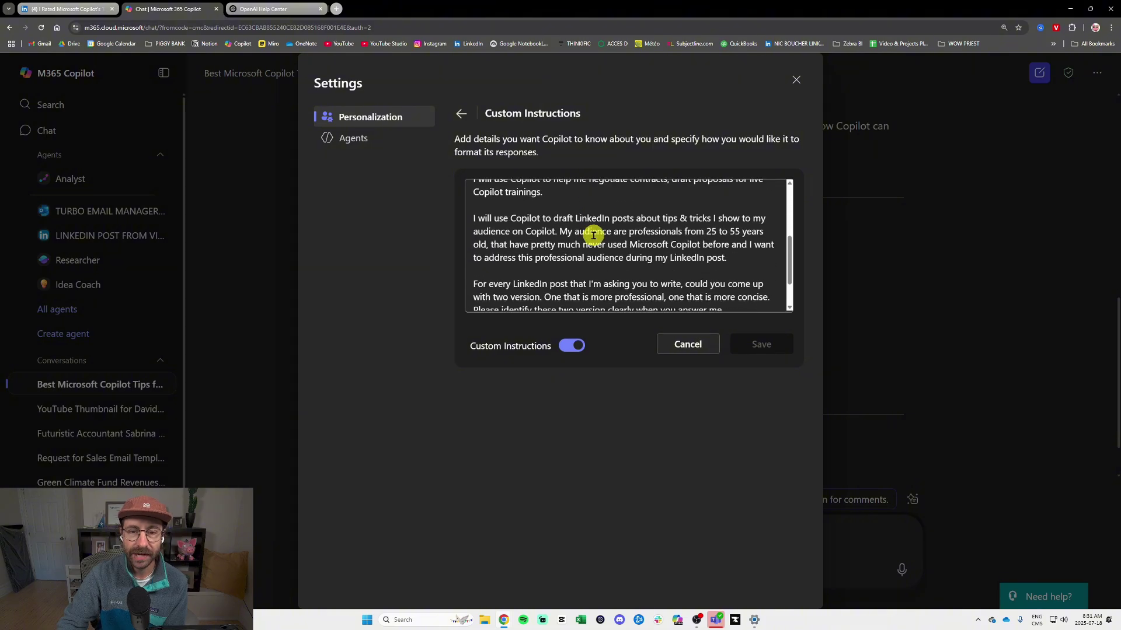
scroll(593, 233, "down", 1)
left_click_drag(472, 236, 743, 258)
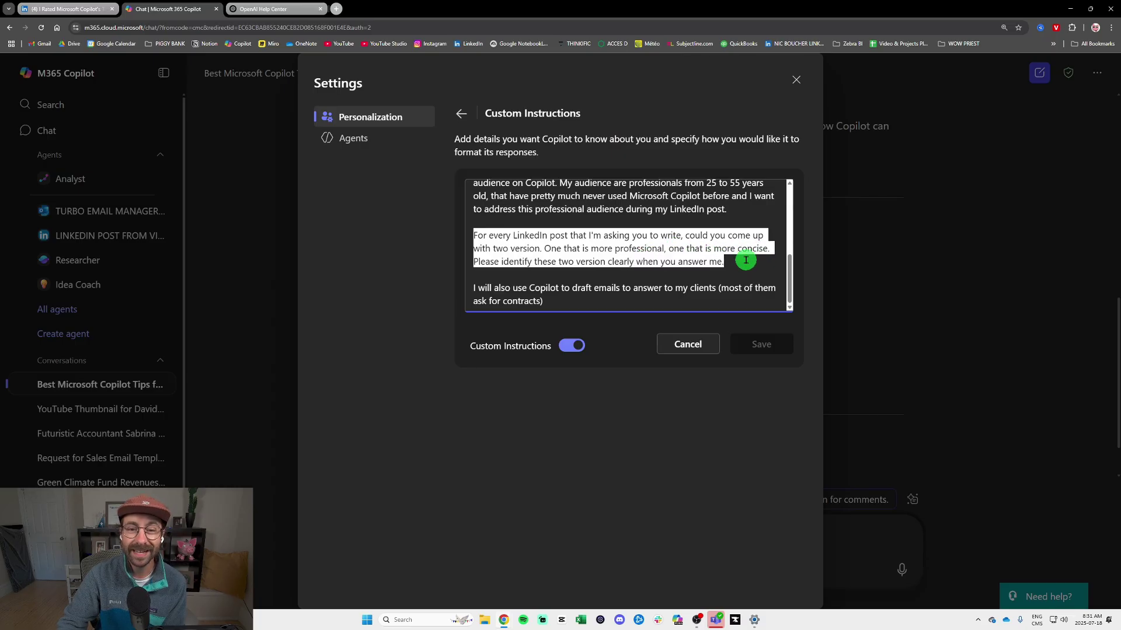
left_click(746, 257)
left_click(462, 264, "shift")
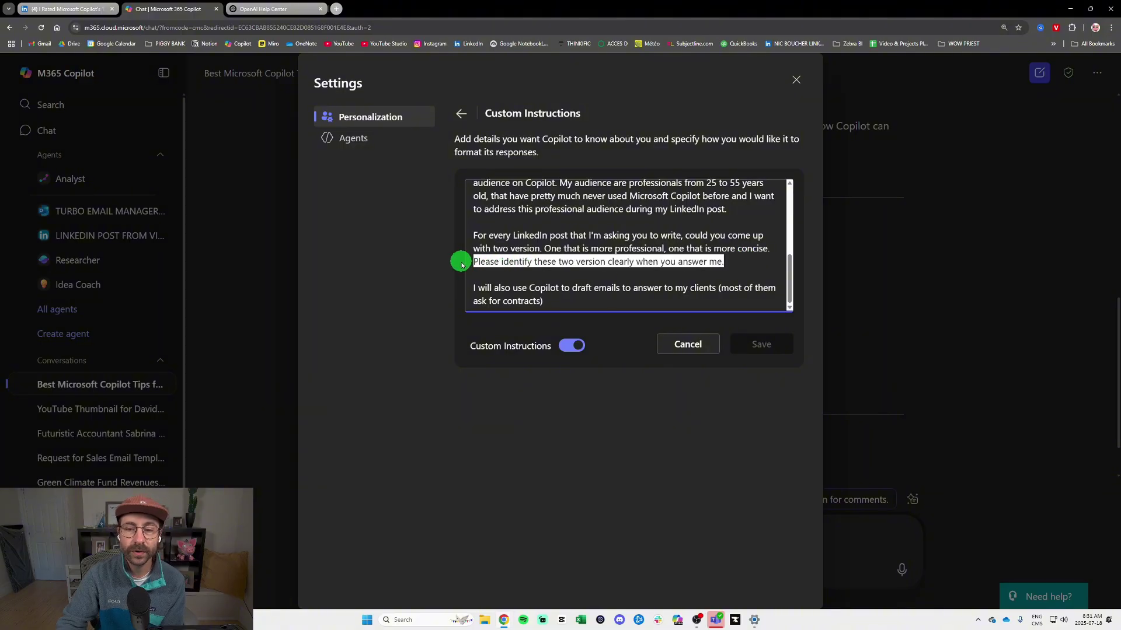
left_click(795, 80)
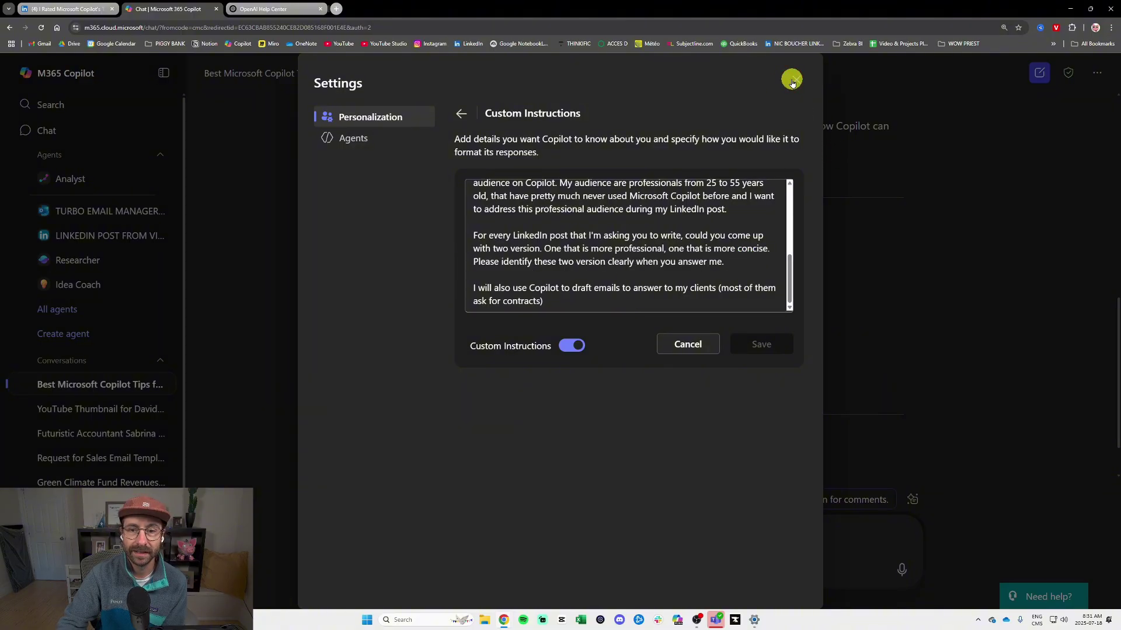
Step: Compare the words "linkedin post" in the prompt with the post versions in the response, from the professional heading down to the concise one
scroll(562, 221, "up", 3)
scroll(561, 220, "up", 5)
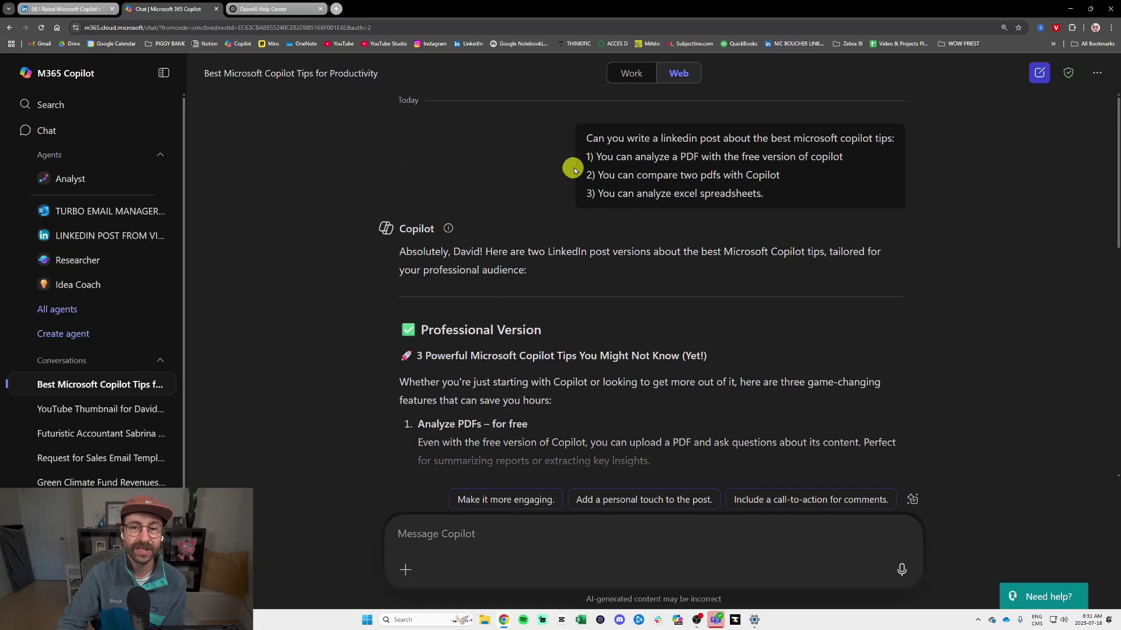
left_click_drag(659, 136, 721, 140)
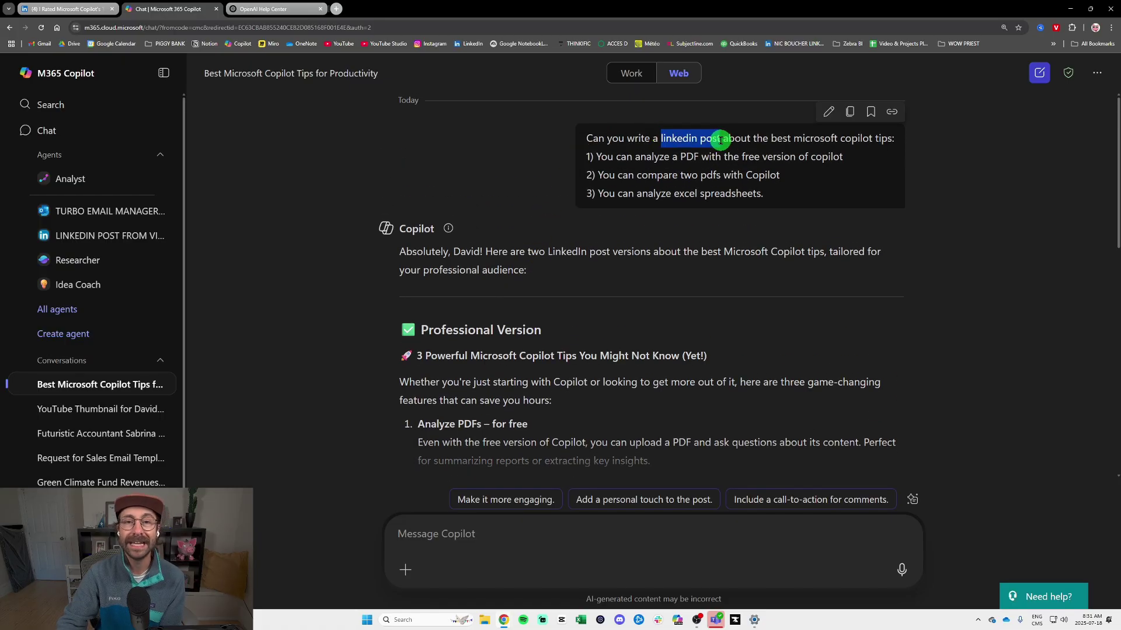
scroll(721, 140, "down", 3)
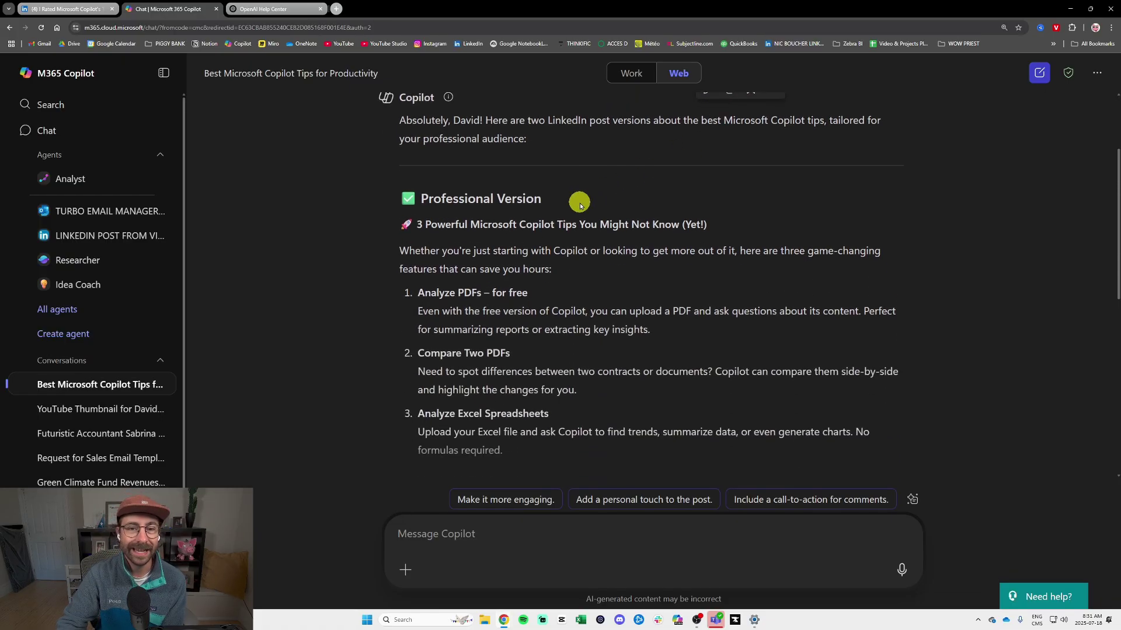
left_click_drag(542, 199, 404, 198)
scroll(357, 210, "down", 5)
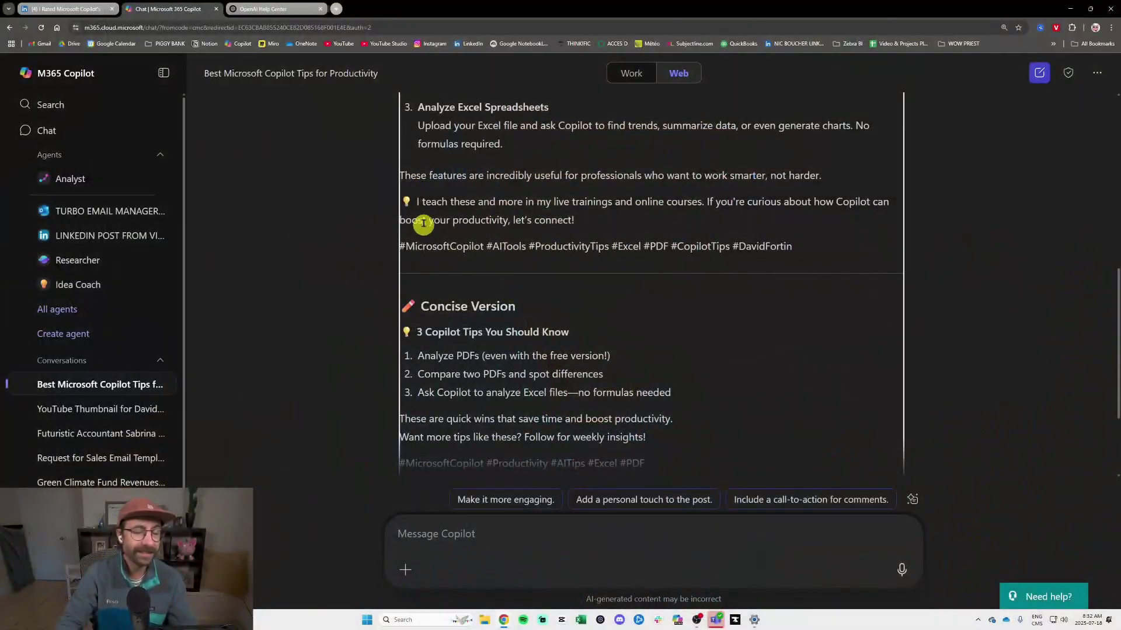
scroll(408, 210, "up", 5)
Step: Start a new chat and send "Could you draft a proposal for a client and give them my authority factors."
left_click(1039, 73)
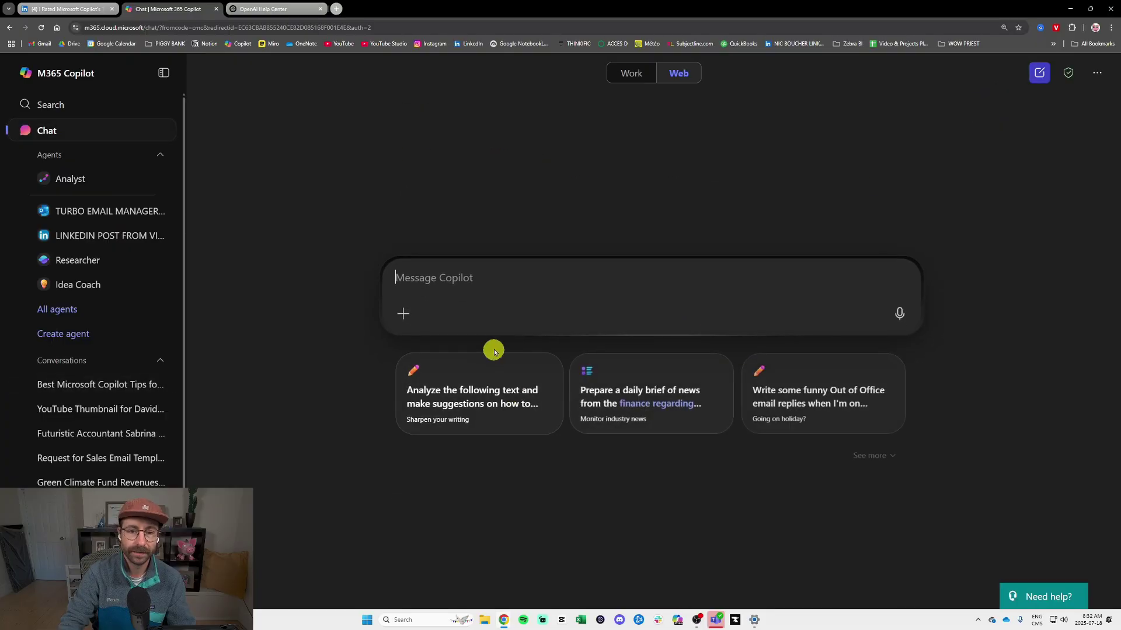
left_click(470, 284)
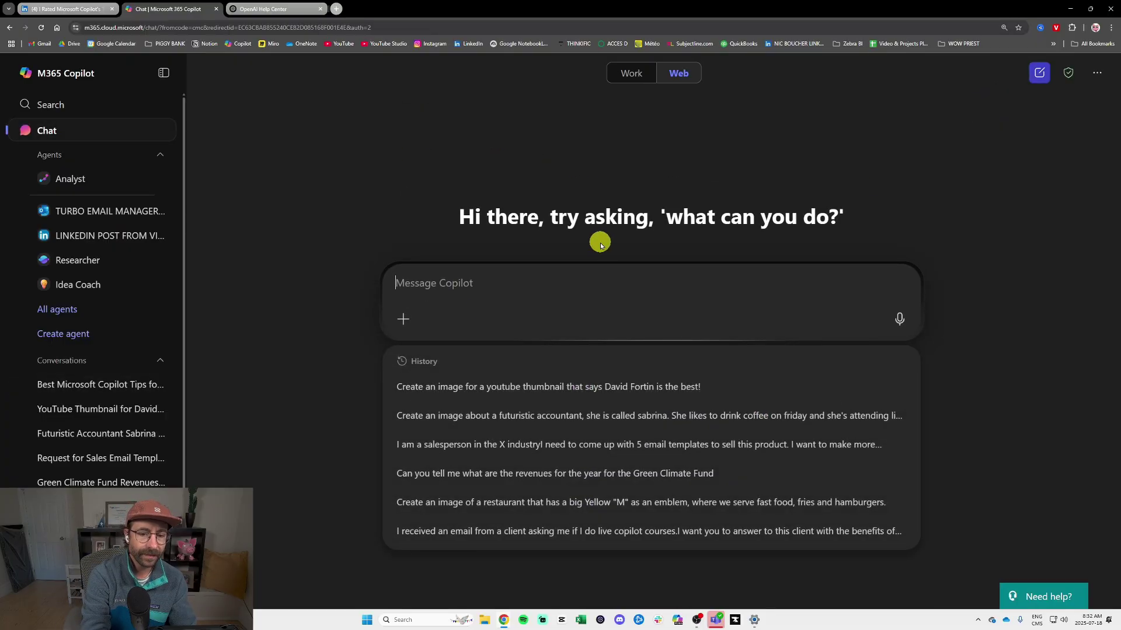
type("Could you draft a proposal for a client and give them my authority factors.")
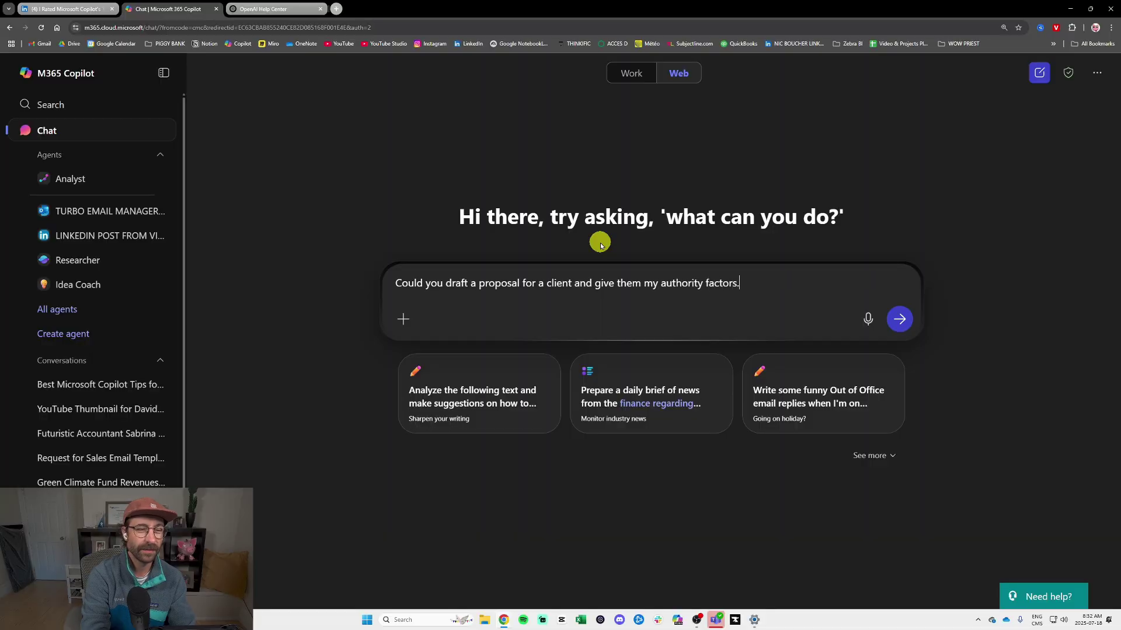
key("Return")
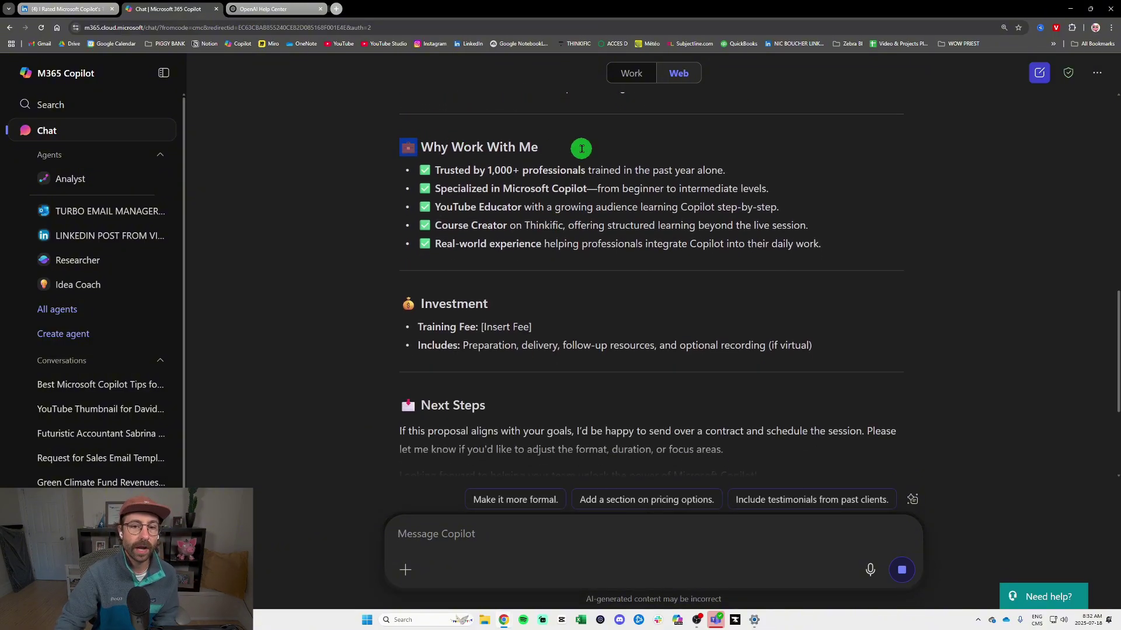
Step: Examine the authority factors in the proposal's "Why Work With Me" section, highlighting the individual bullet points
left_click_drag(562, 156, 432, 148)
left_click_drag(441, 169, 721, 170)
left_click(601, 175)
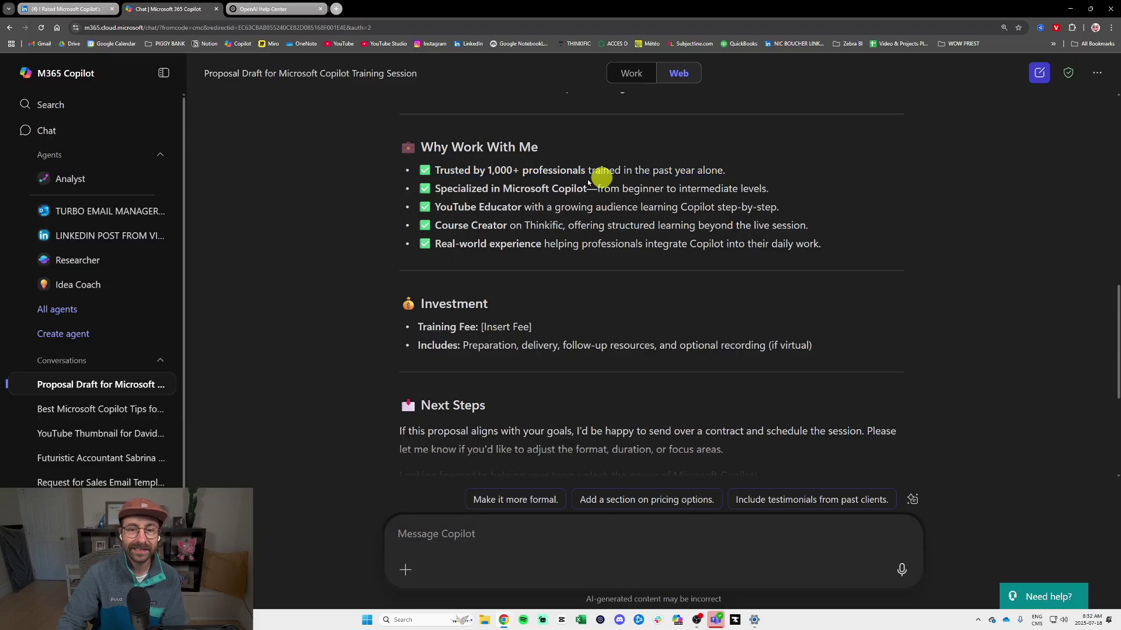
left_click_drag(426, 183, 708, 230)
left_click(451, 203)
left_click_drag(452, 203, 518, 216)
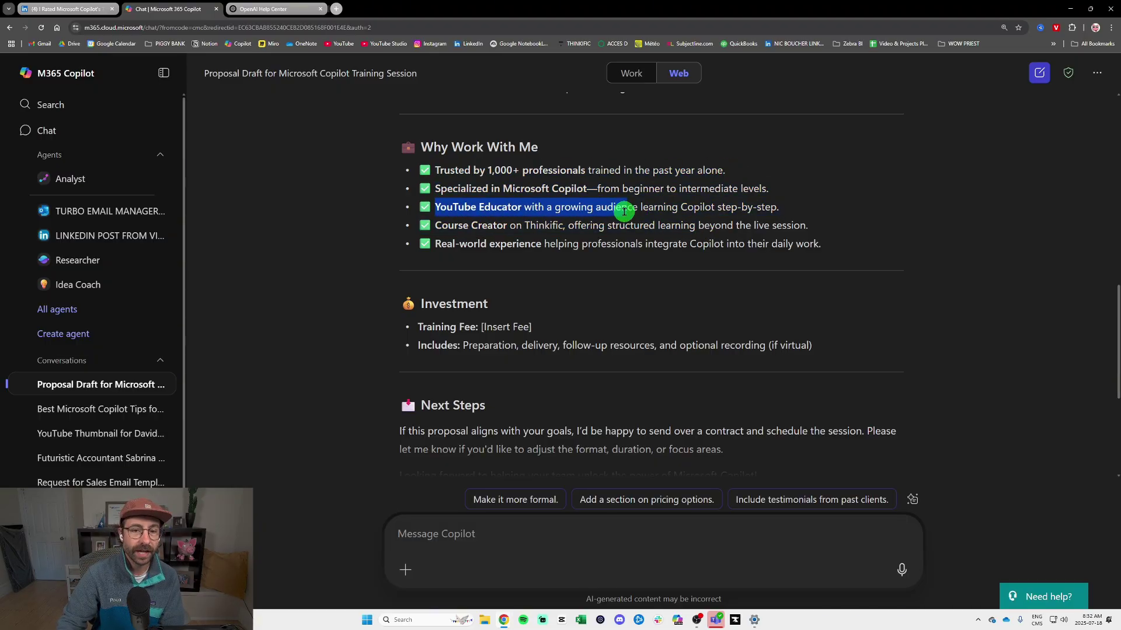
left_click_drag(436, 225, 583, 228)
left_click_drag(488, 225, 758, 227)
left_click(612, 223)
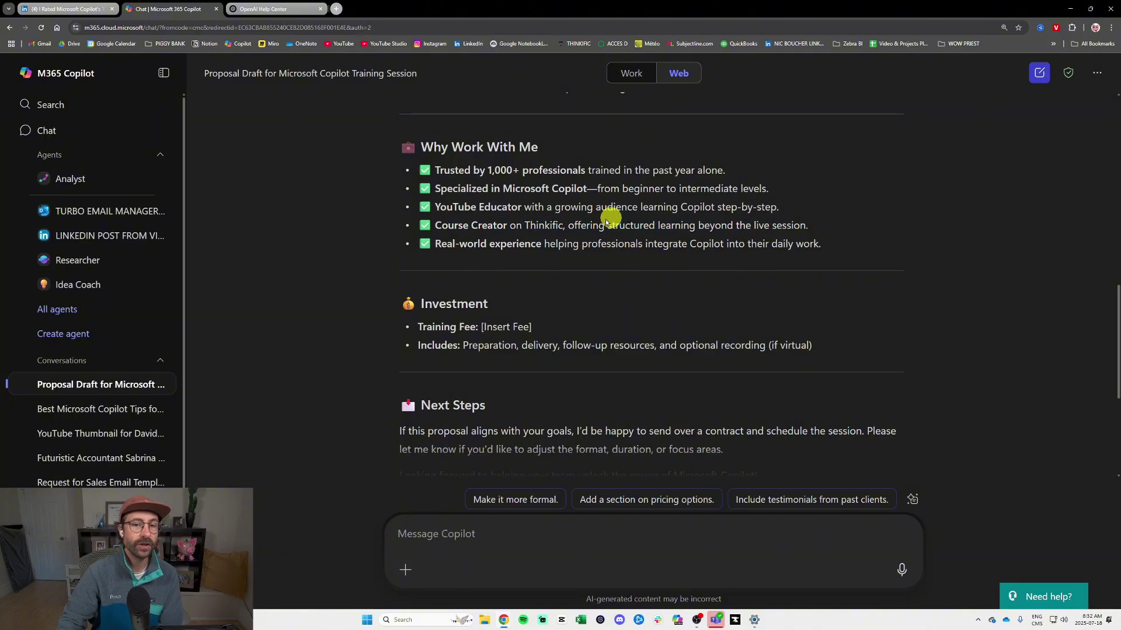
left_click_drag(524, 226, 561, 227)
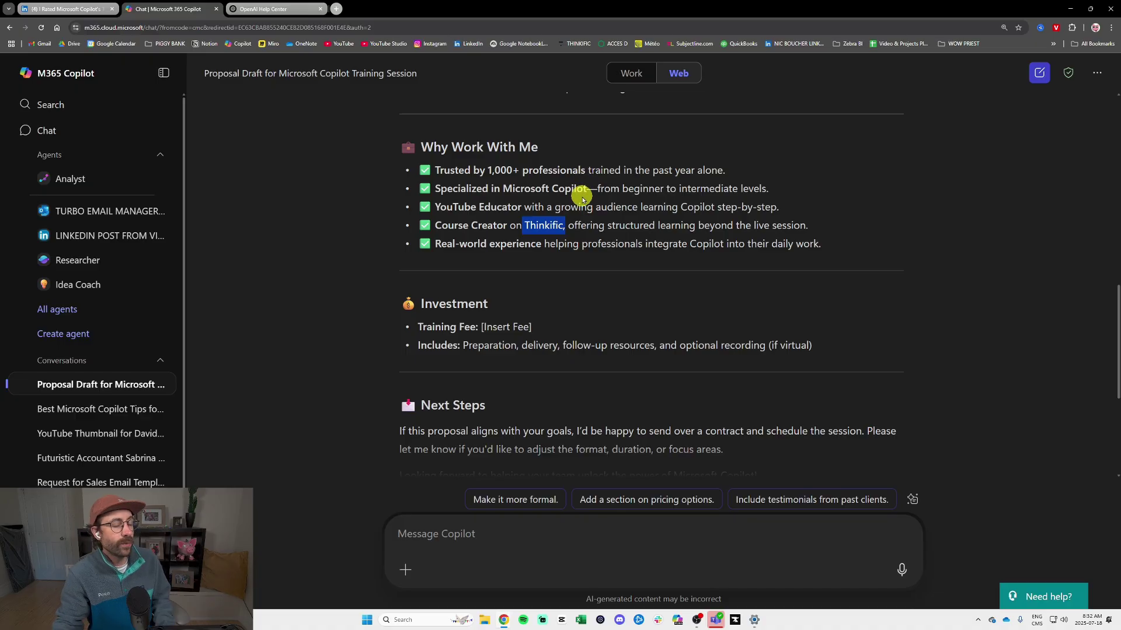
key("ctrl+plus")
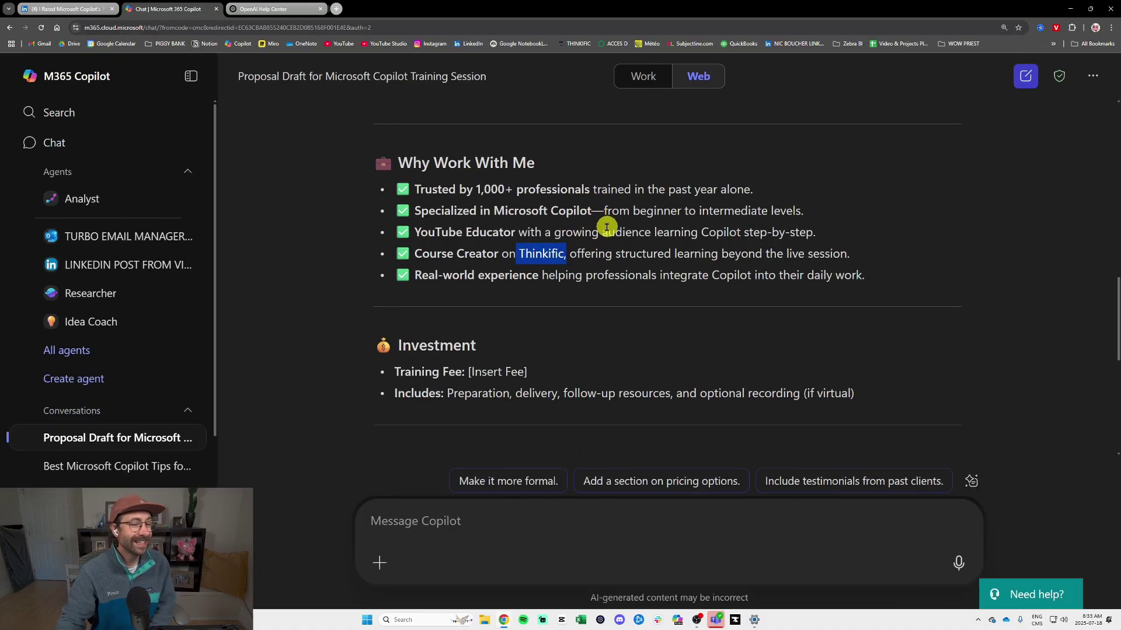
Step: Open the Copilot Memory personalization settings and highlight the description of how responses become personalized
left_click(1094, 78)
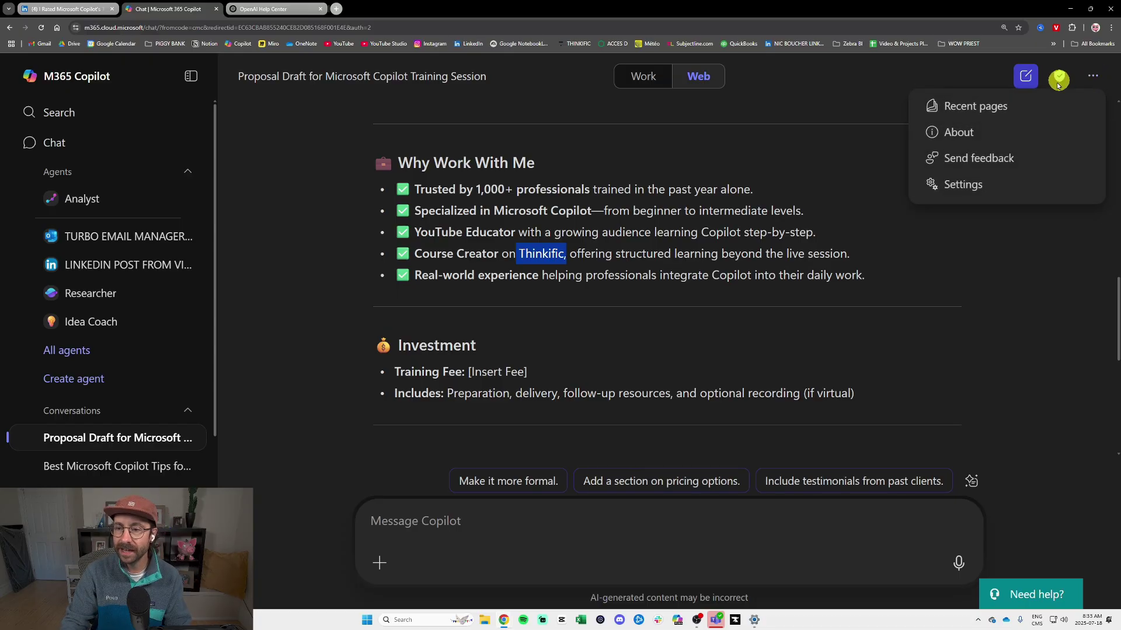
left_click(974, 186)
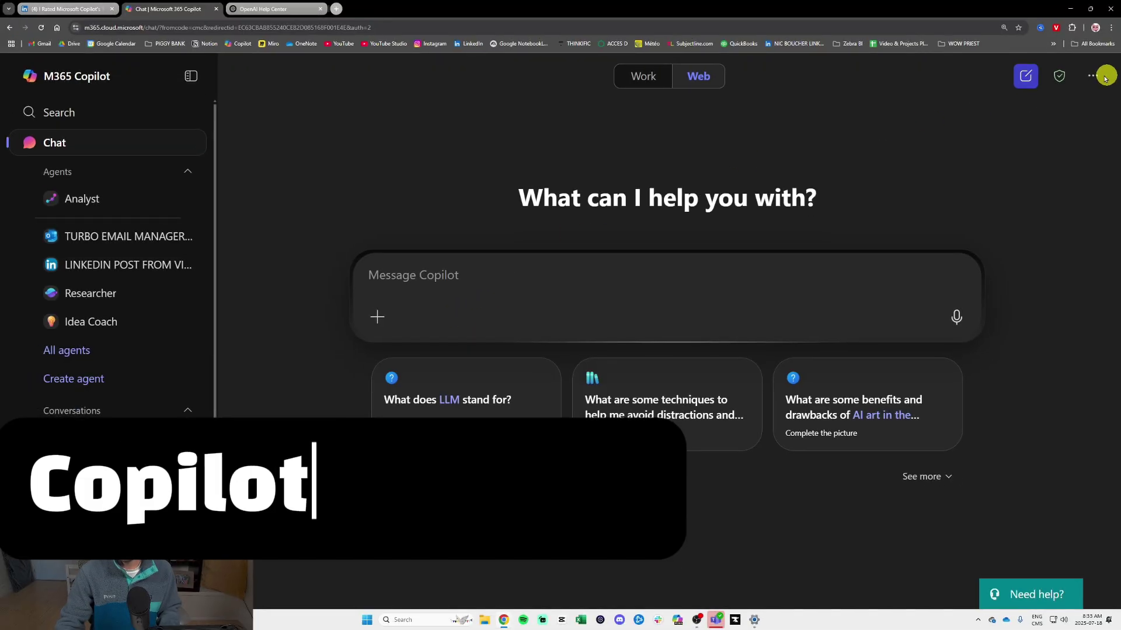
left_click(1094, 80)
left_click(991, 180)
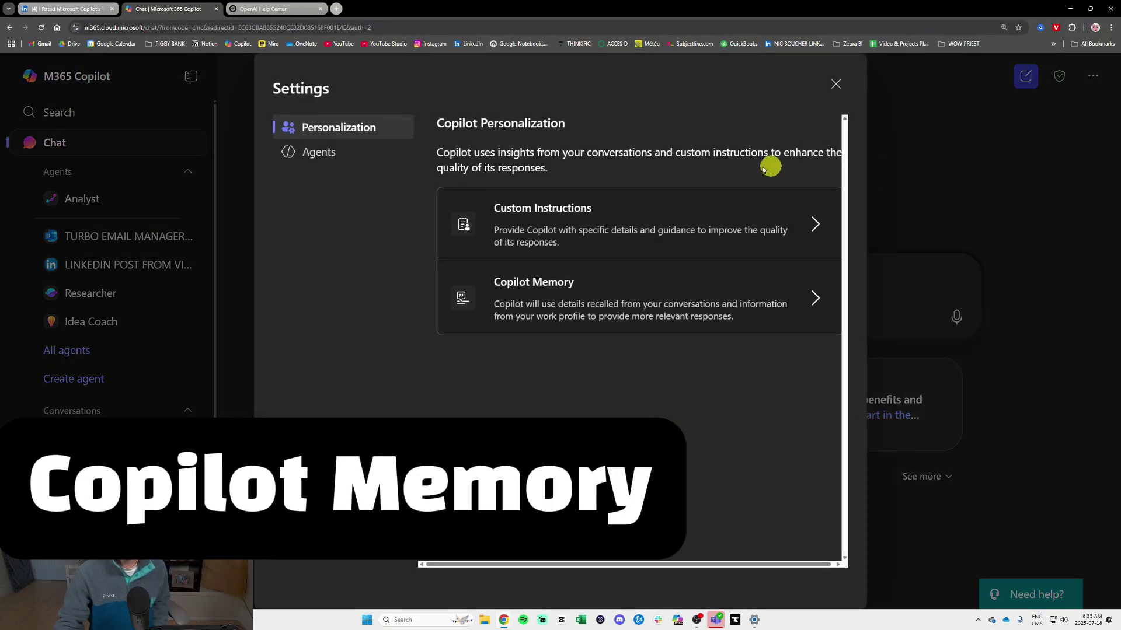
left_click(566, 283)
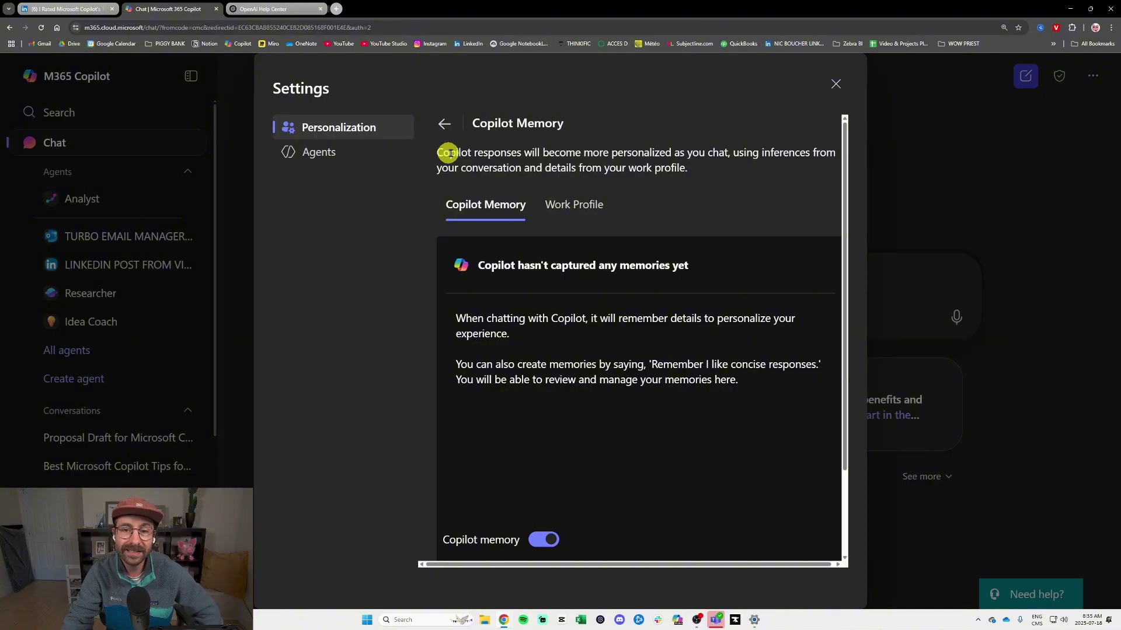
left_click_drag(520, 152, 664, 154)
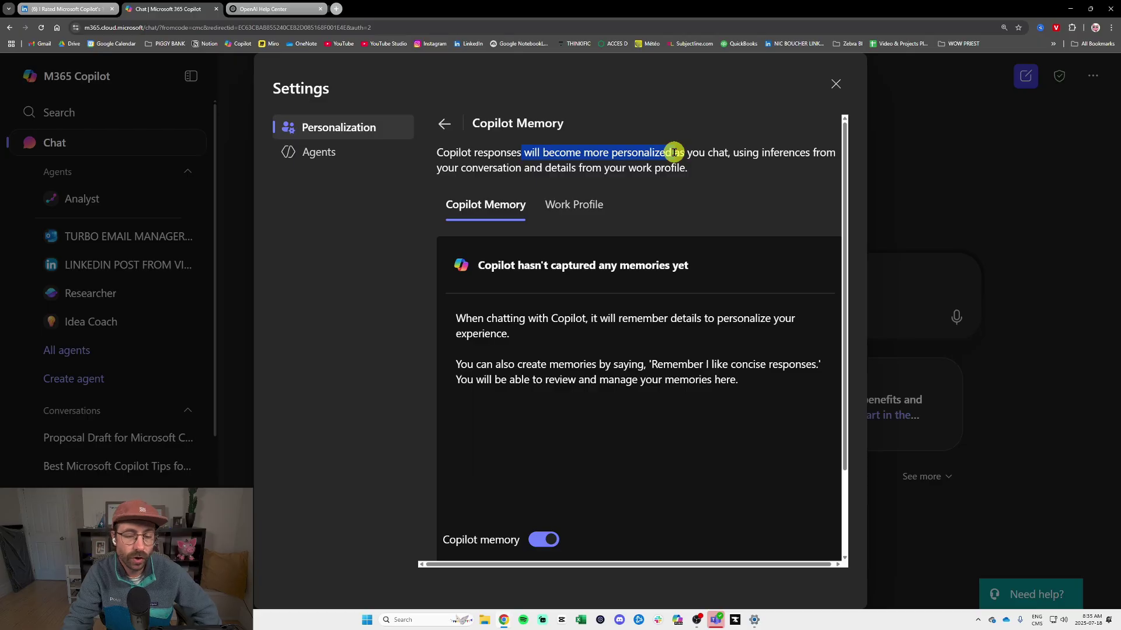
Step: Switch to ChatGPT in a new browser tab and open its saved memories from the personalization settings
left_click(674, 152)
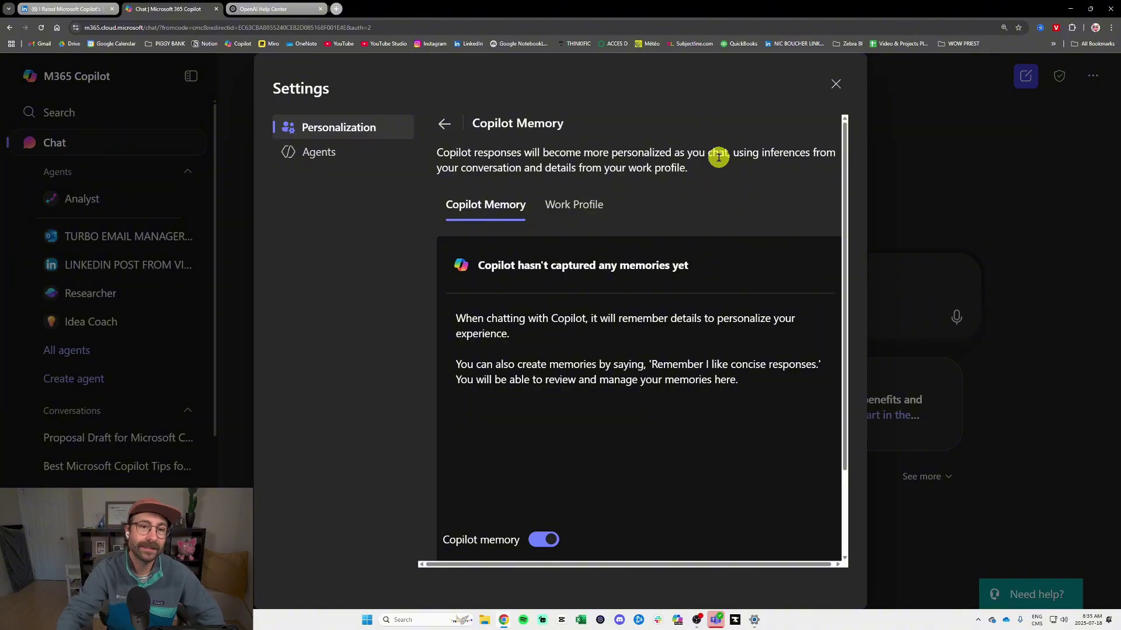
left_click(341, 9)
type("chatgpt")
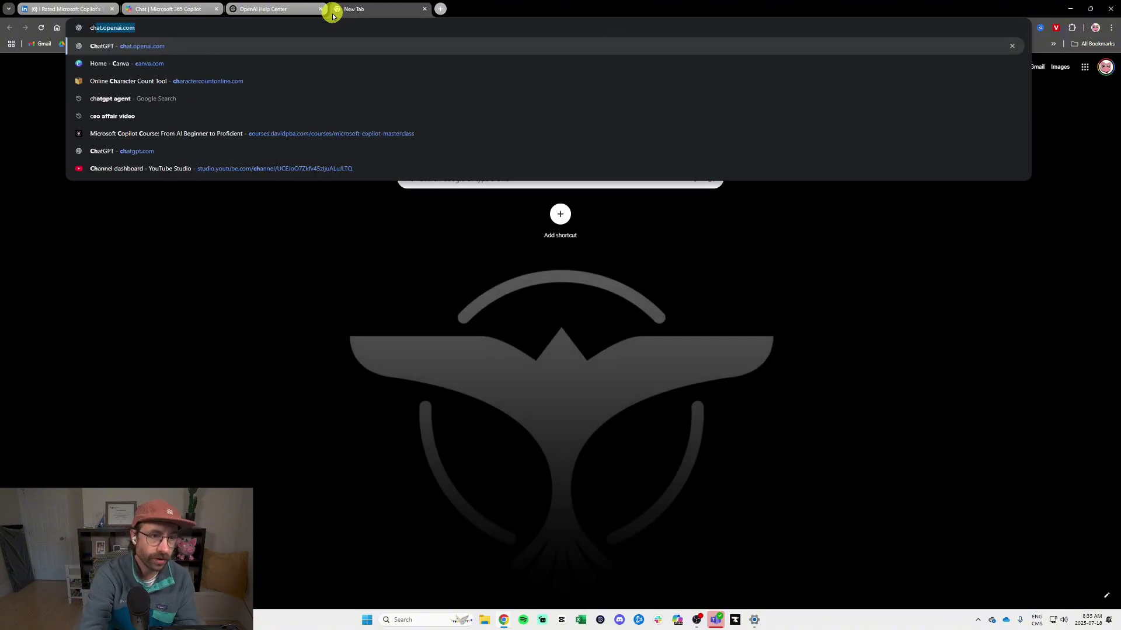
key("Return")
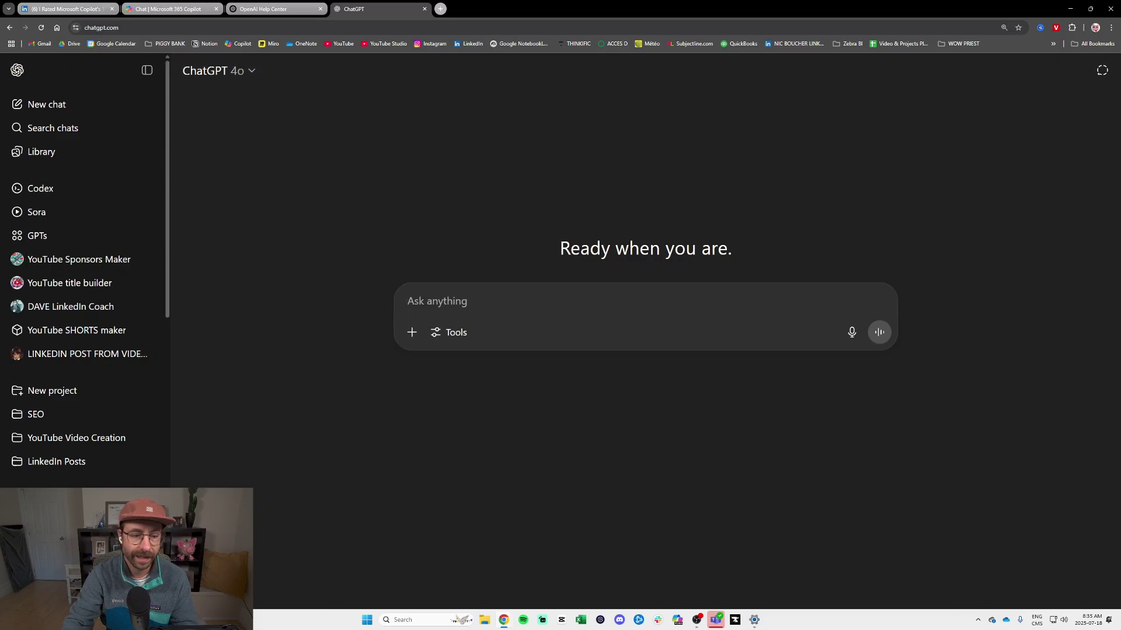
left_click(70, 589)
left_click(58, 503)
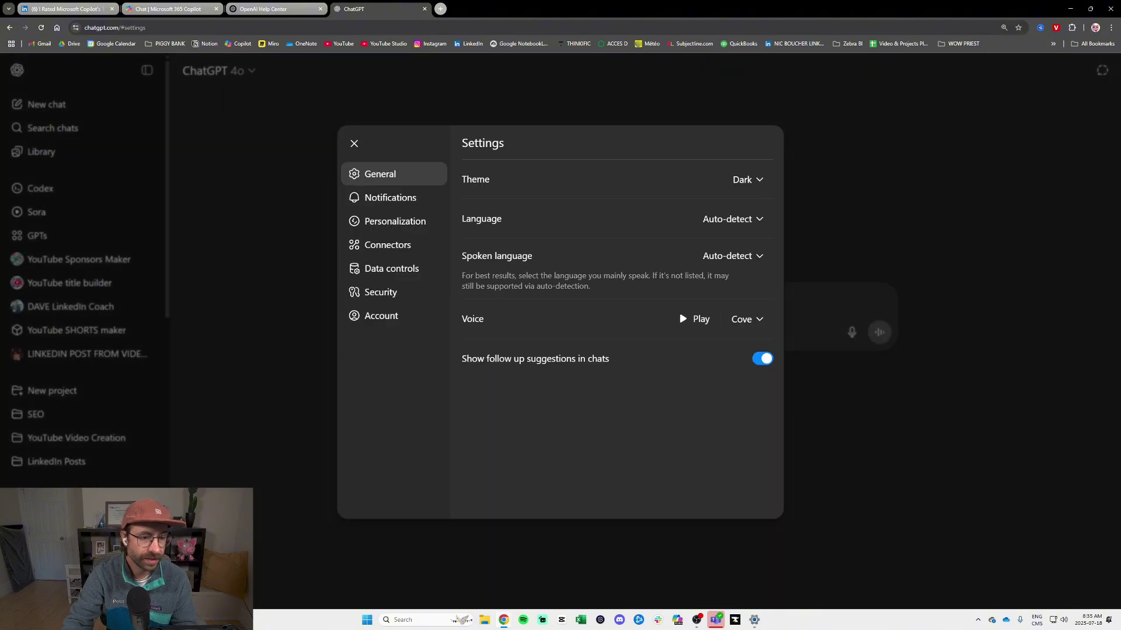
left_click(421, 226)
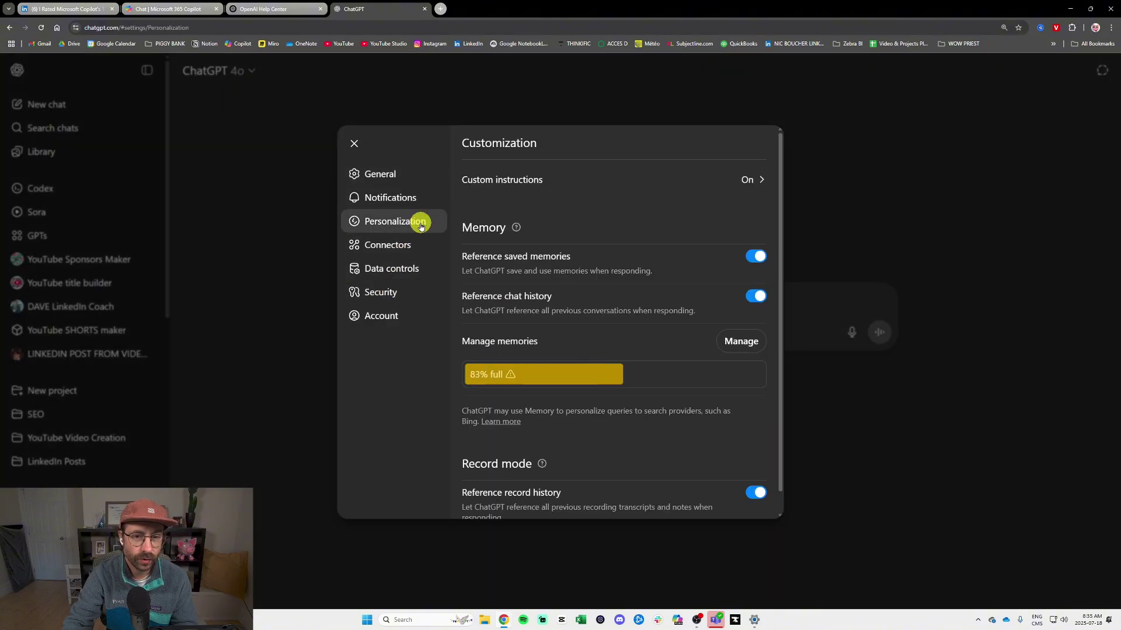
left_click(742, 342)
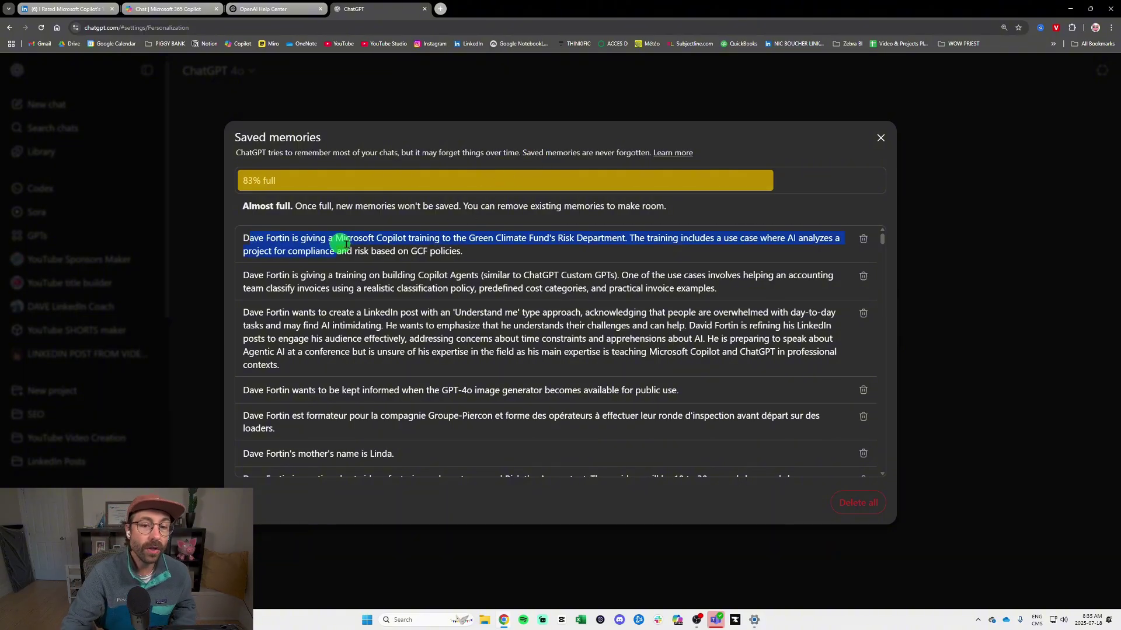
Step: Examine the saved memories in ChatGPT, highlighting the entry about the Microsoft Copilot training for the Green Climate Fund's Risk Department
left_click_drag(346, 244, 513, 438)
left_click(424, 324)
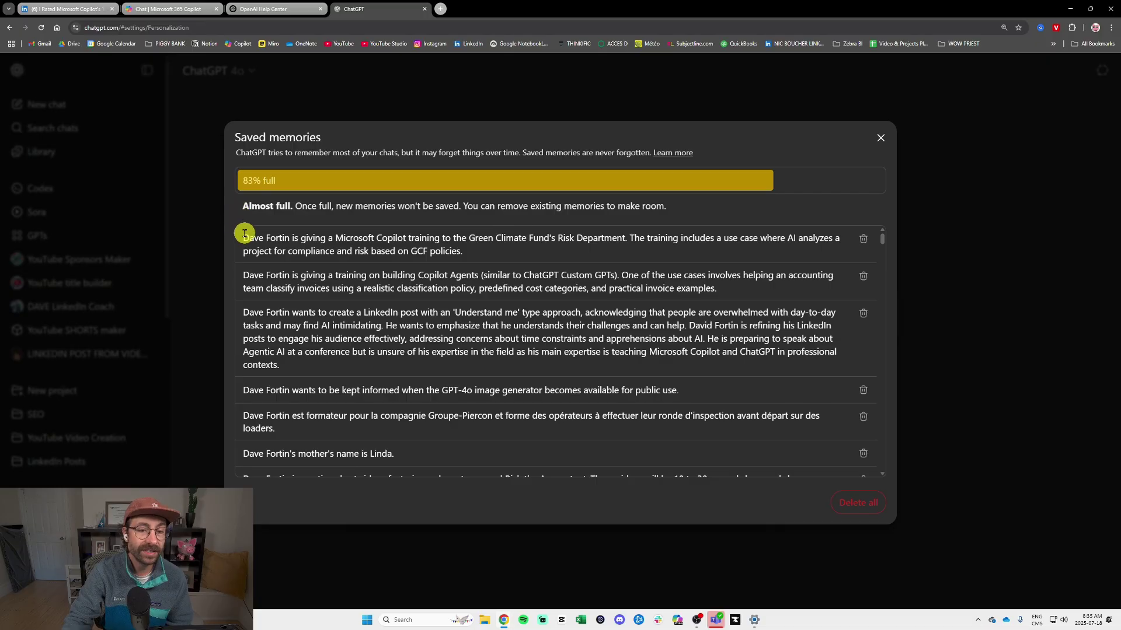
left_click_drag(265, 236, 497, 242)
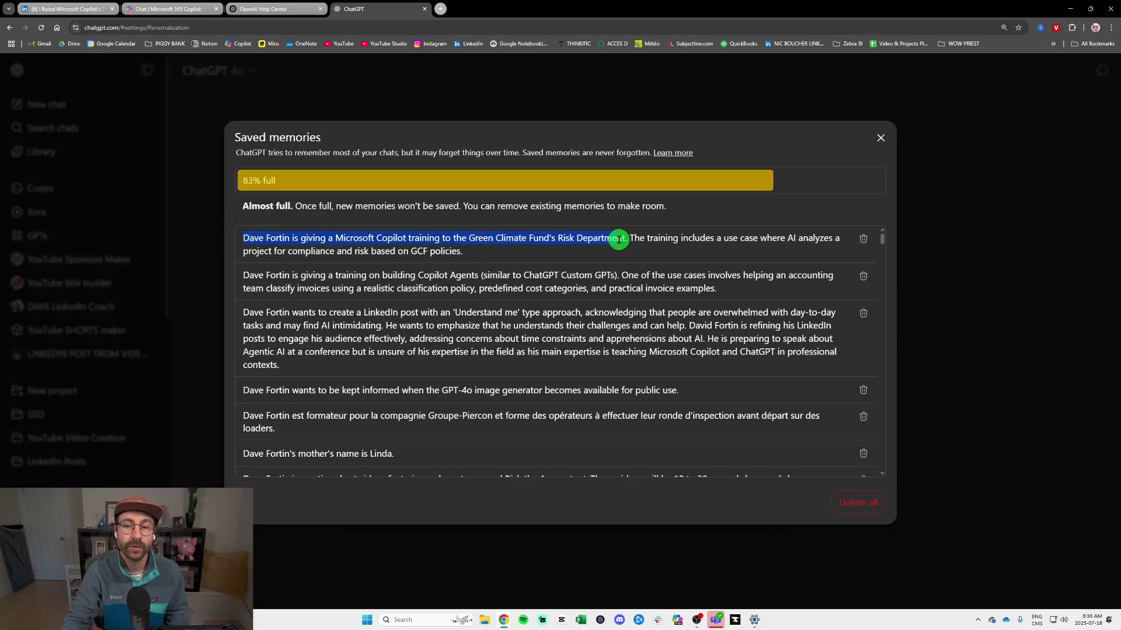
left_click_drag(686, 240, 336, 255)
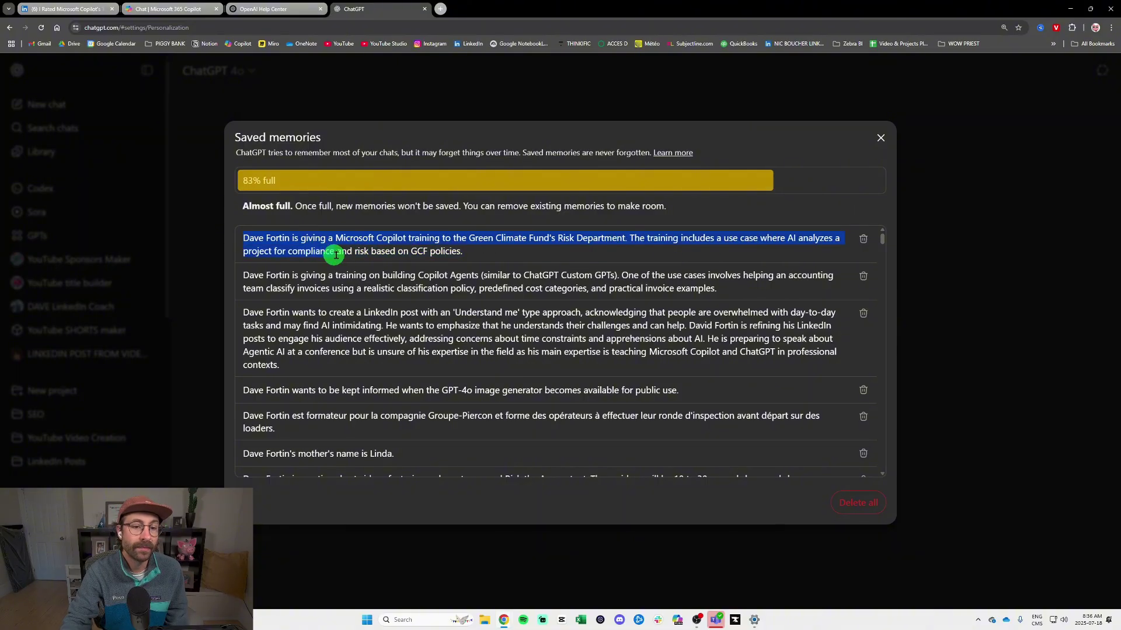
left_click(471, 257)
left_click_drag(392, 251, 458, 251)
left_click(459, 252)
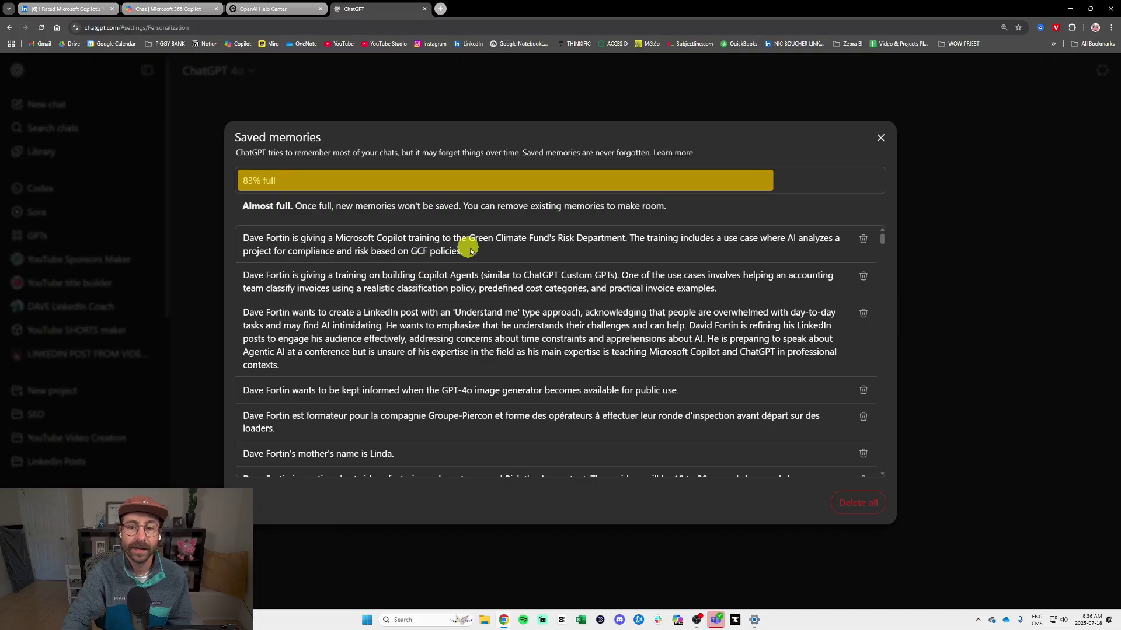
Step: Delete the saved memories about the Green Climate Fund training and the mother's name
left_click(865, 241)
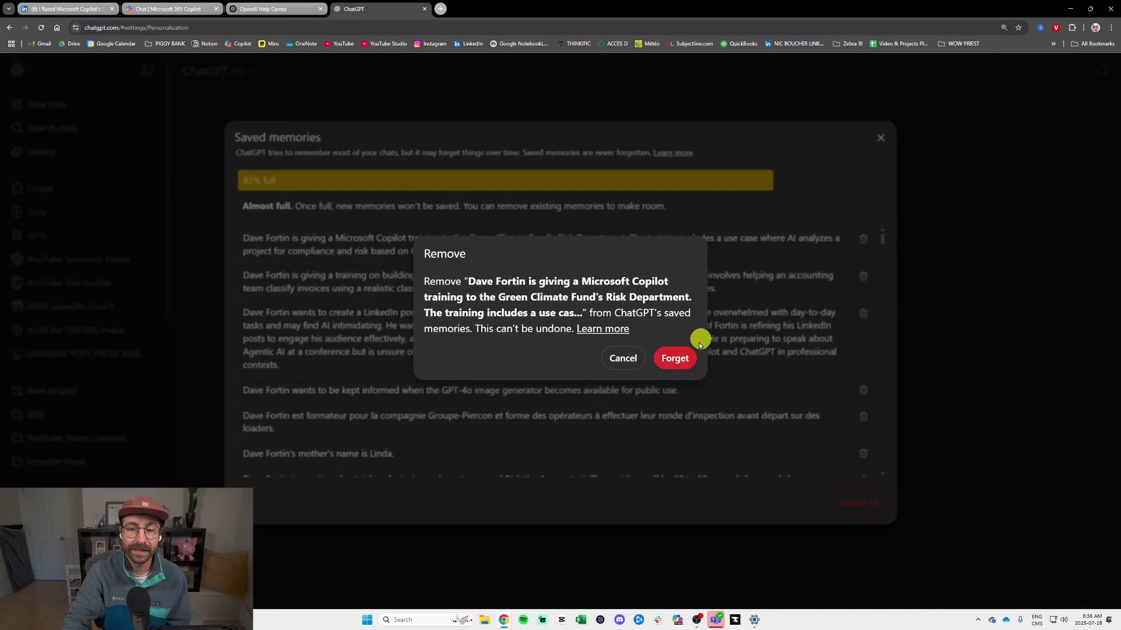
left_click(682, 358)
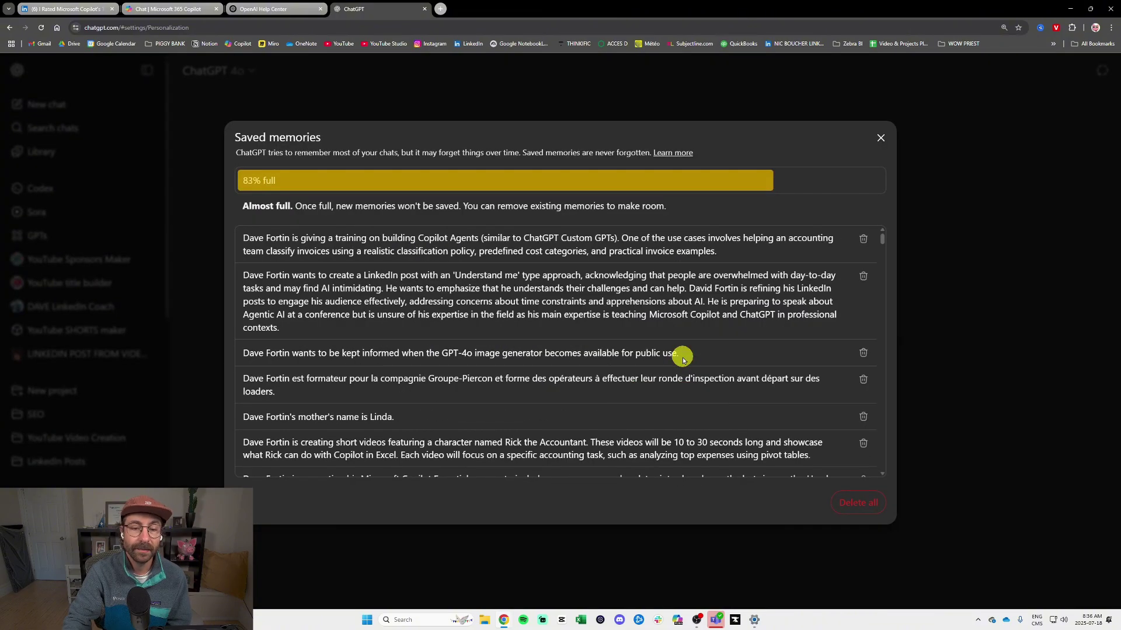
left_click_drag(242, 417, 400, 423)
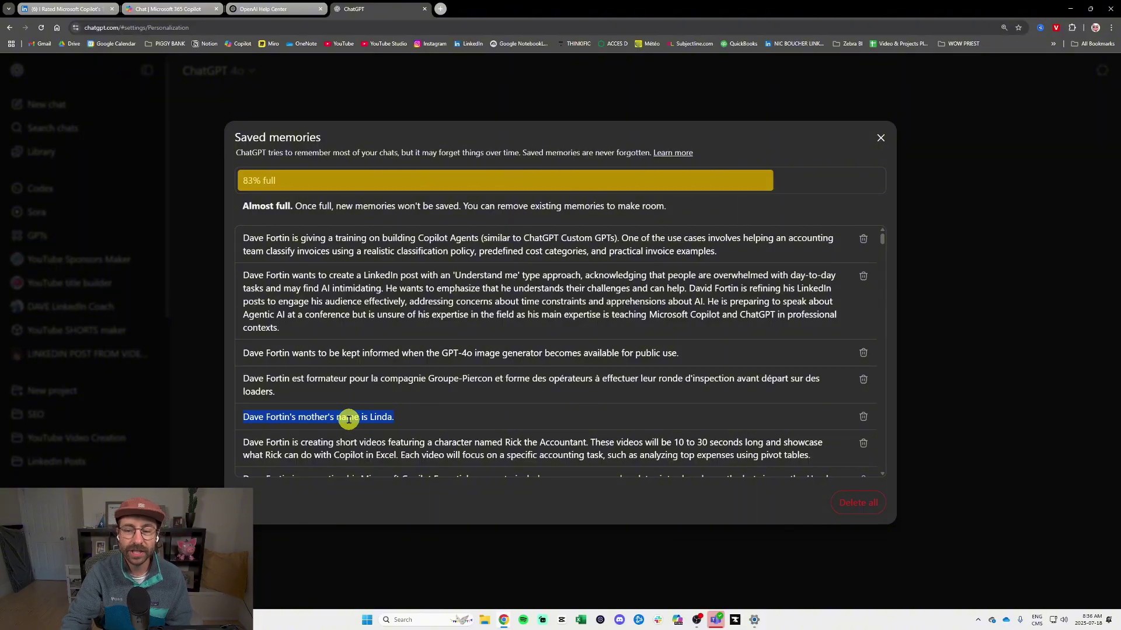
left_click(862, 416)
left_click(672, 349)
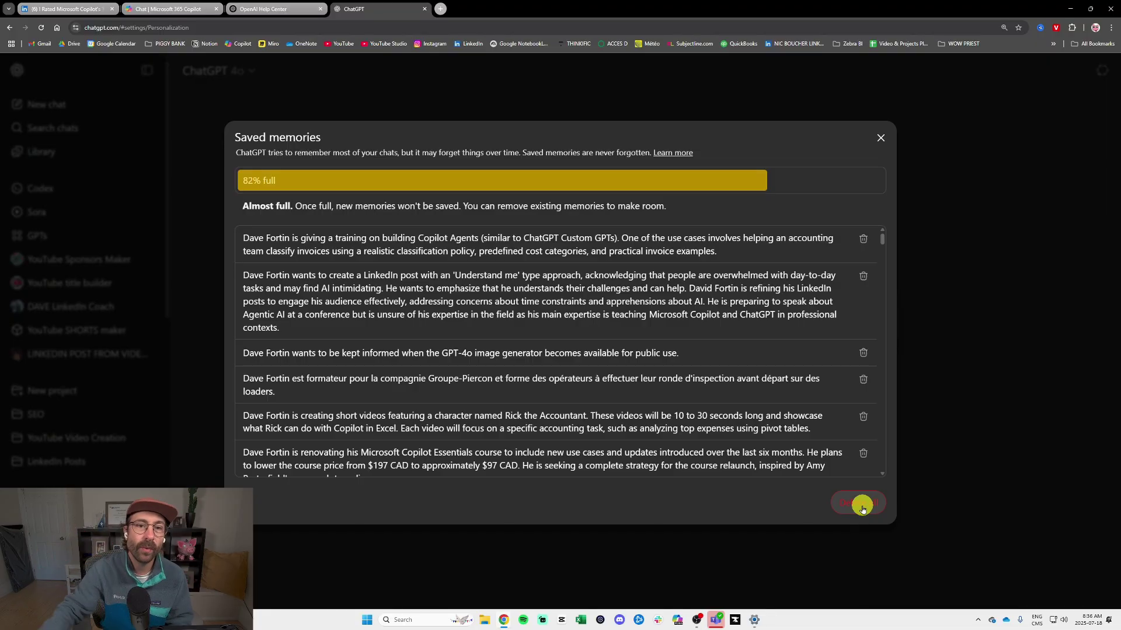
Step: Return to Microsoft 365 Copilot and examine the Copilot Memory status heading and the sentence on remembering details while chatting
left_click(181, 8)
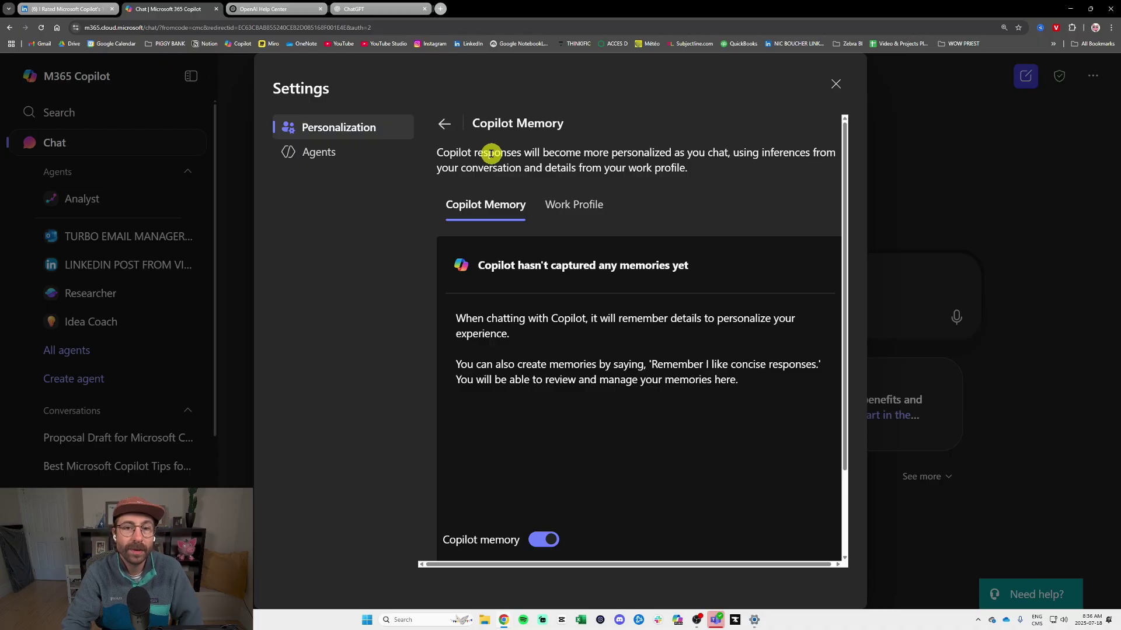
scroll(485, 193, "down", 2)
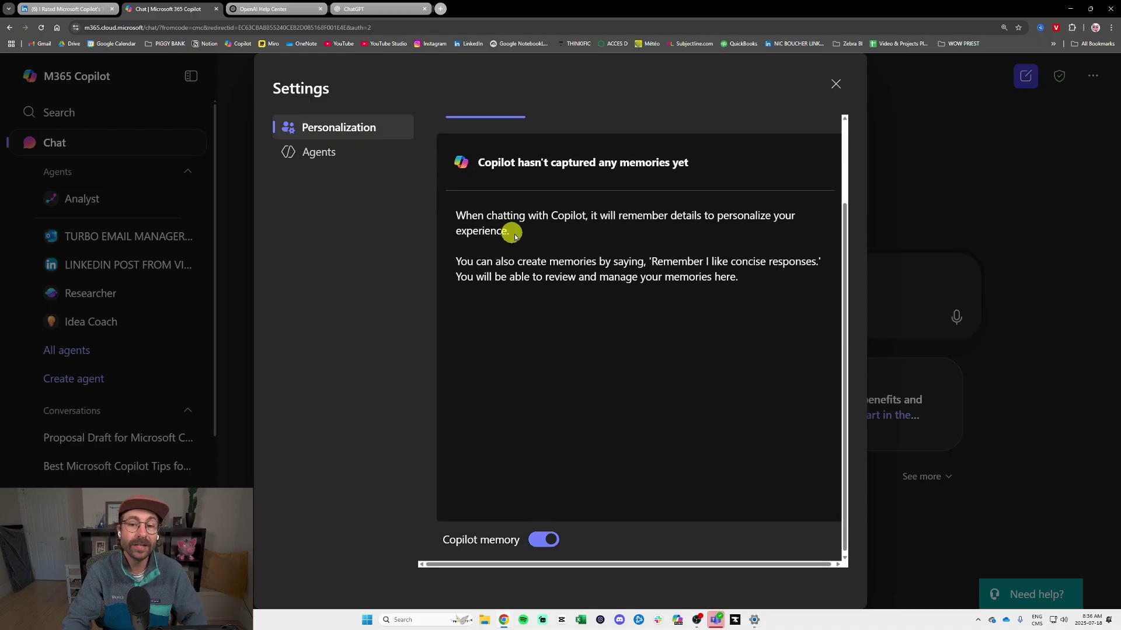
scroll(617, 250, "up", 3)
left_click_drag(436, 280, 720, 258)
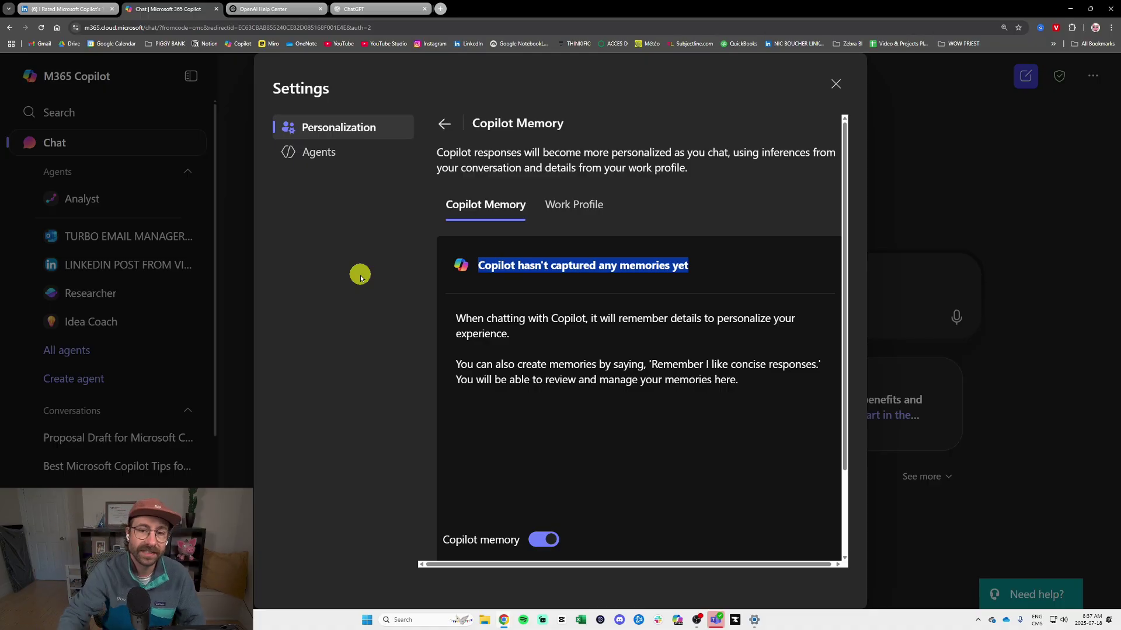
left_click(462, 318)
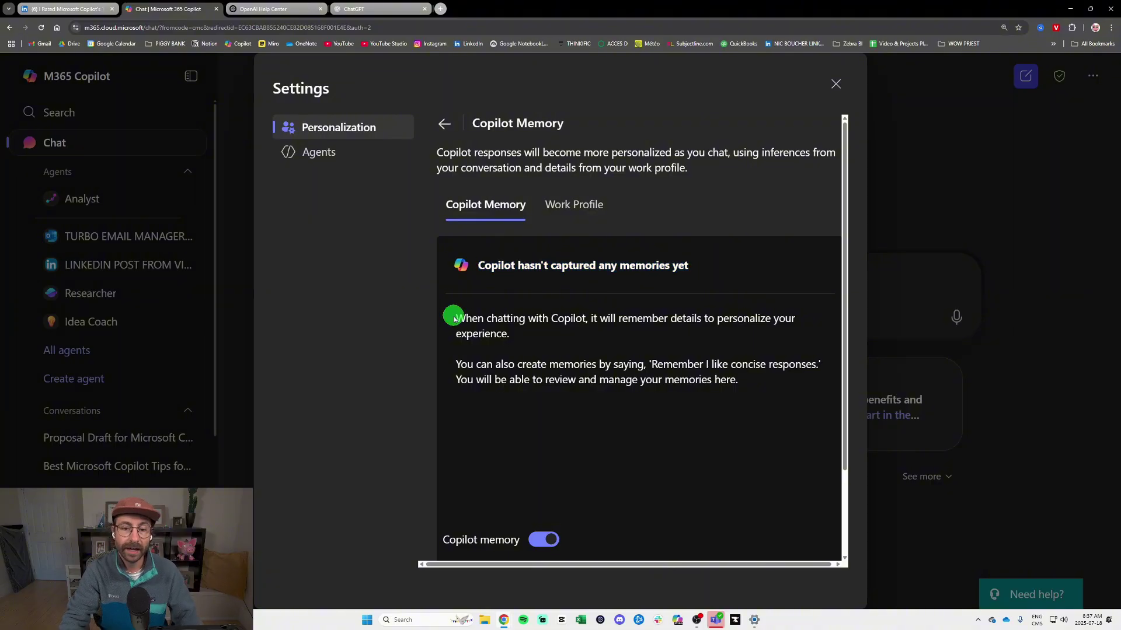
left_click_drag(455, 319, 541, 337)
left_click(541, 337)
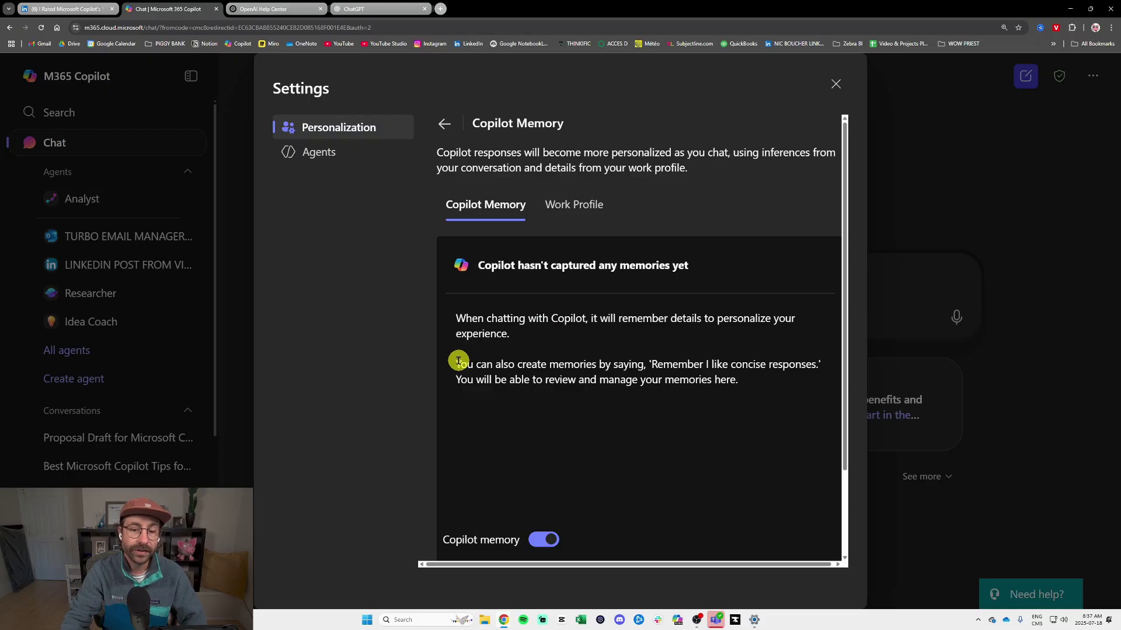
Step: Highlight the instruction on creating memories by saying "Remember I like concise responses", emphasizing the word "Remember"
left_click_drag(456, 364, 820, 364)
left_click(651, 363)
left_click(649, 363)
left_click(820, 364)
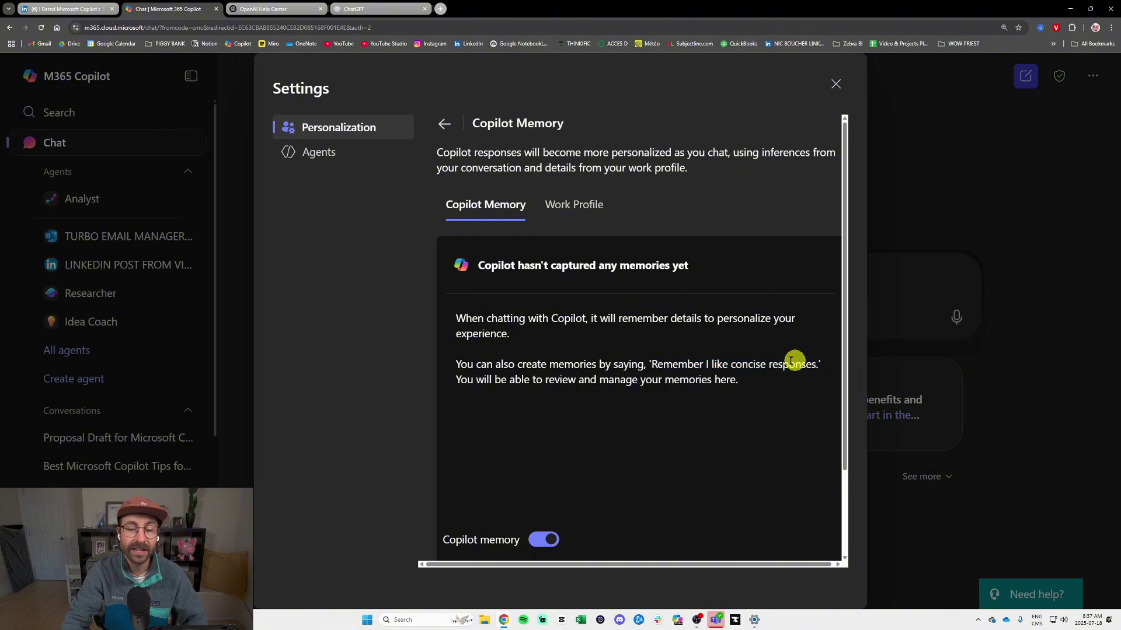
left_click_drag(651, 363, 705, 363)
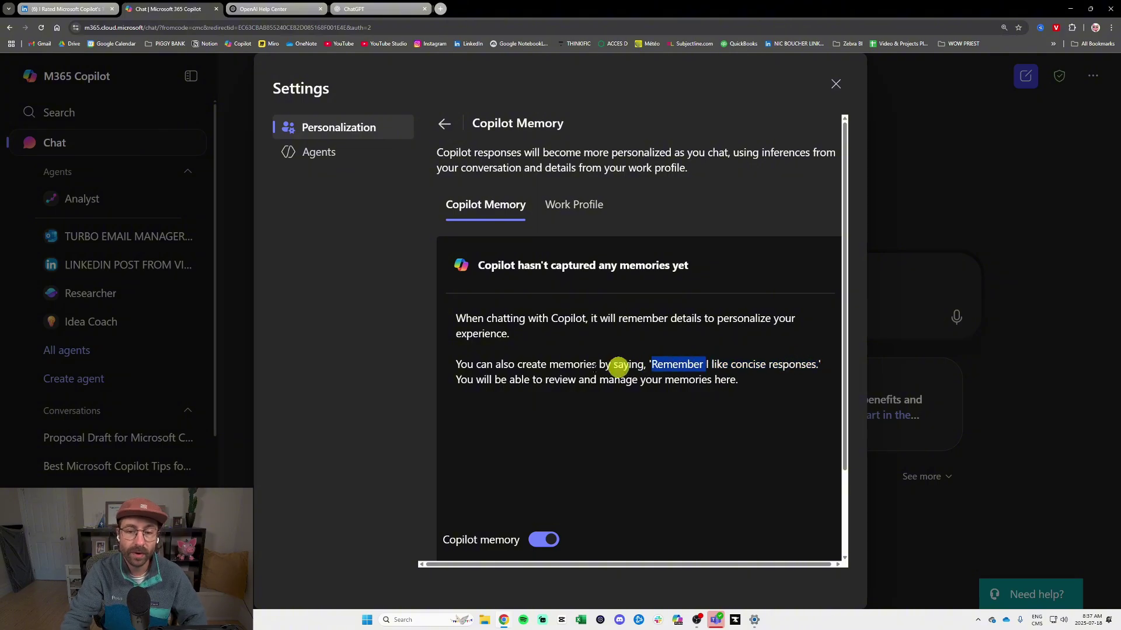
left_click(464, 374)
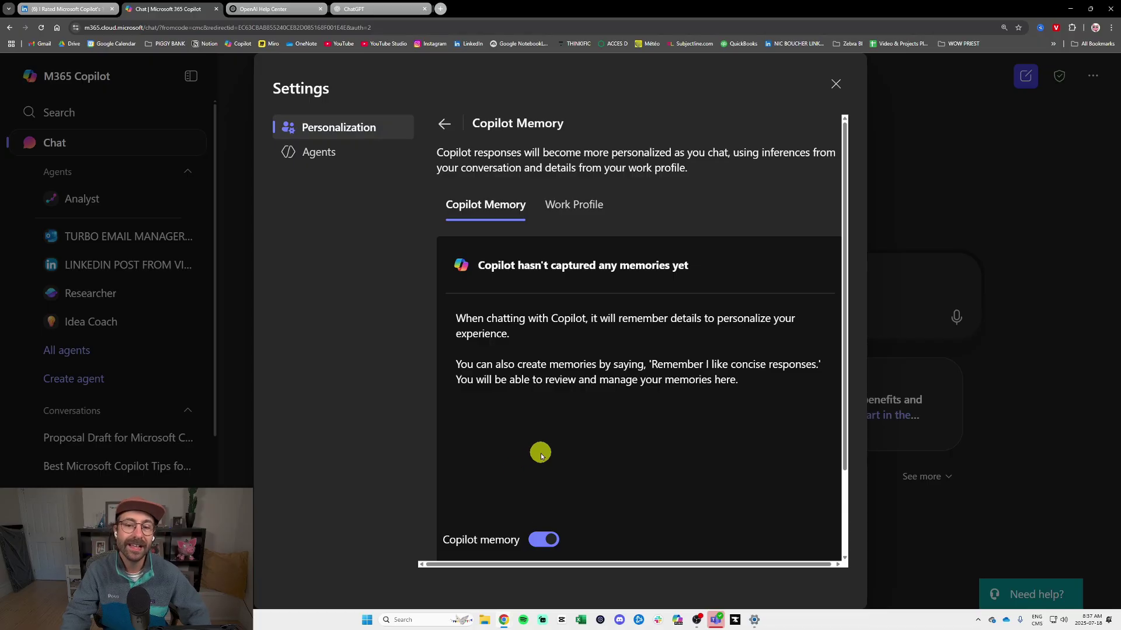
Step: Toggle the Copilot memory setting off and back on twice, leaving it enabled
left_click(541, 546)
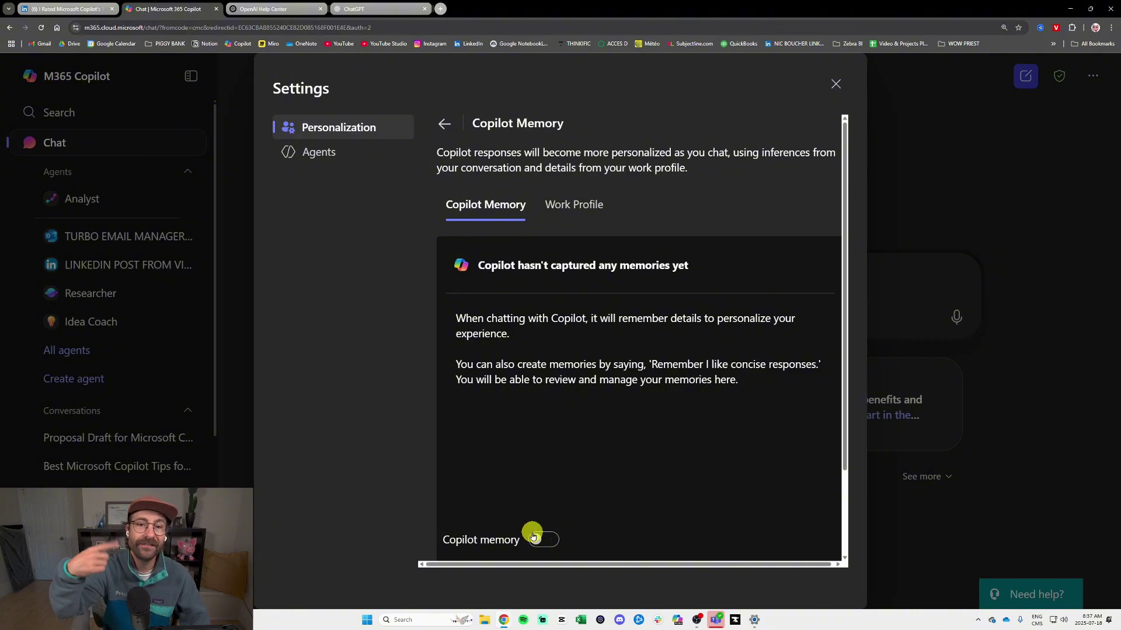
left_click(533, 537)
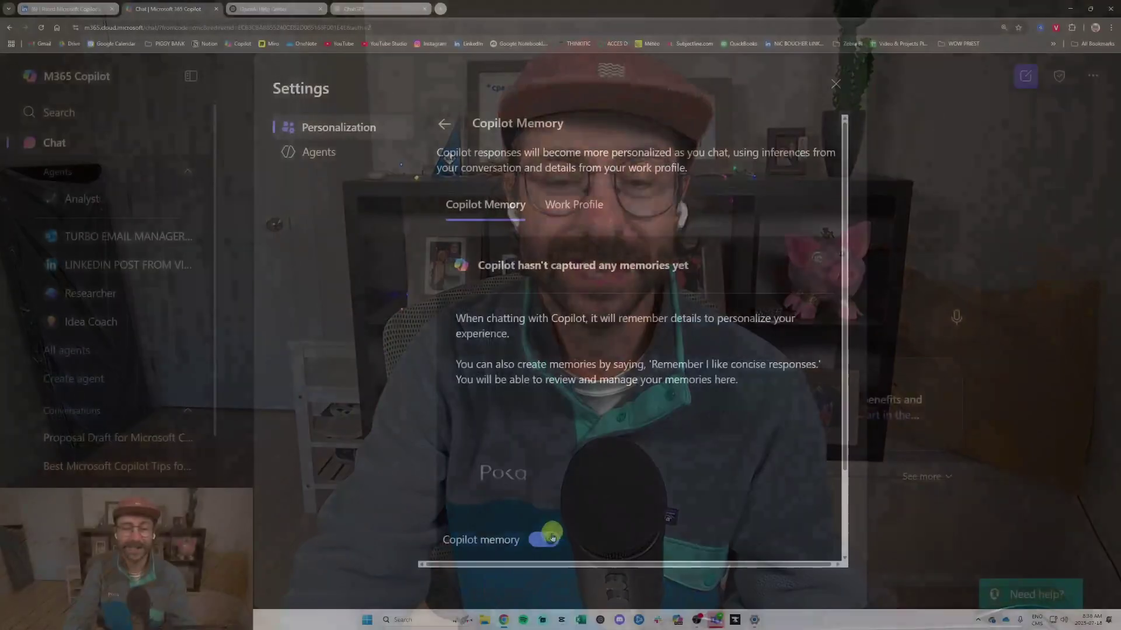
left_click(548, 542)
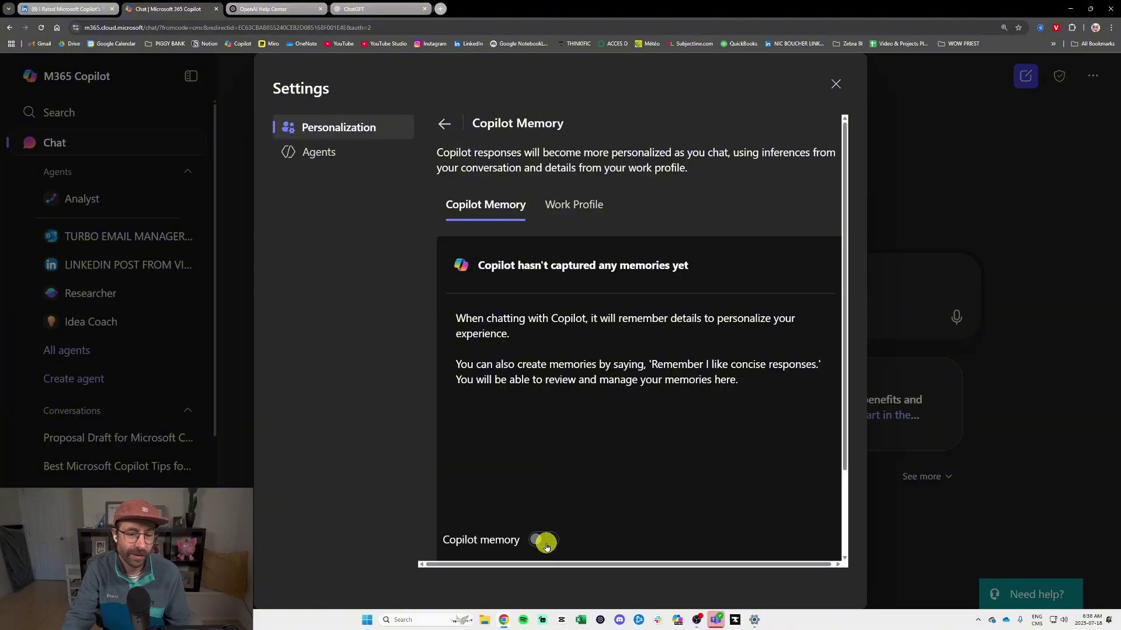
left_click(546, 540)
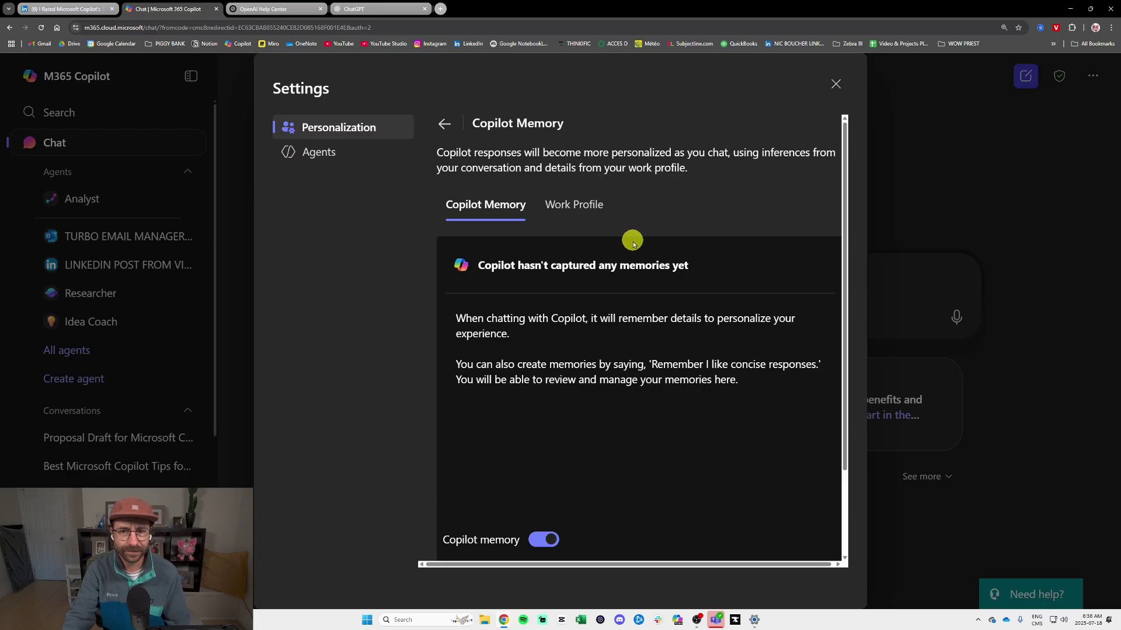
Step: Review the Work Profile information within the Copilot Memory settings, return to the memory view, and close the settings
scroll(636, 257, "down", 2)
scroll(675, 318, "up", 1)
scroll(675, 318, "up", 1)
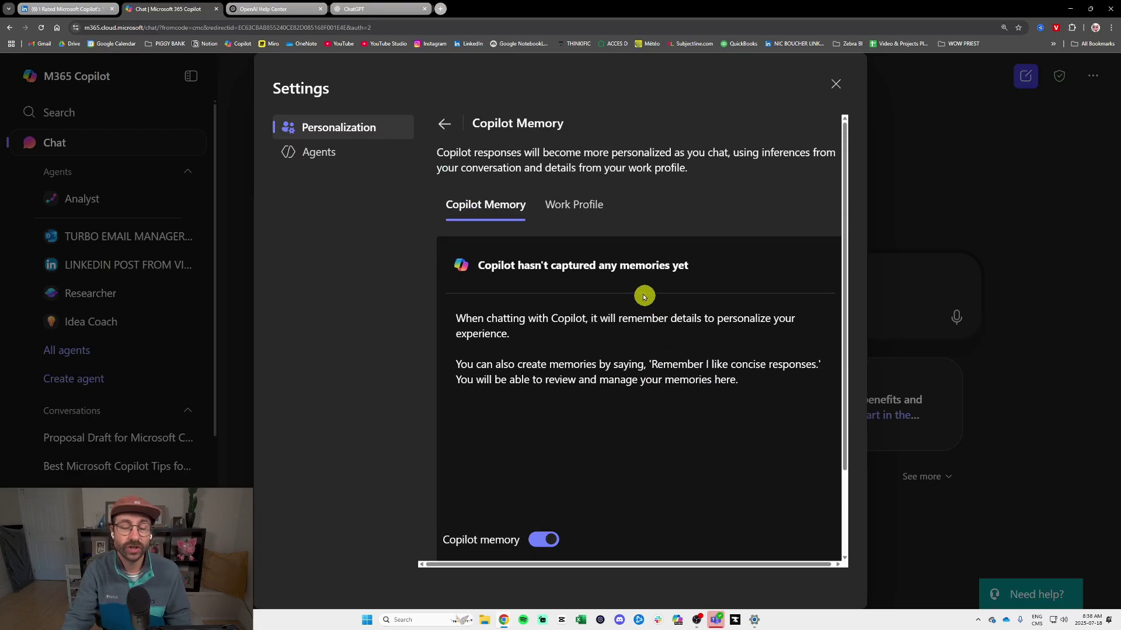
left_click(575, 213)
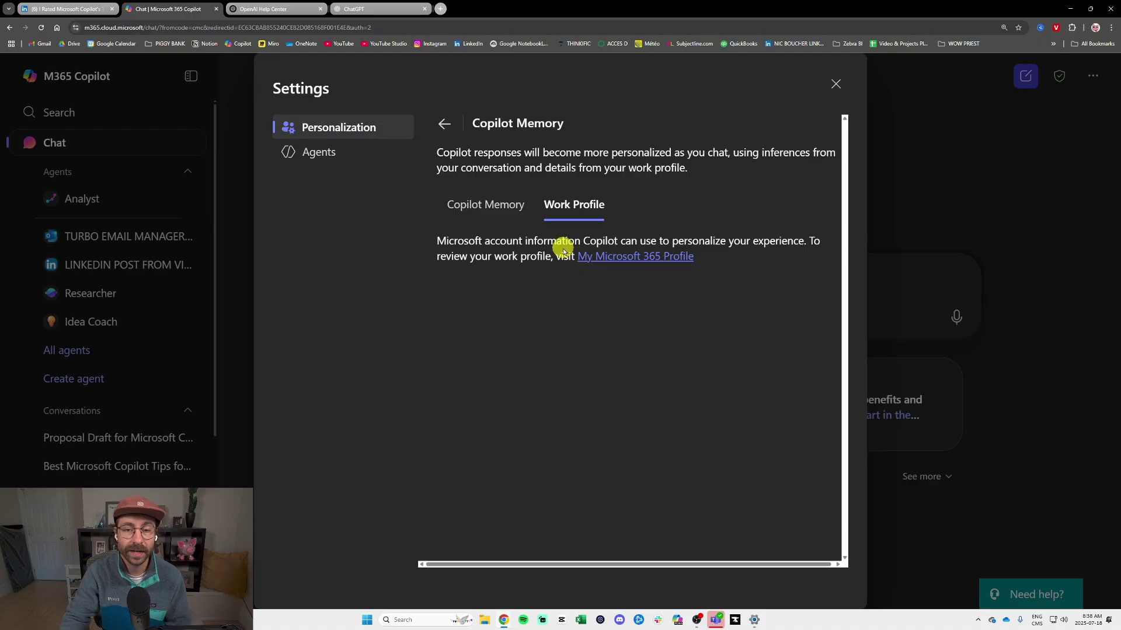
left_click(495, 209)
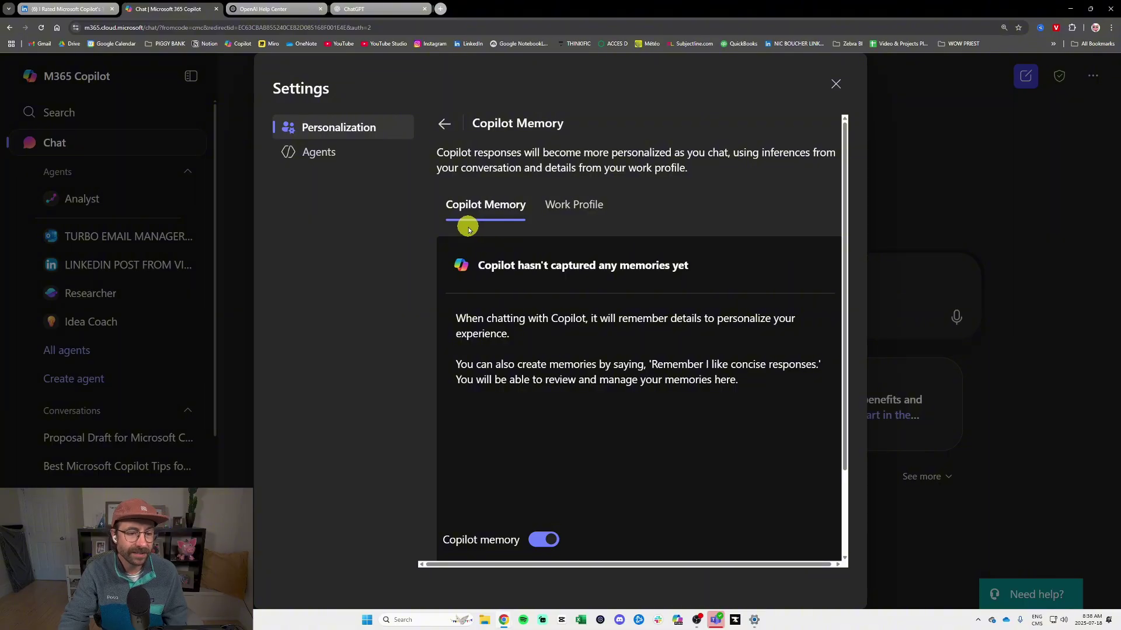
left_click(836, 84)
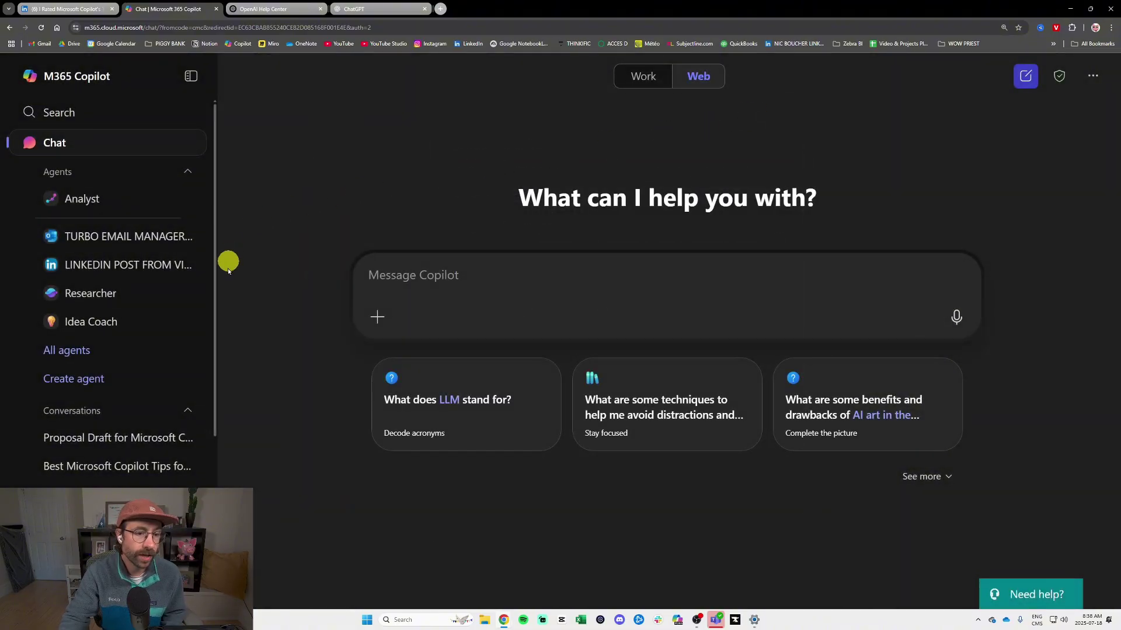
Step: Ask Copilot to remember the online course called "Copilot Essentials: From AI Beginner to Proficient", and open the details of the memory update
scroll(170, 397, "down", 3)
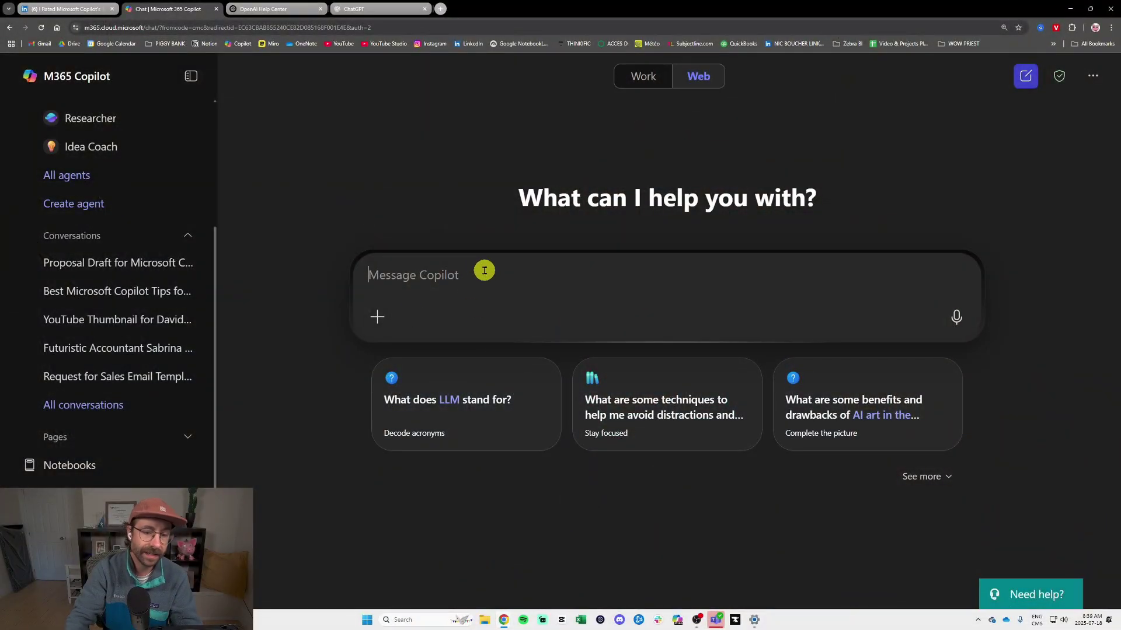
left_click(484, 270)
type("Remem")
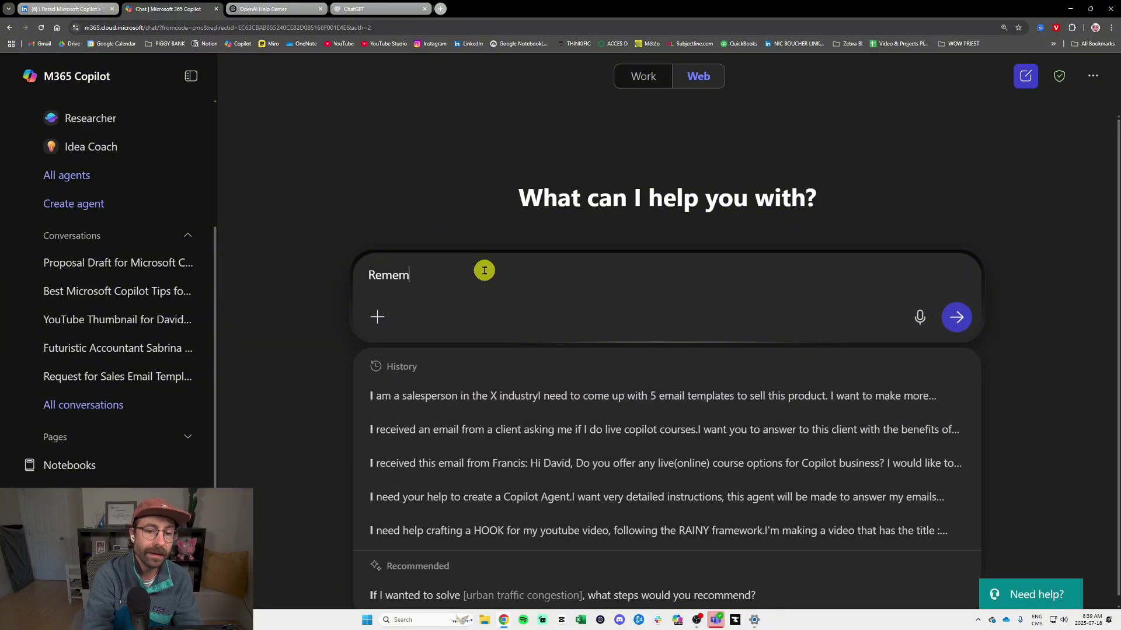
type("ber that I have an online course that is called Microsoft Copilot Ess")
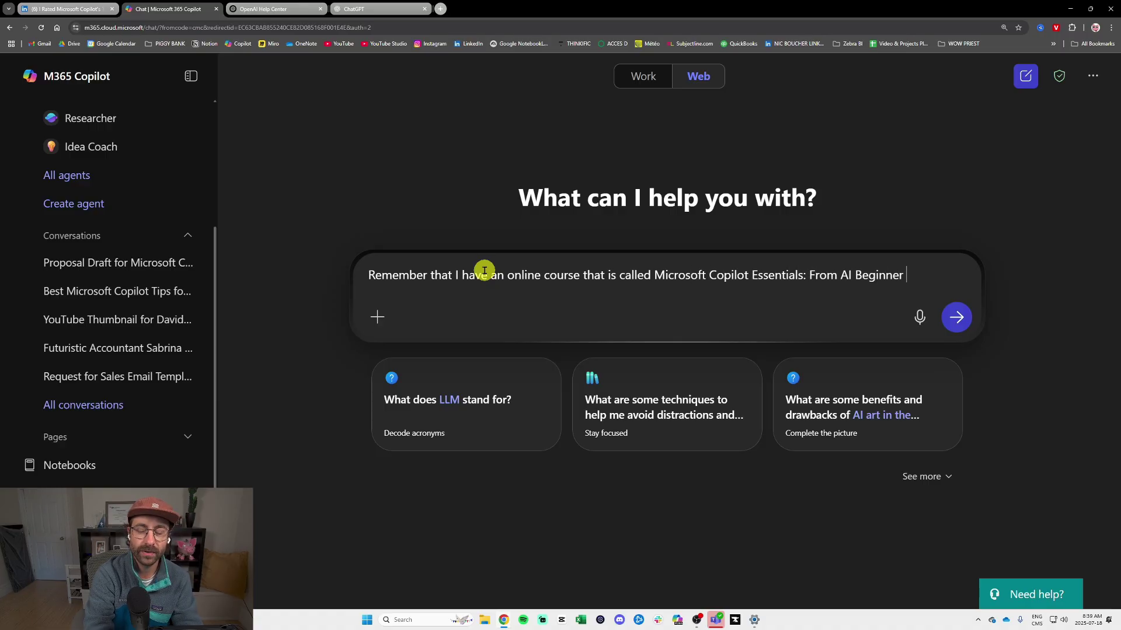
type("ent")
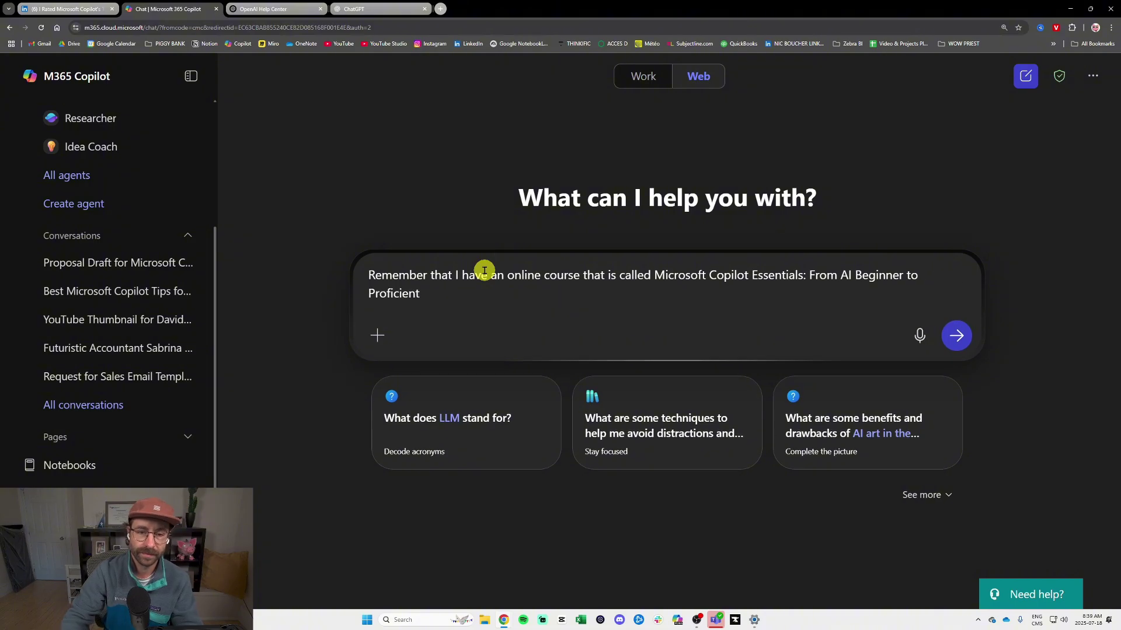
left_click_drag(705, 276, 650, 275)
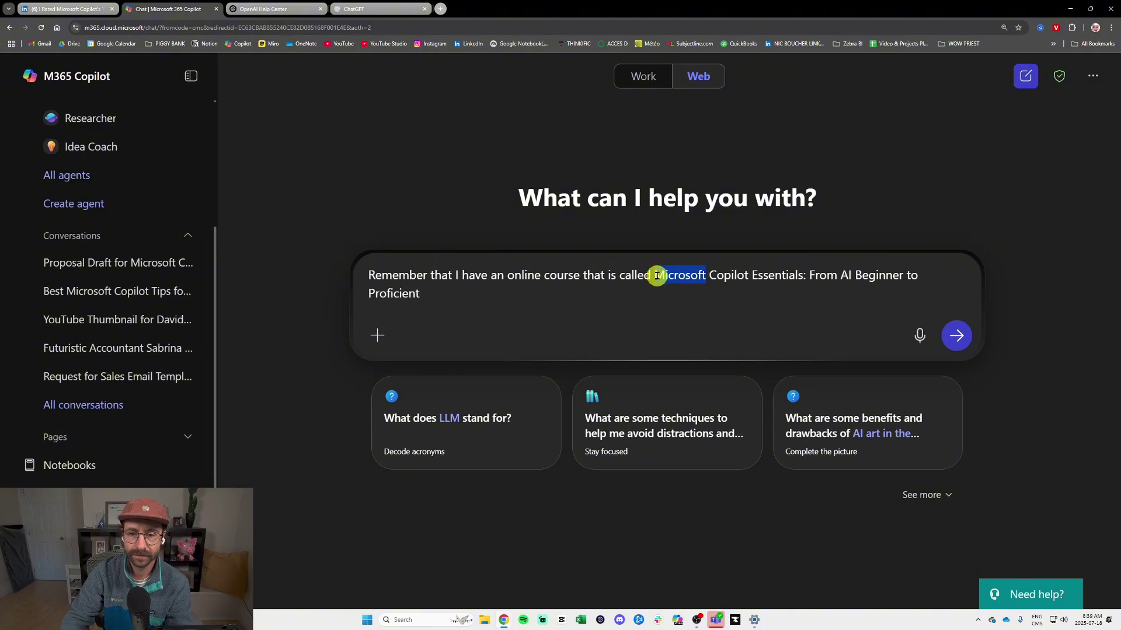
key("BackSpace")
left_click(955, 317)
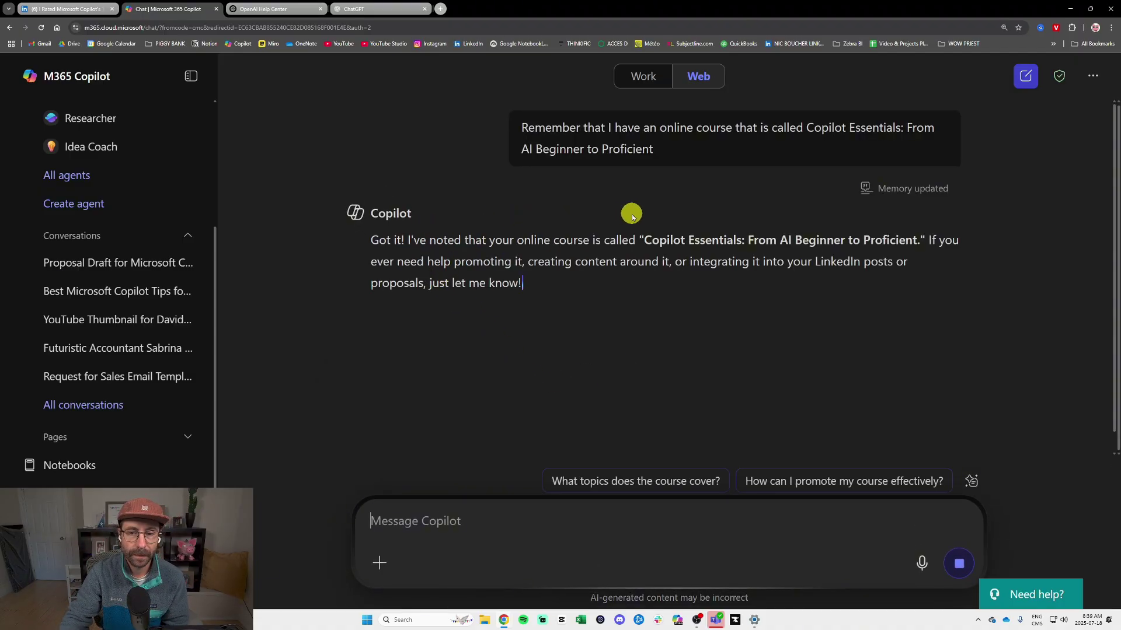
left_click(941, 193)
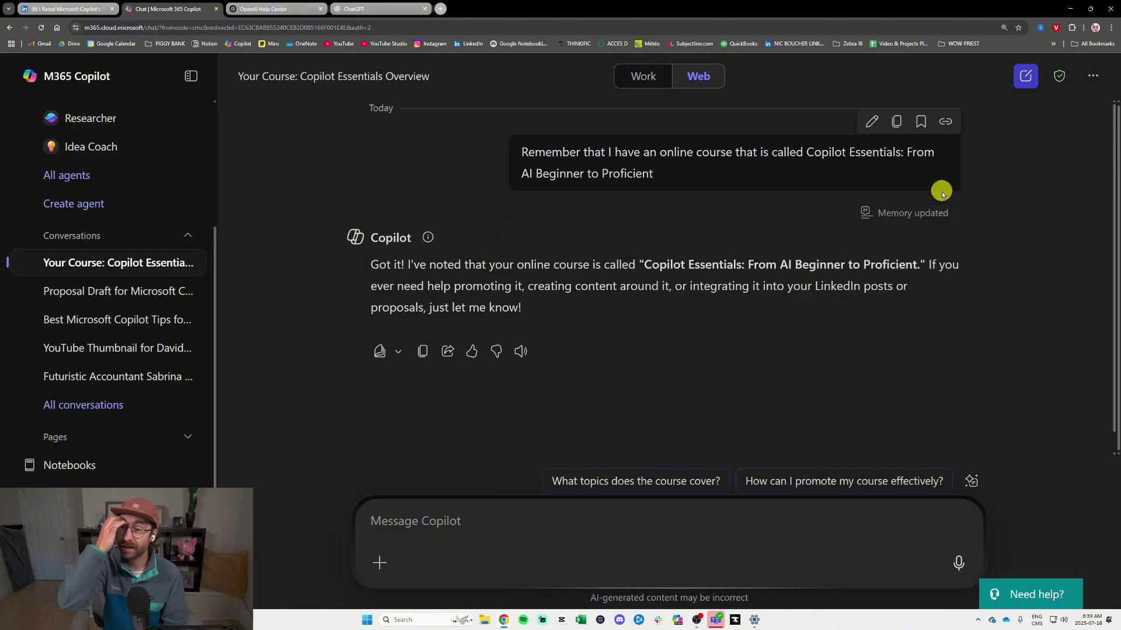
left_click(940, 214)
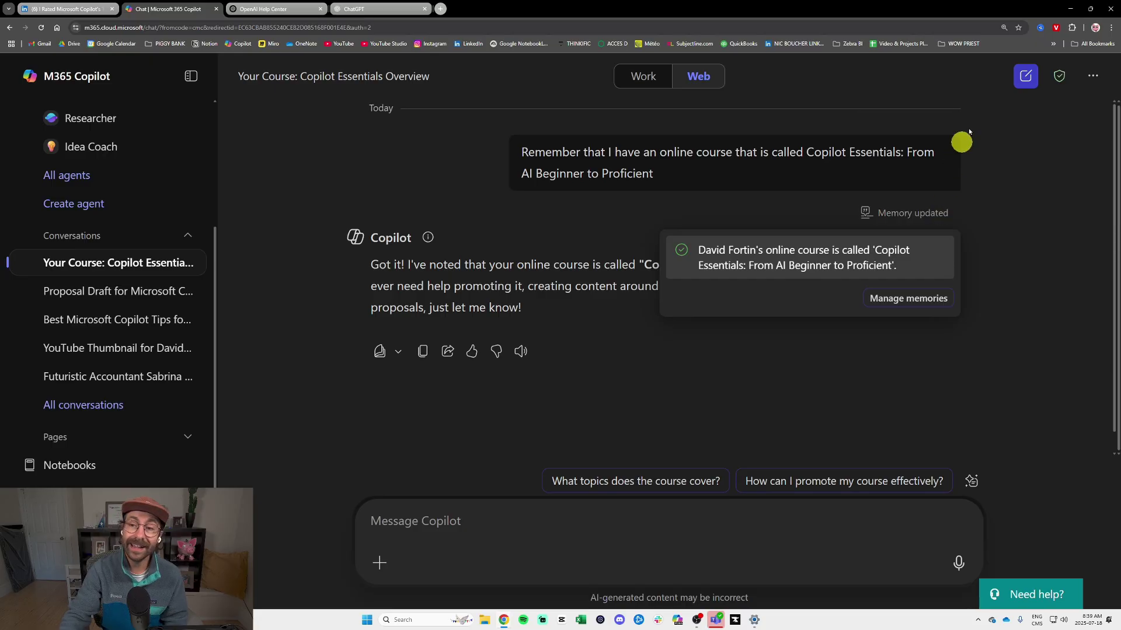
Step: Start a new chat and ask Copilot to make a proposal to a client with "my Copilot course"
left_click(1022, 83)
left_click(436, 273)
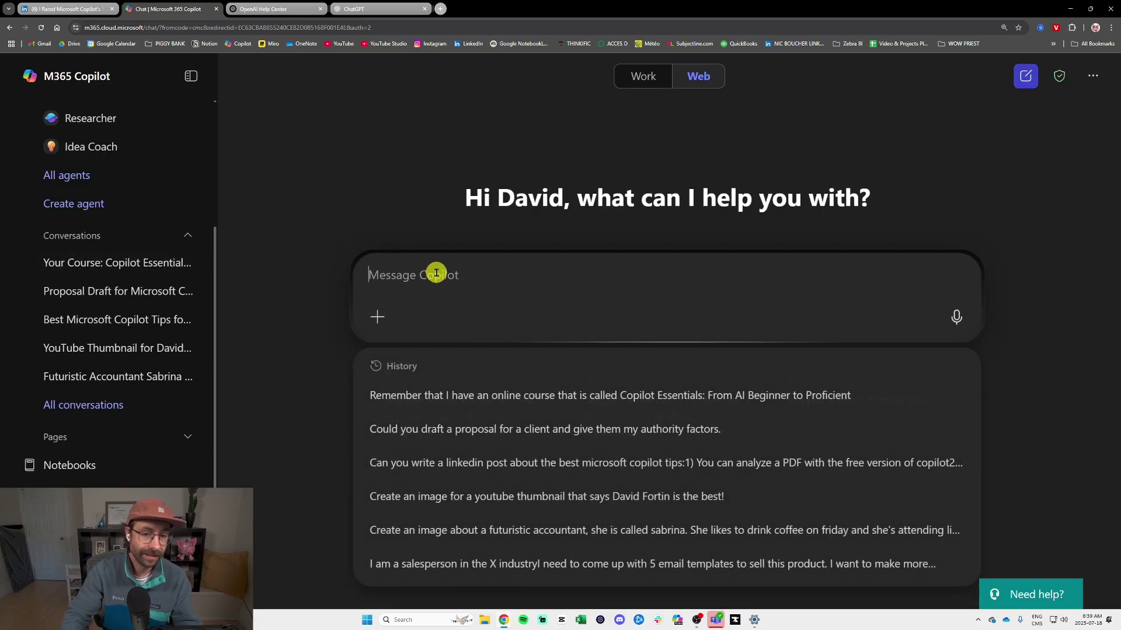
type("Can you make a proposal to a client with my Copilot cou")
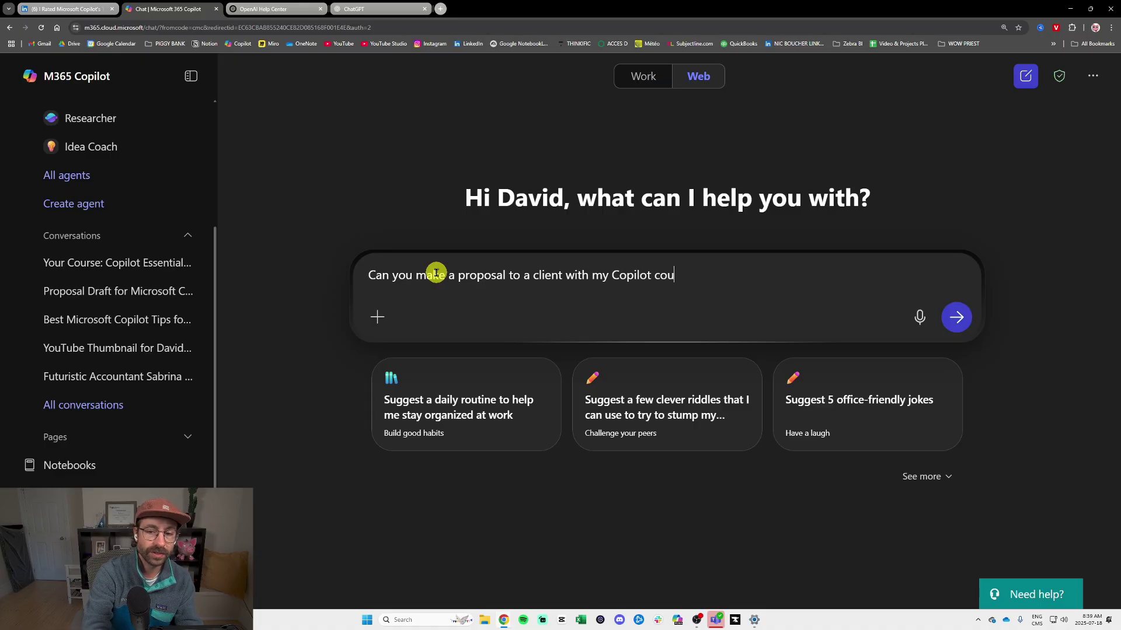
type("it.")
key("Return")
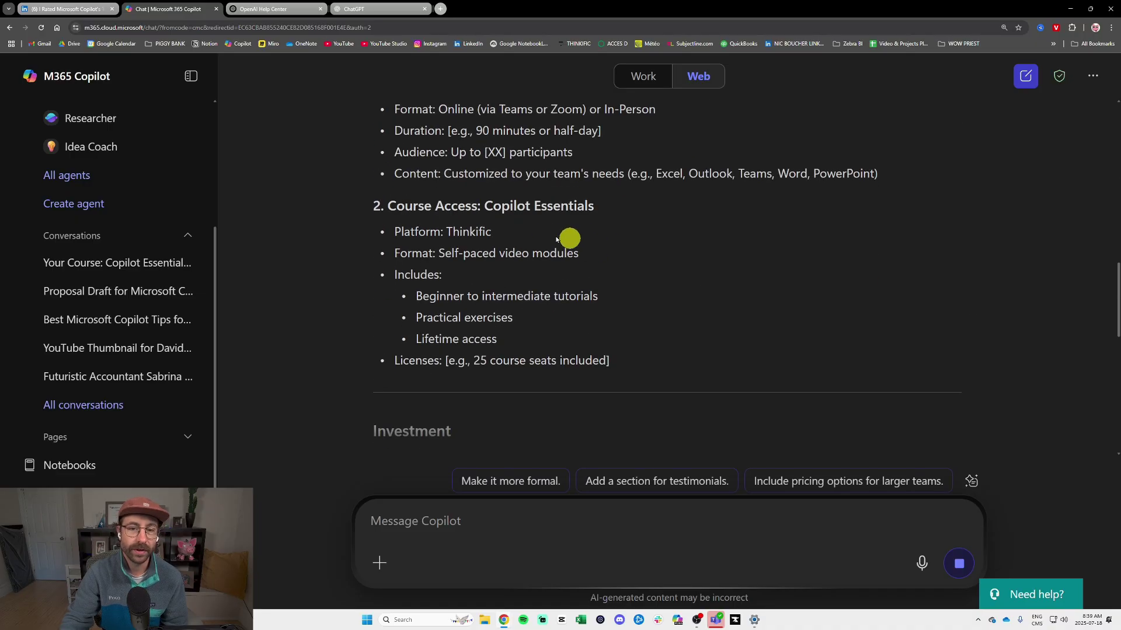
Step: Highlight the course name "Copilot Essentials" and the platform "Thinkific" in the proposal's Course Access section
left_click_drag(387, 208, 489, 184)
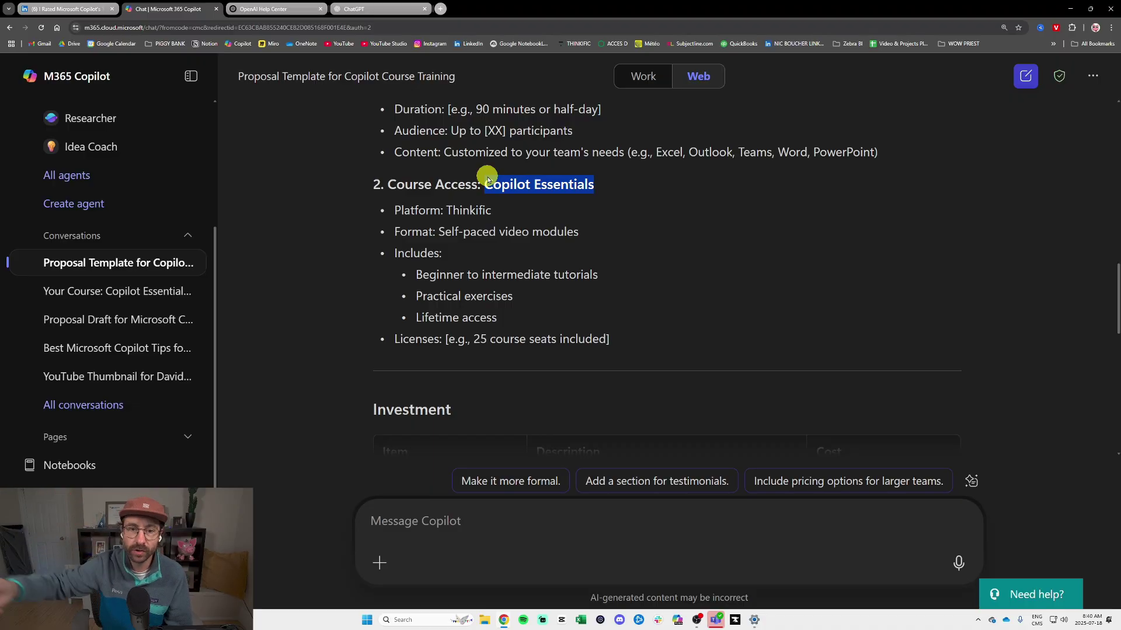
left_click_drag(497, 211, 448, 211)
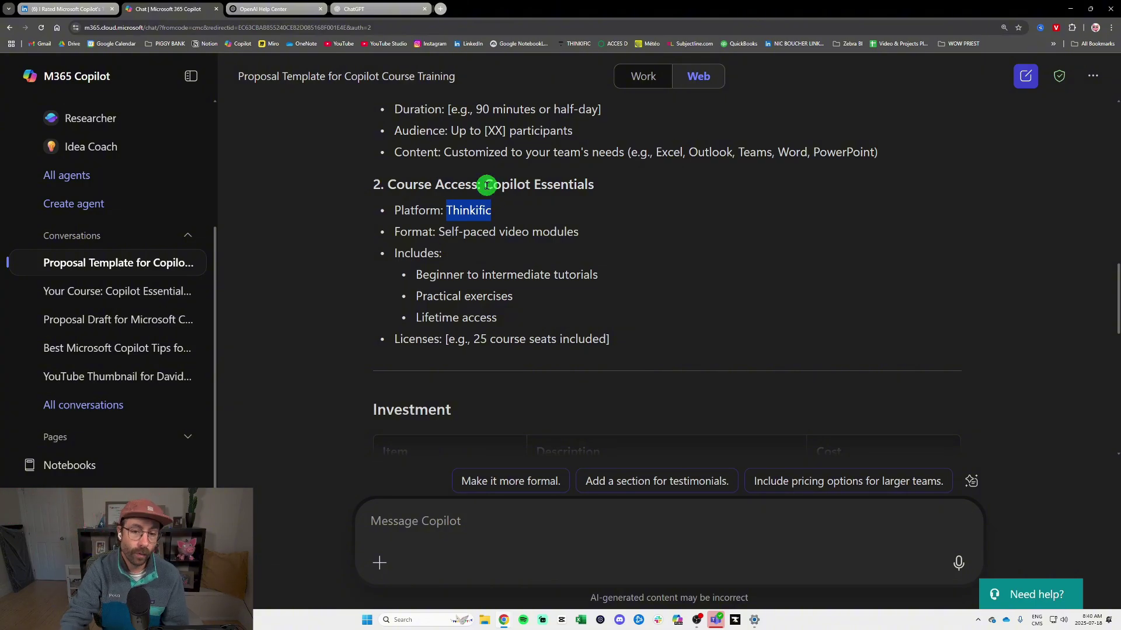
left_click_drag(484, 185, 624, 188)
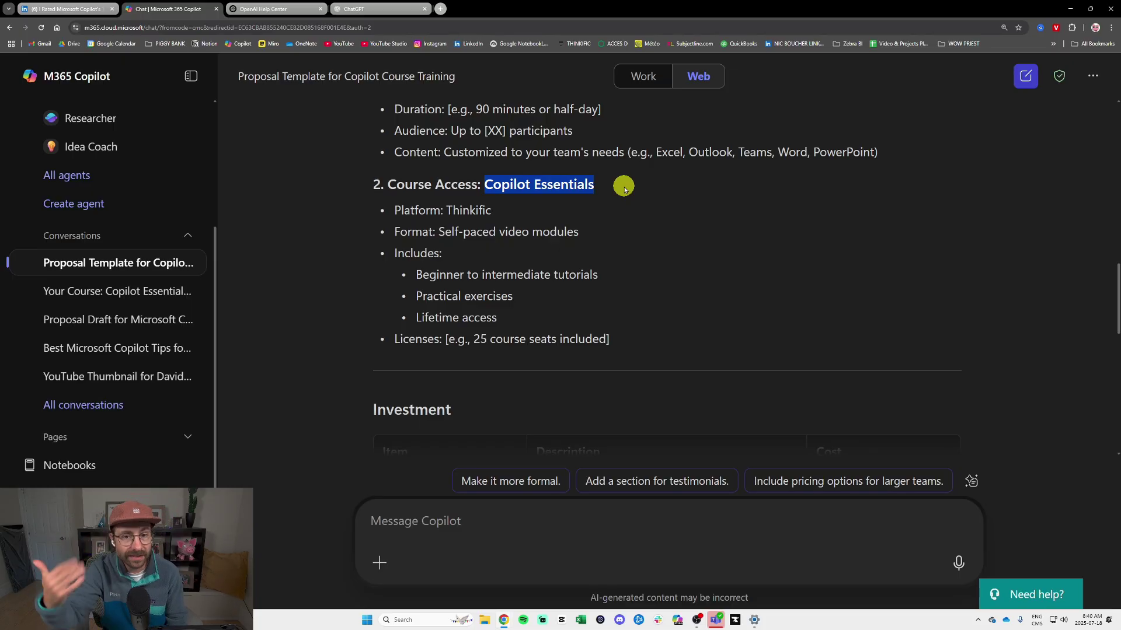
scroll(1088, 105, "down", 1)
Step: Review the saved memories in the Copilot Memory settings and highlight the entry about the online course
left_click(1093, 76)
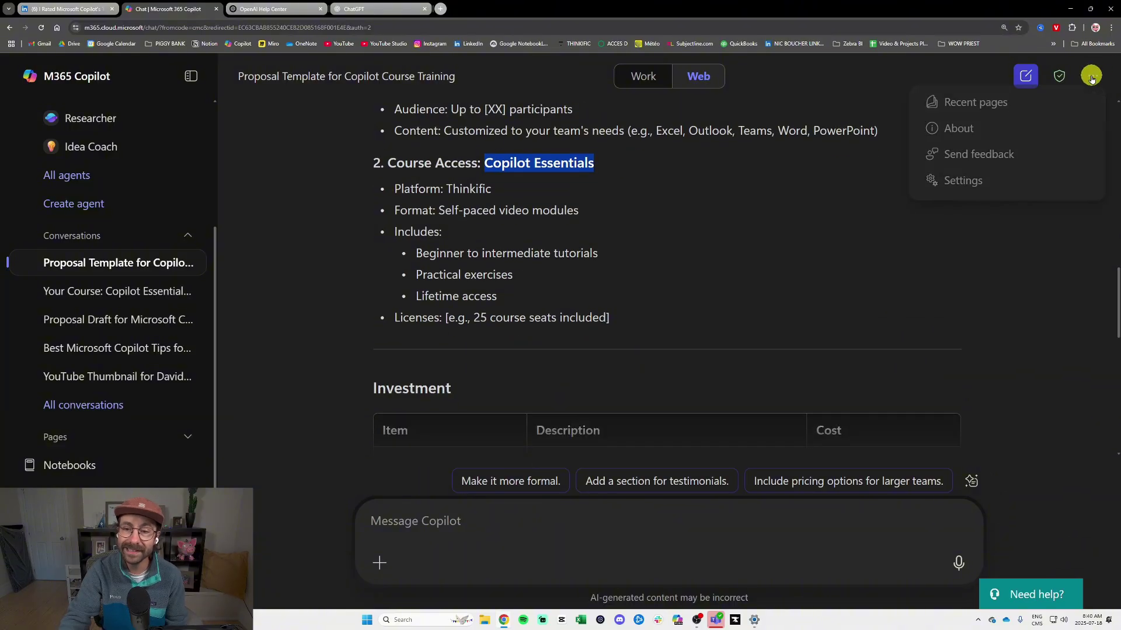
left_click(981, 182)
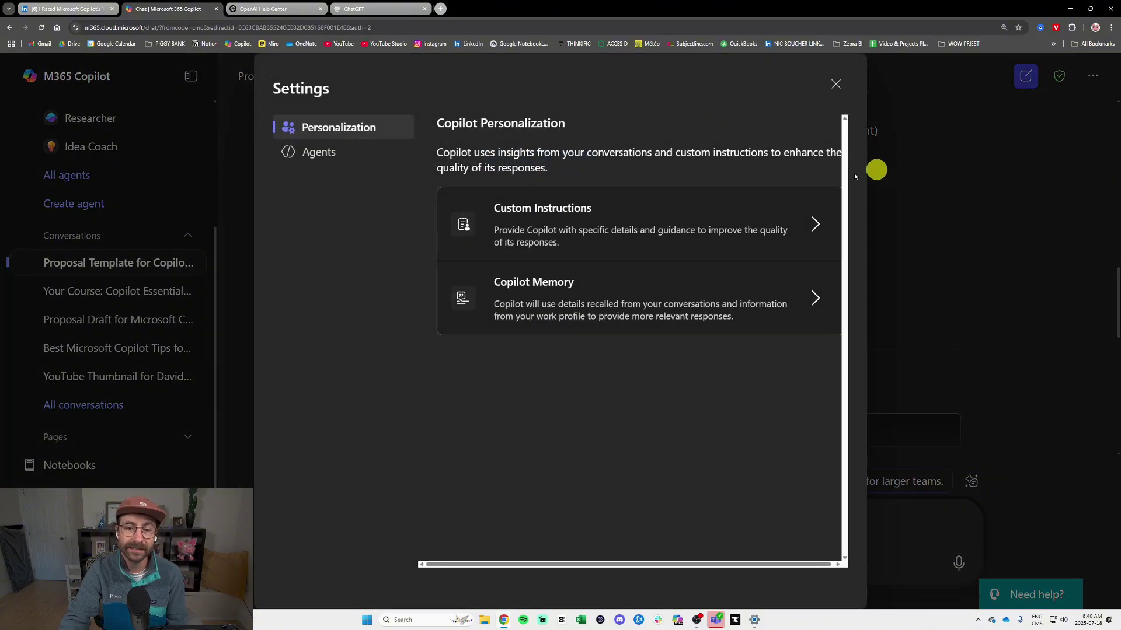
left_click(671, 286)
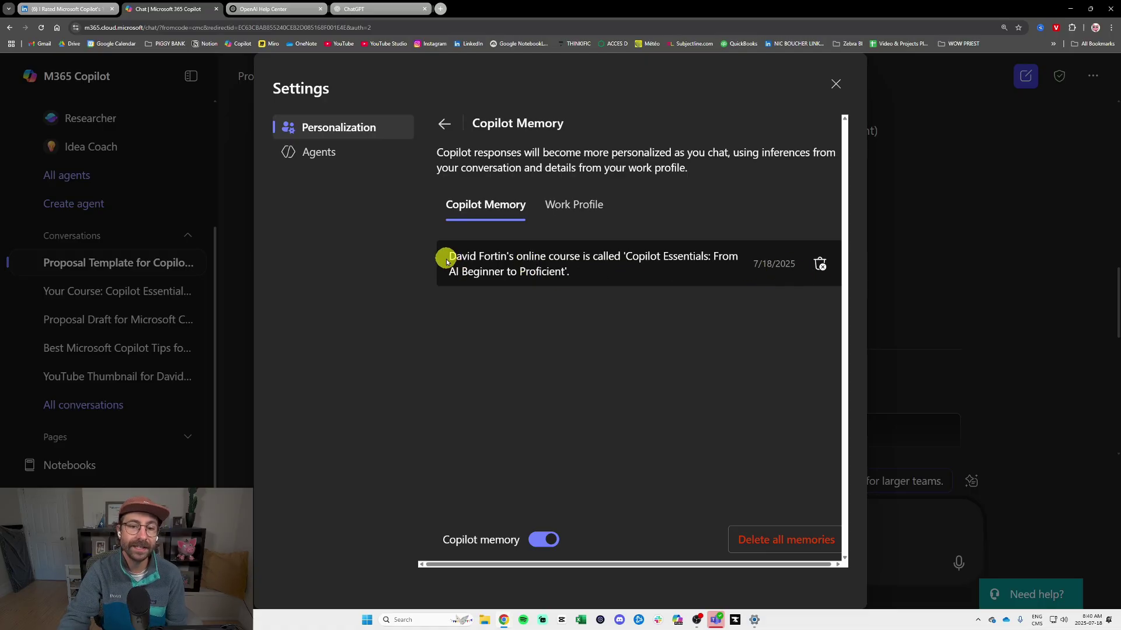
left_click_drag(447, 257, 584, 277)
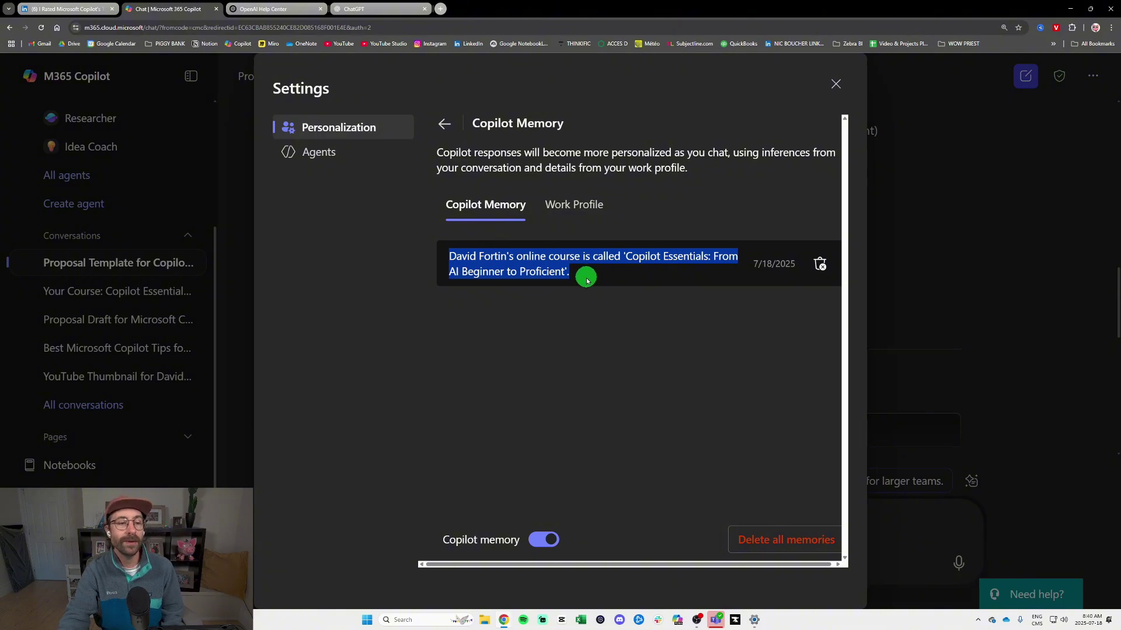
Step: Open the Microsoft Copilot masterclass course page in a new browser tab and select its web address
left_click(440, 8)
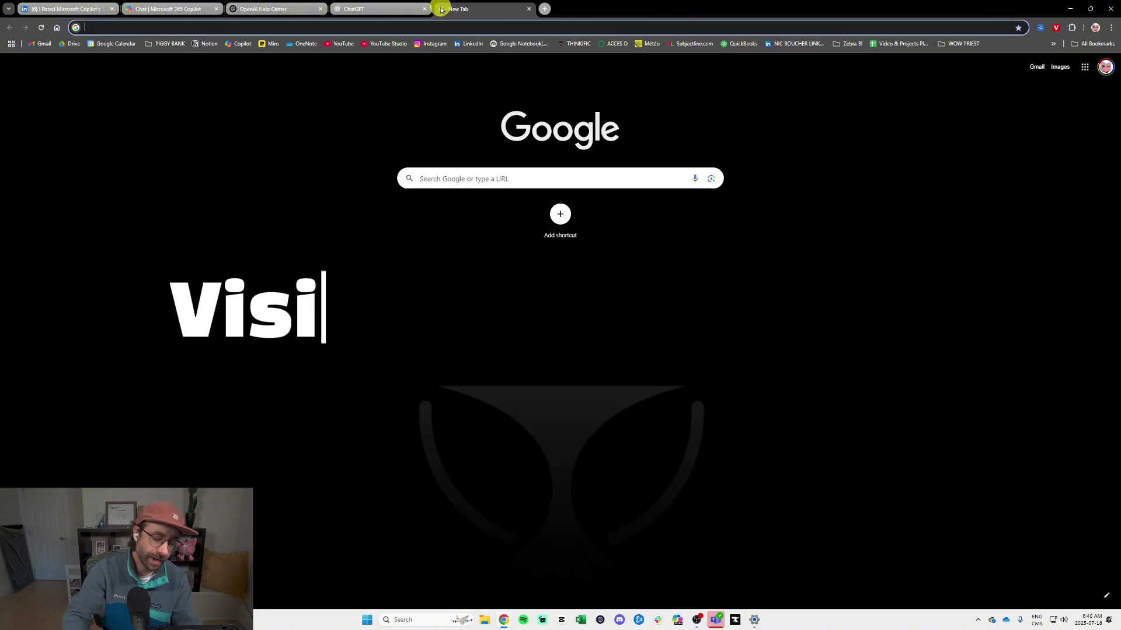
type("master")
key("Return")
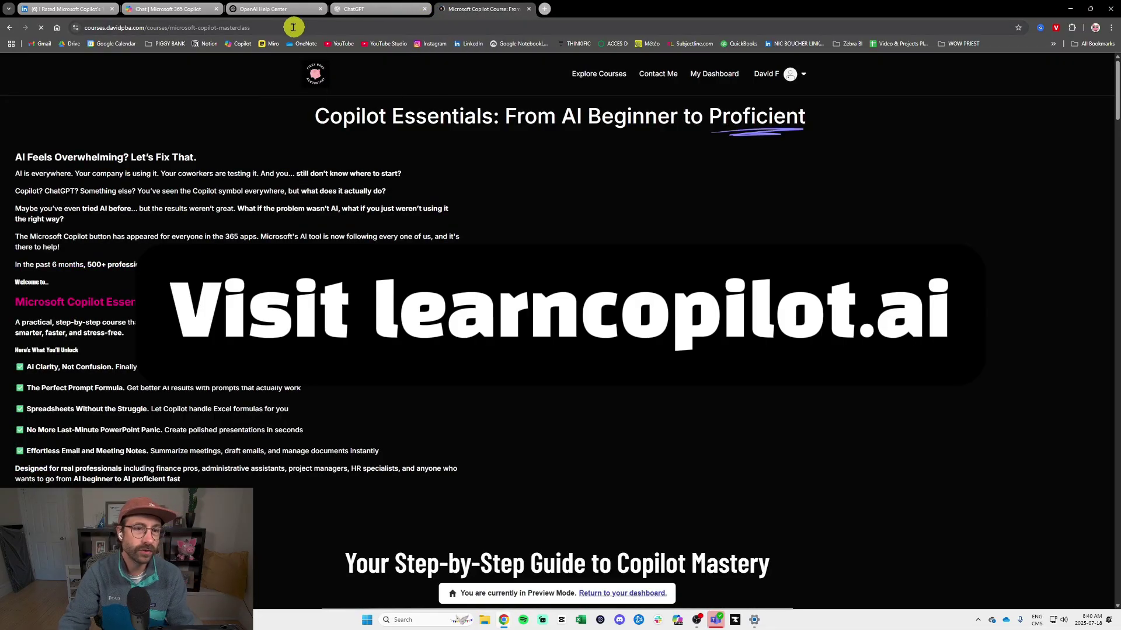
left_click(290, 28)
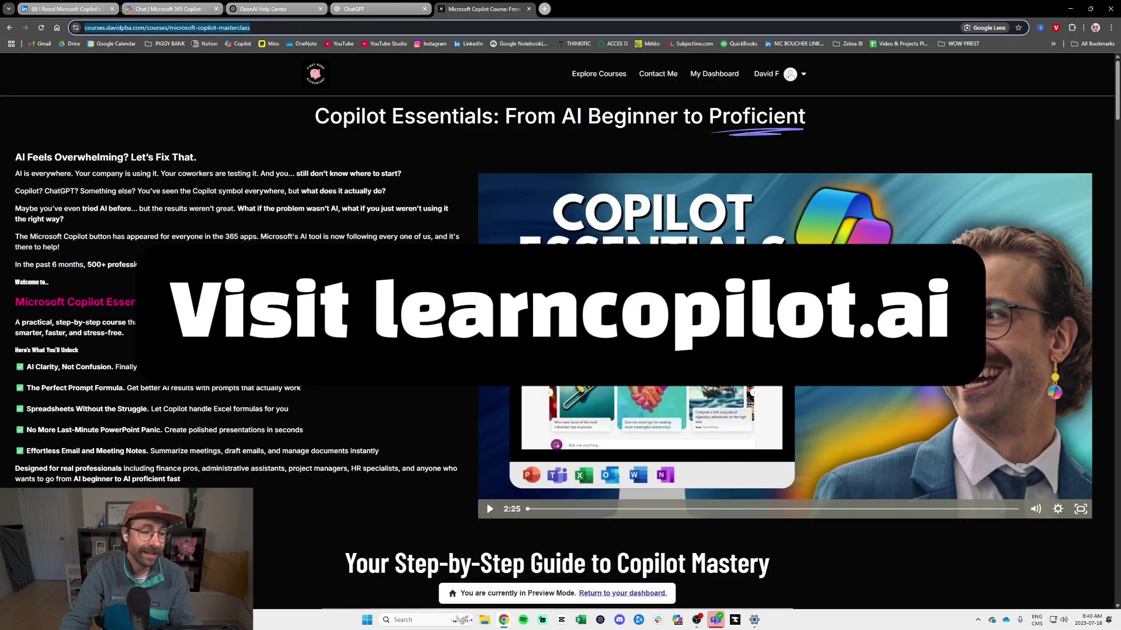